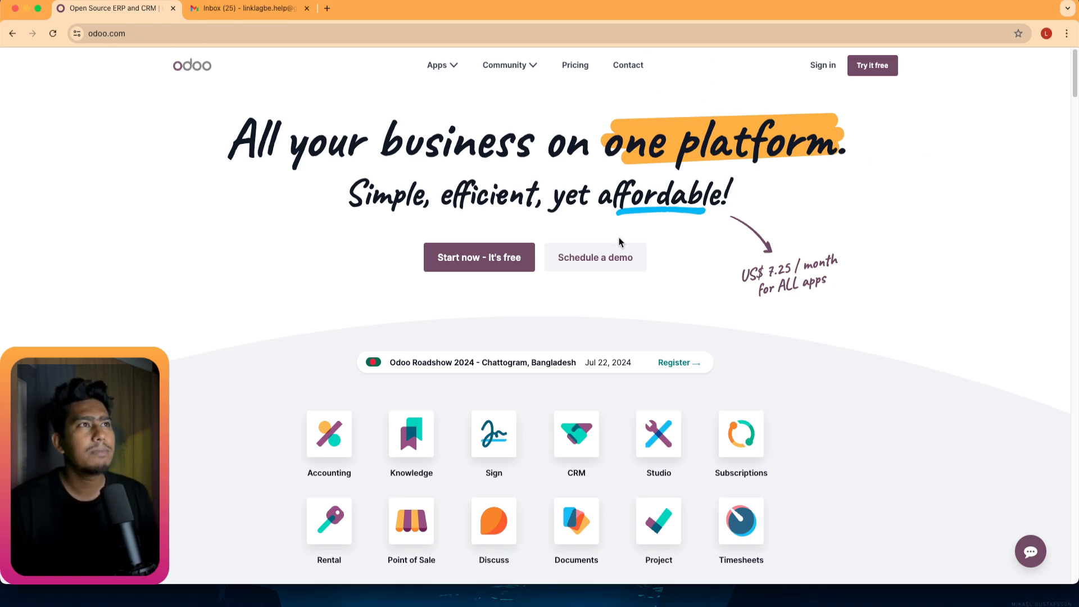
Find the Website app in the odoo.com app grid and open its product page.
scroll(386, 301, "down", 3)
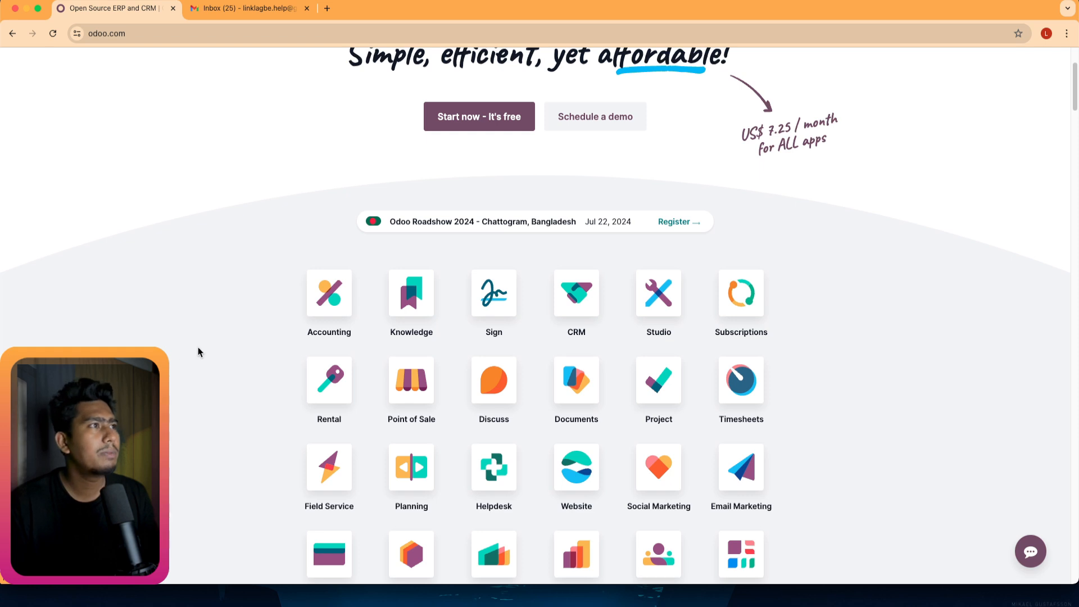
scroll(197, 352, "down", 1)
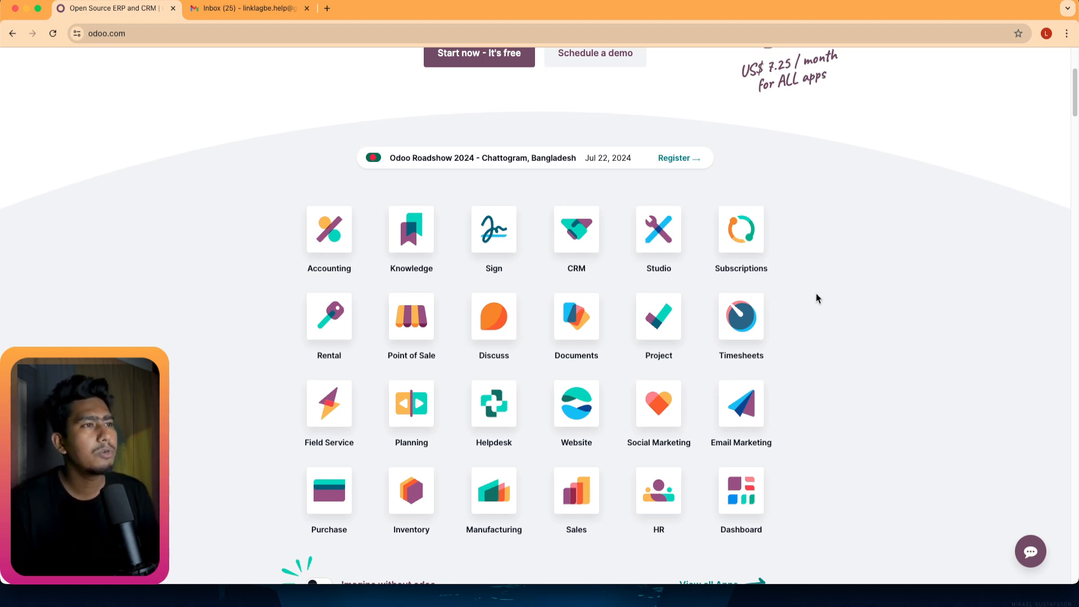
scroll(622, 390, "down", 3)
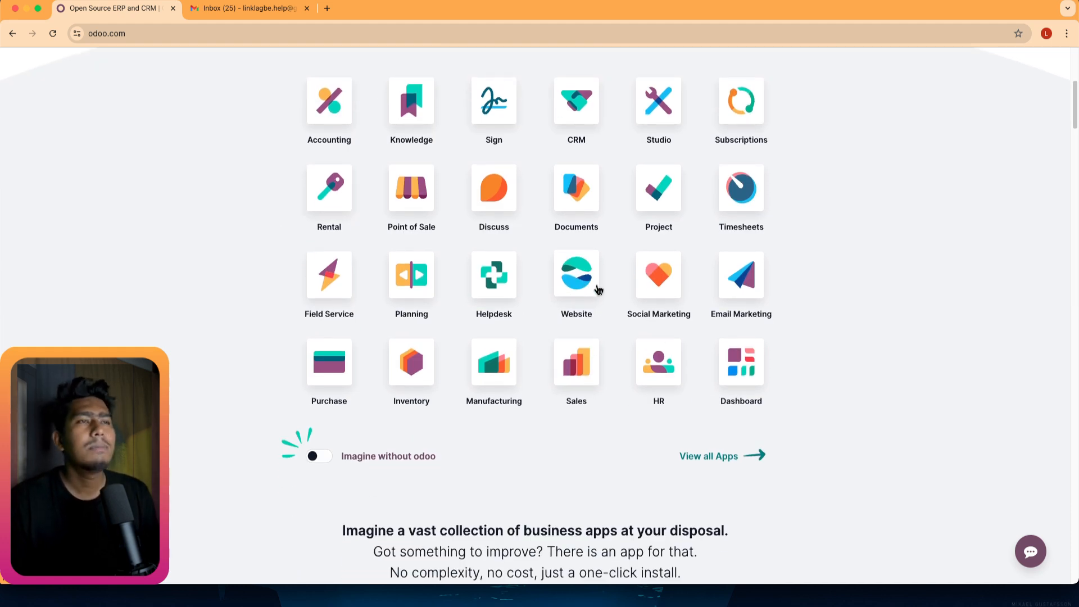
left_click(577, 275)
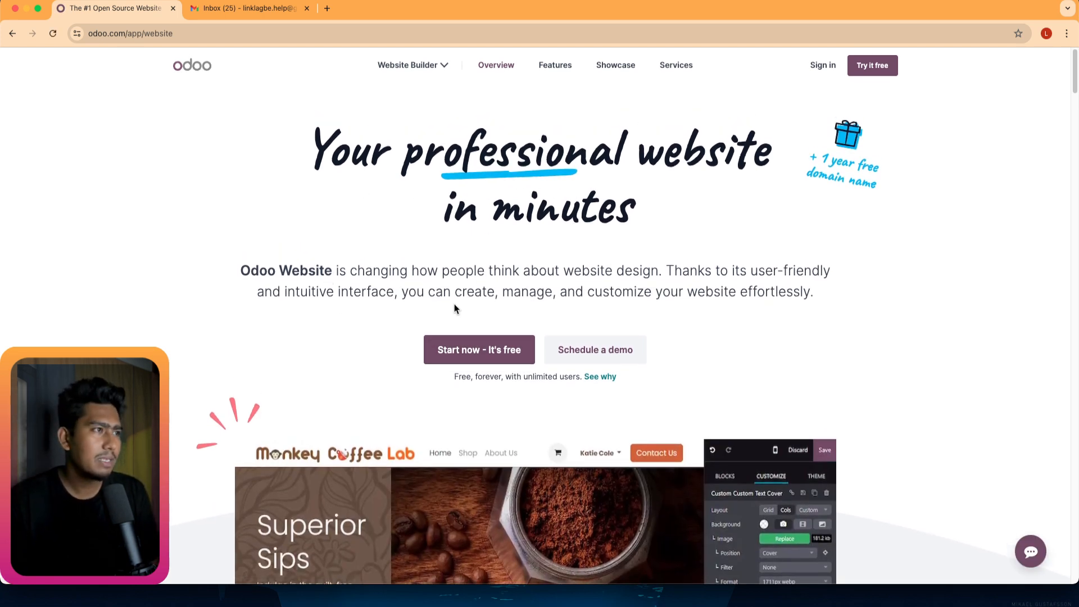
Start the Website free trial with 'Start now - It's free'.
scroll(453, 308, "down", 3)
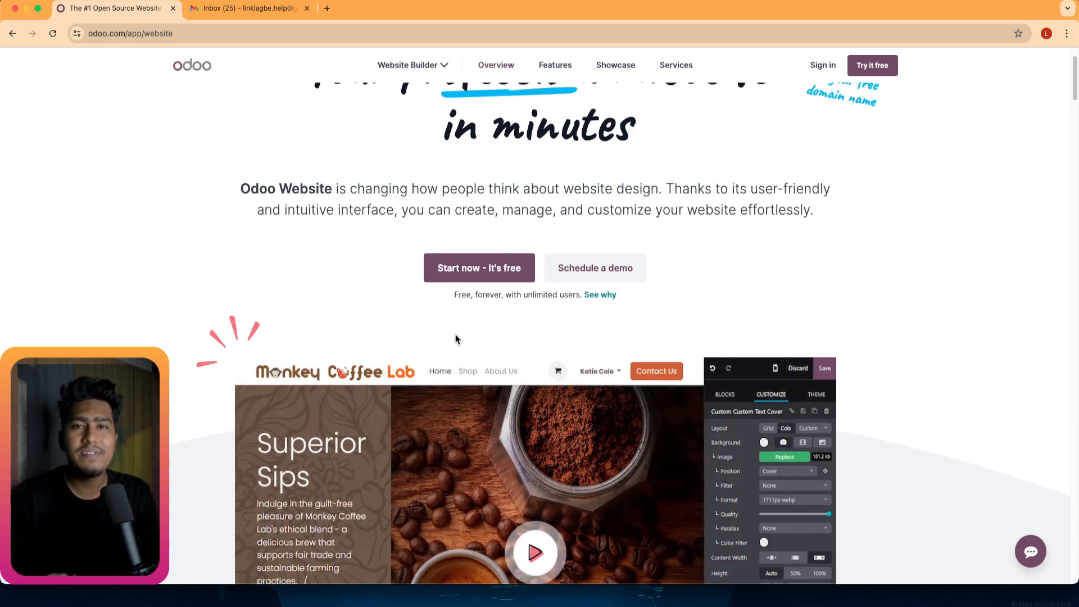
scroll(645, 375, "down", 10)
scroll(645, 375, "down", 15)
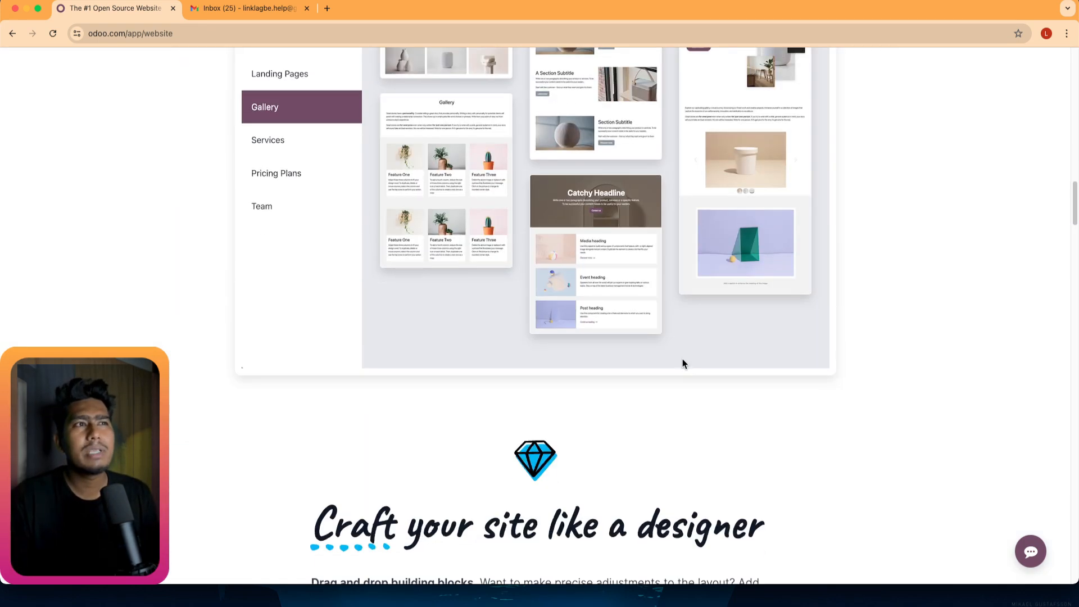
scroll(554, 387, "up", 20)
scroll(555, 380, "up", 5)
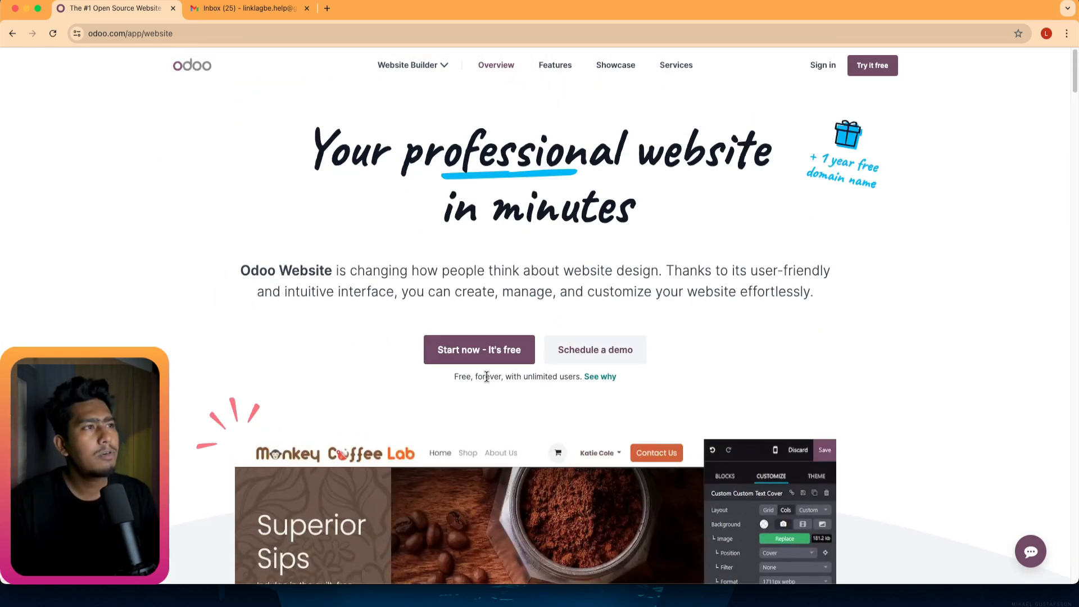
left_click(479, 352)
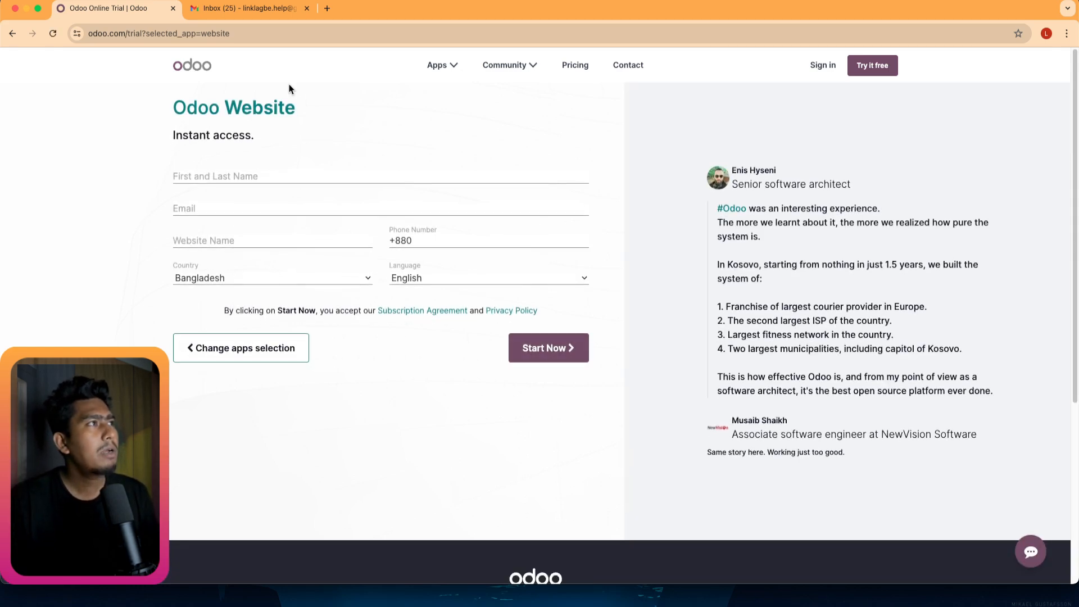
Enter the owner's full name and e-mail address in the trial form.
left_click(199, 175)
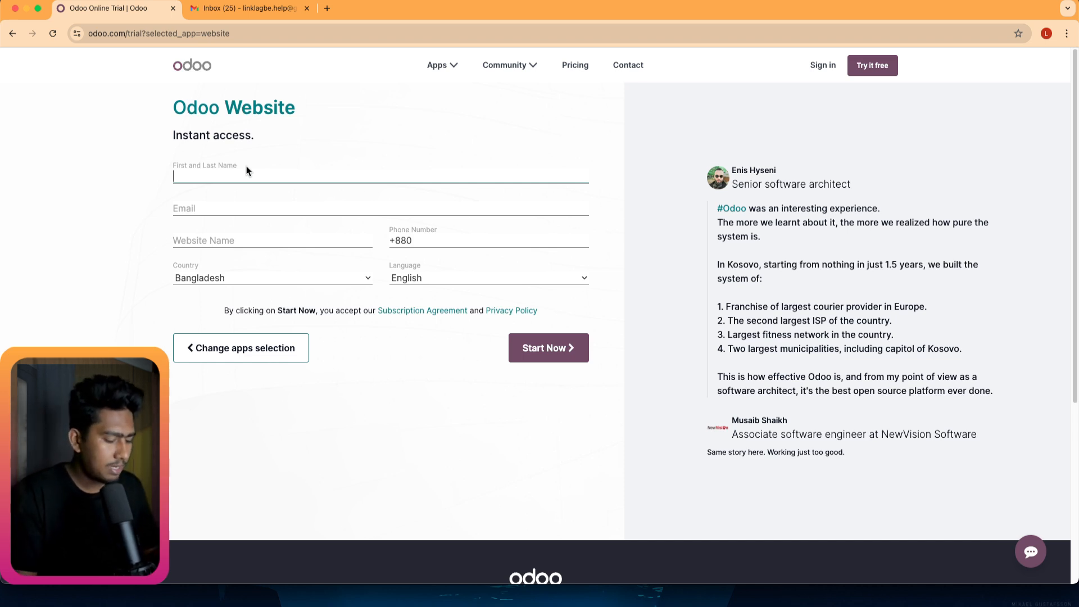
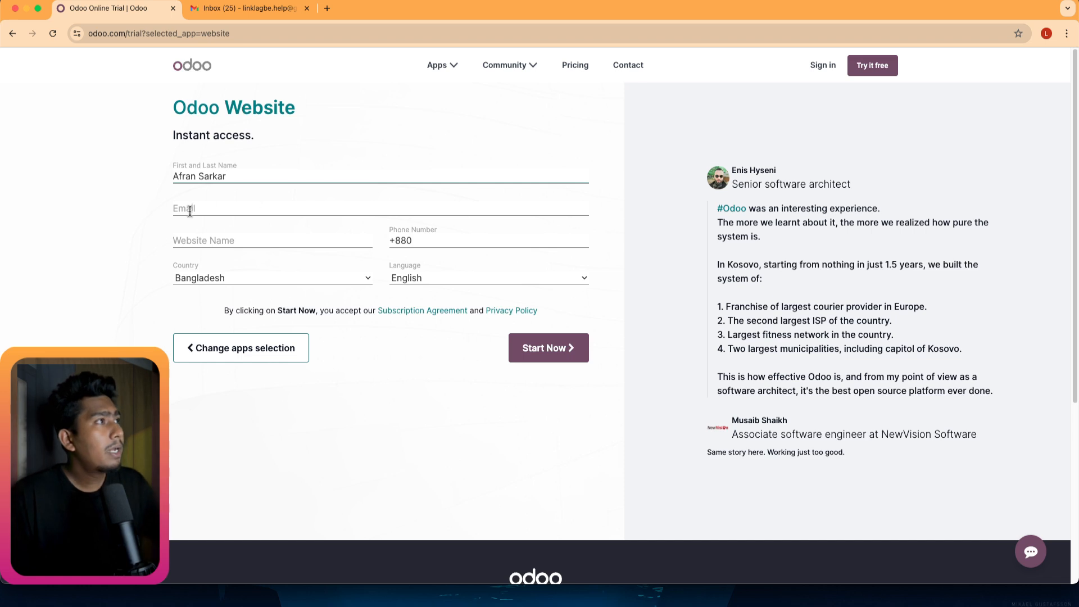
left_click(194, 208)
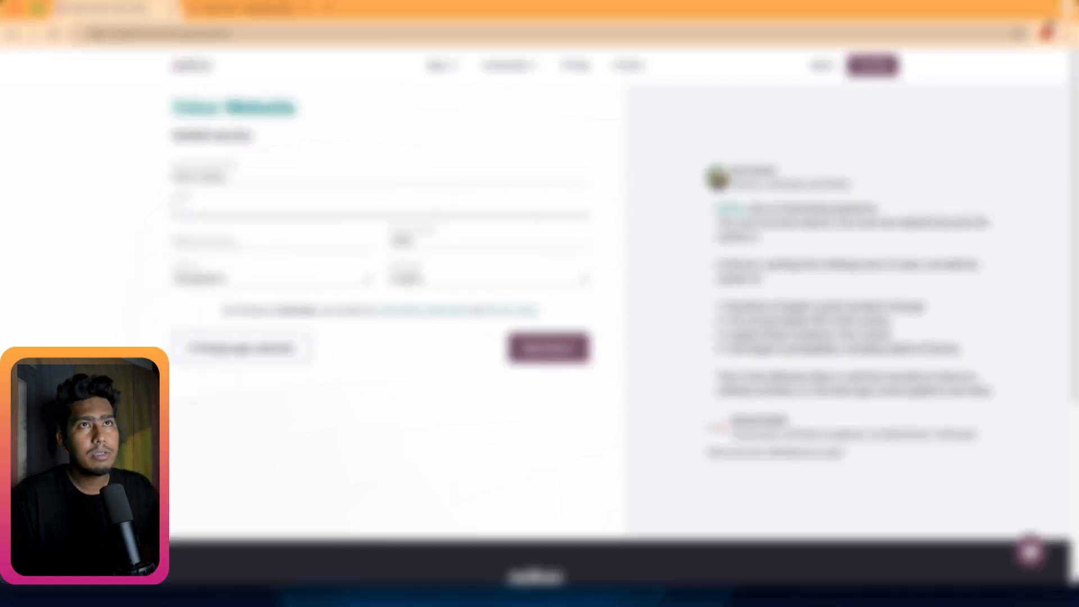
left_click(1047, 35)
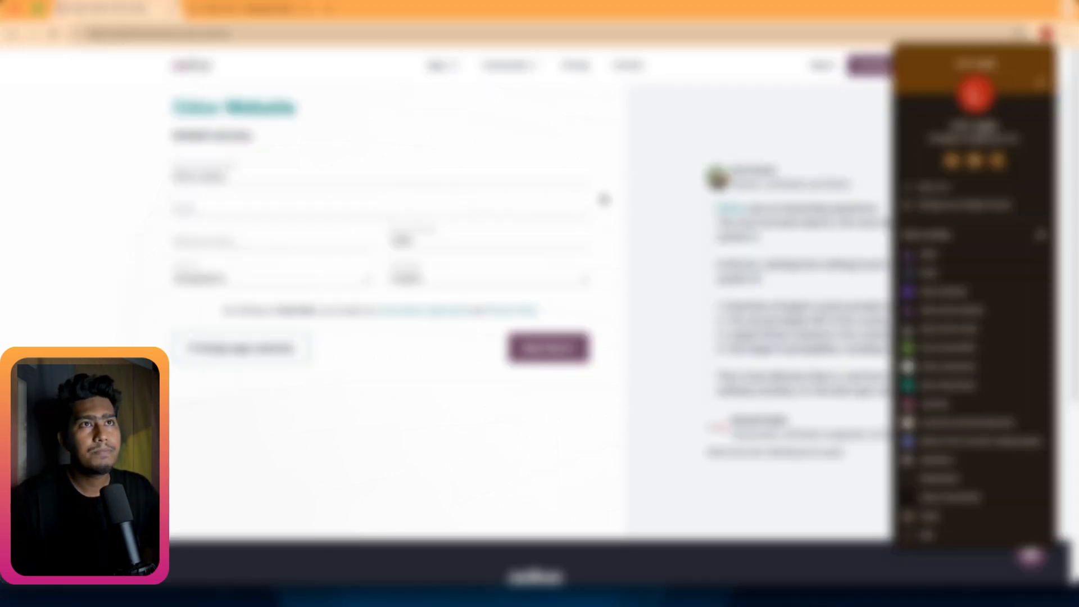
left_click(233, 215)
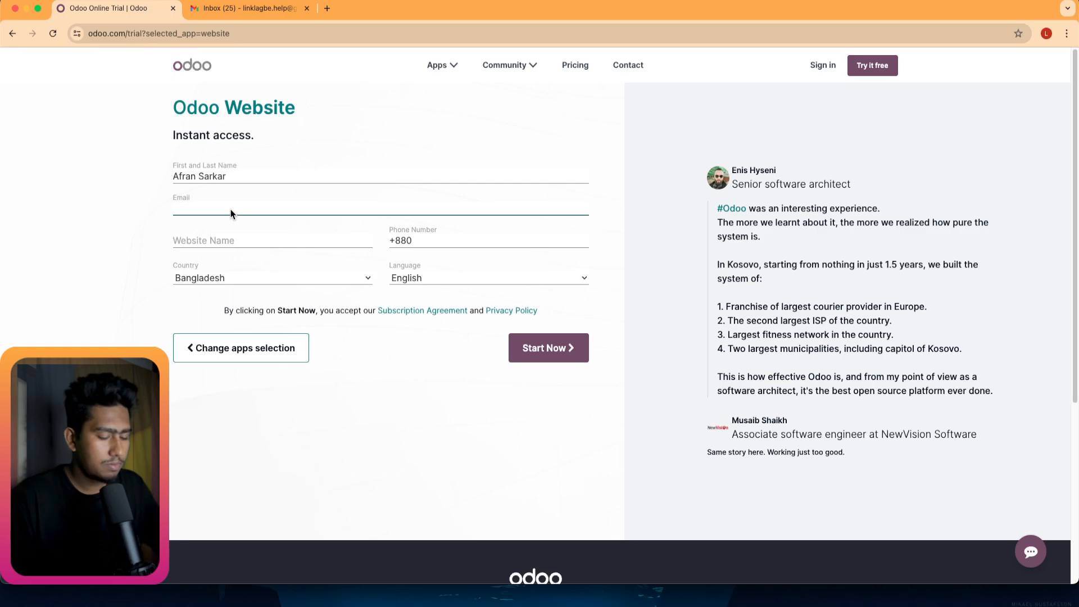
type("l")
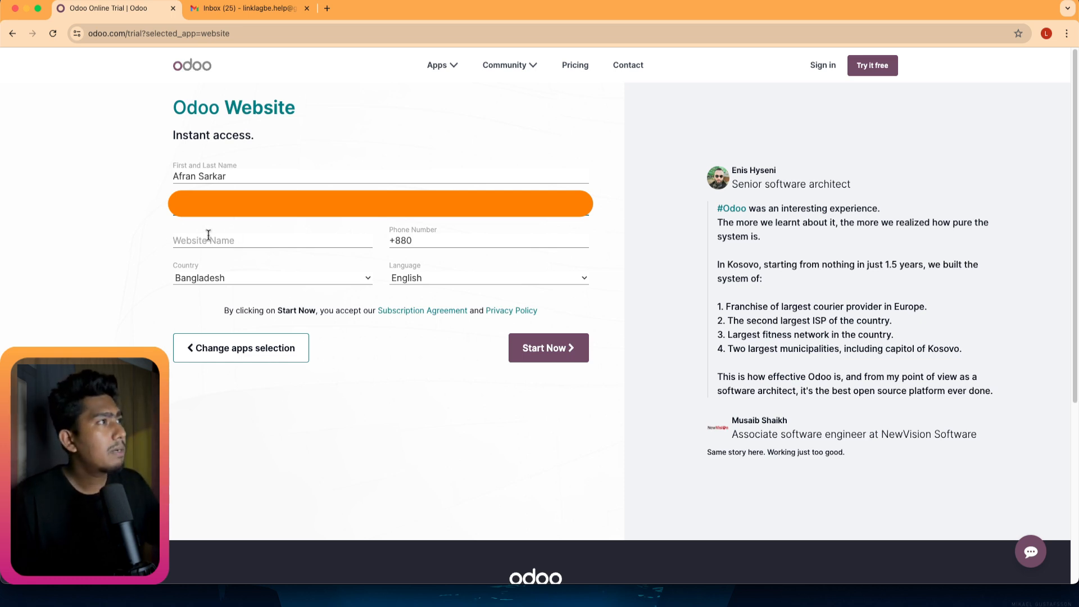
Enter test554 as the website name in the trial form.
left_click(190, 241)
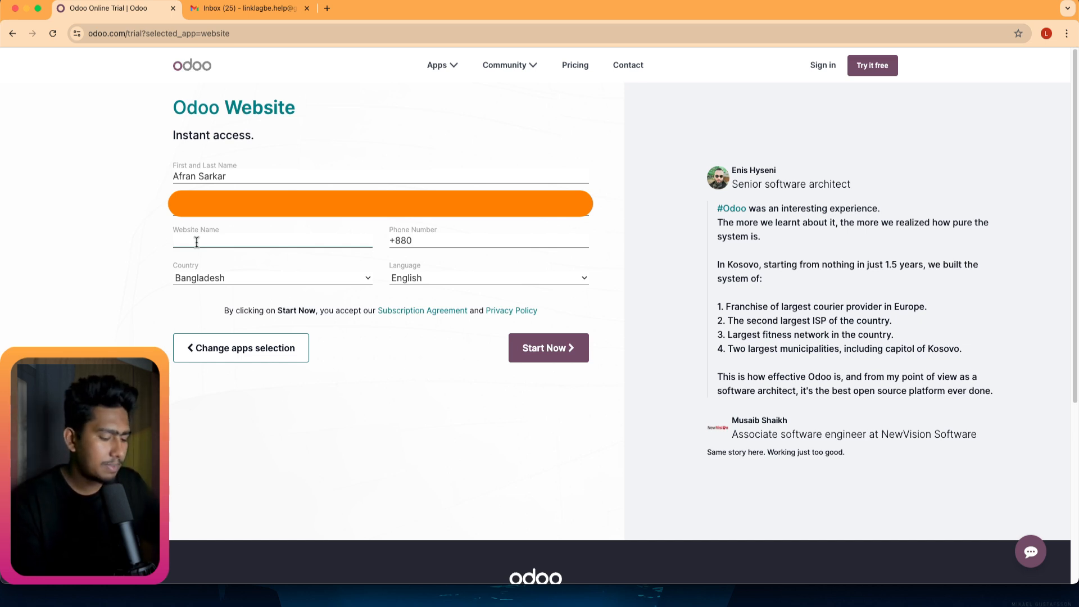
type("test554")
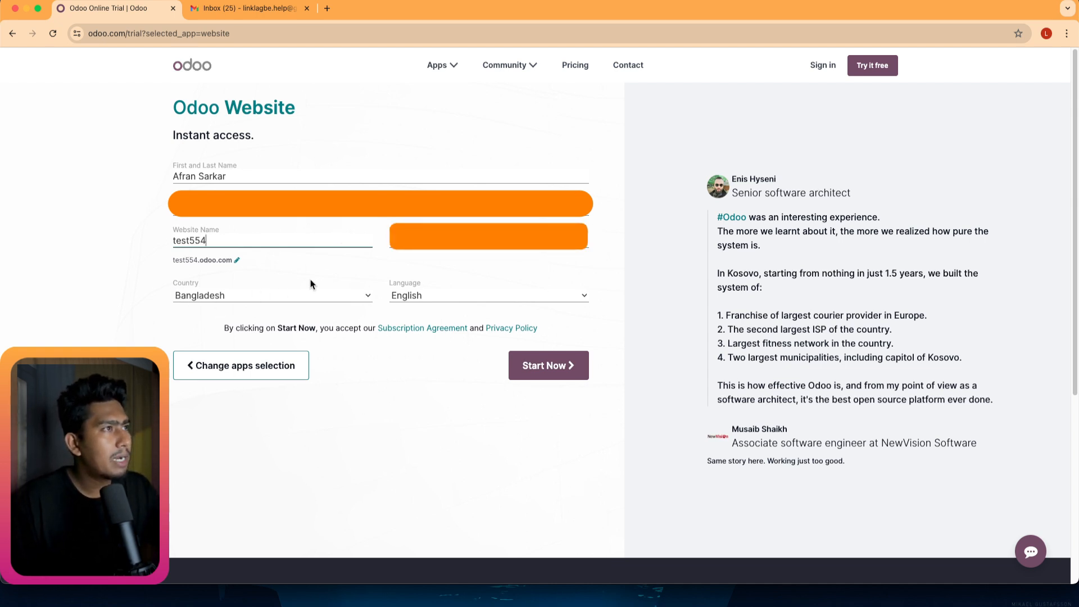
left_click(431, 243)
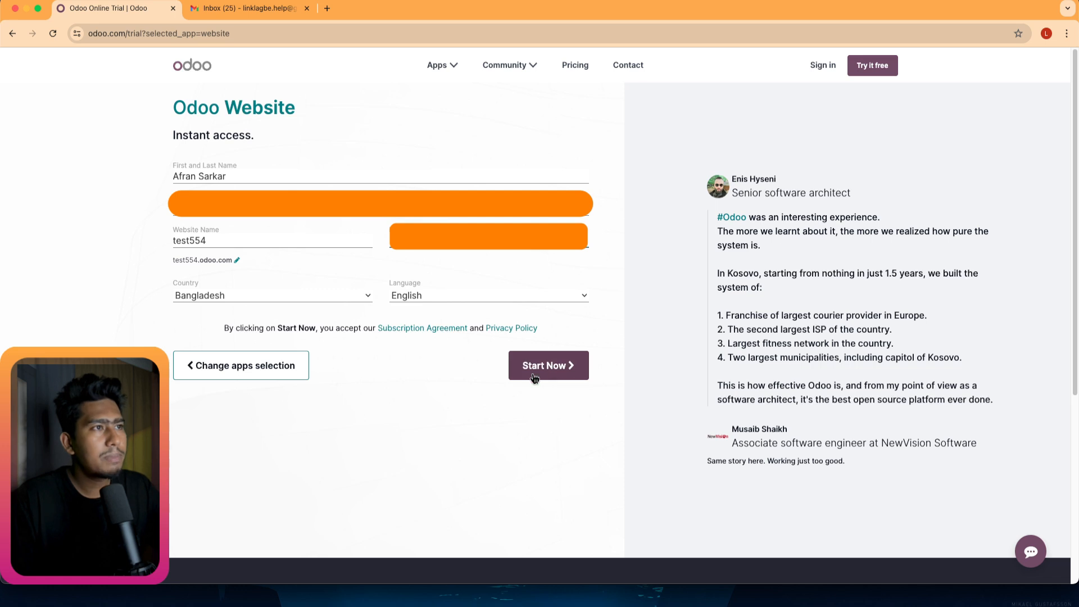
double_click(195, 239)
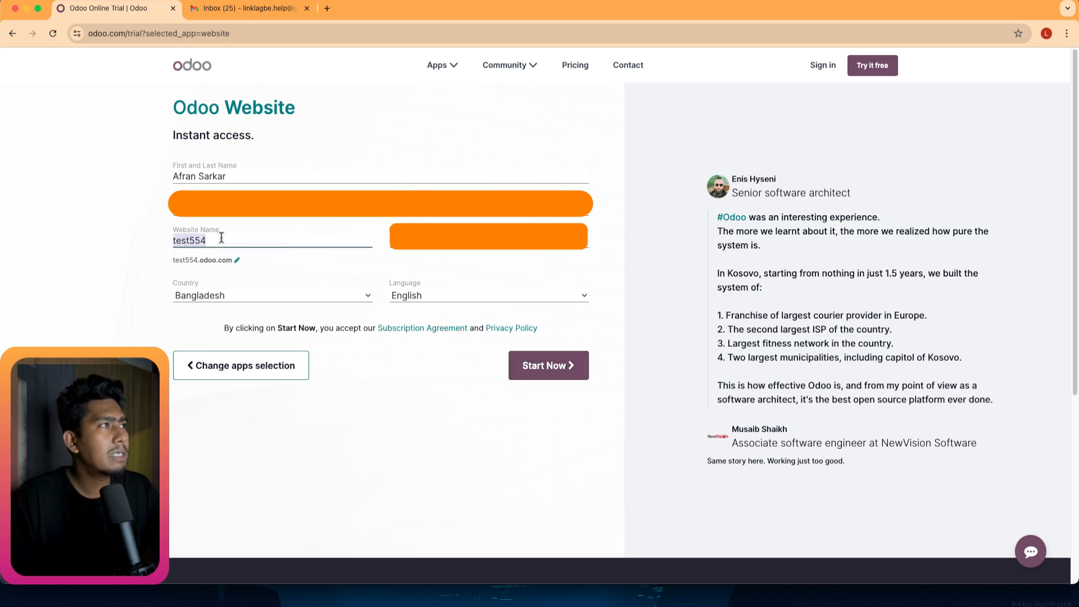
left_click(221, 238)
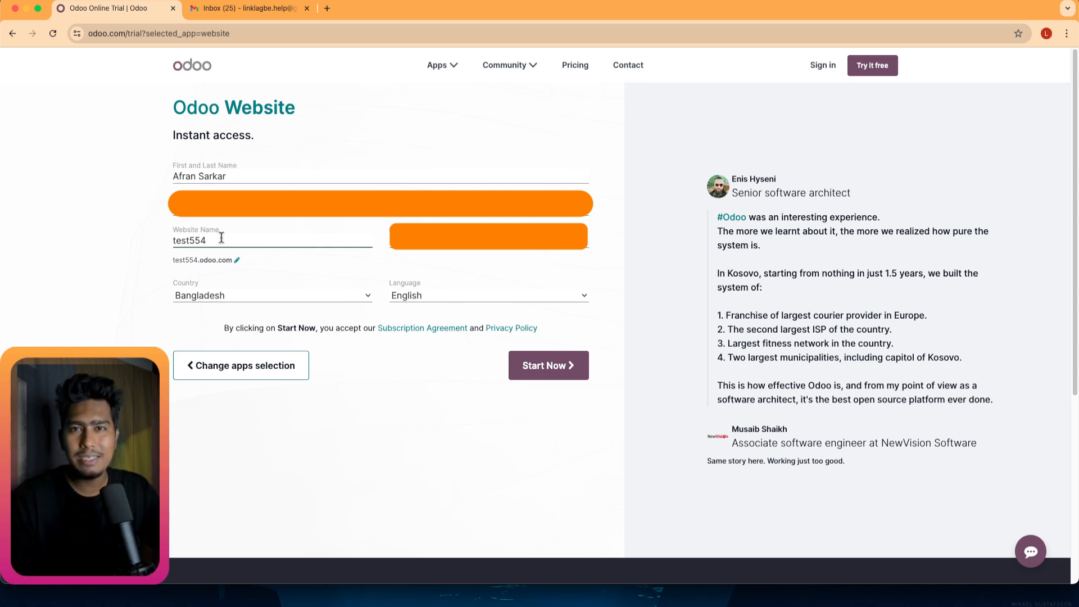
Submit the trial form, then launch the configurator with 'Let's do it' once the database loads.
left_click(551, 368)
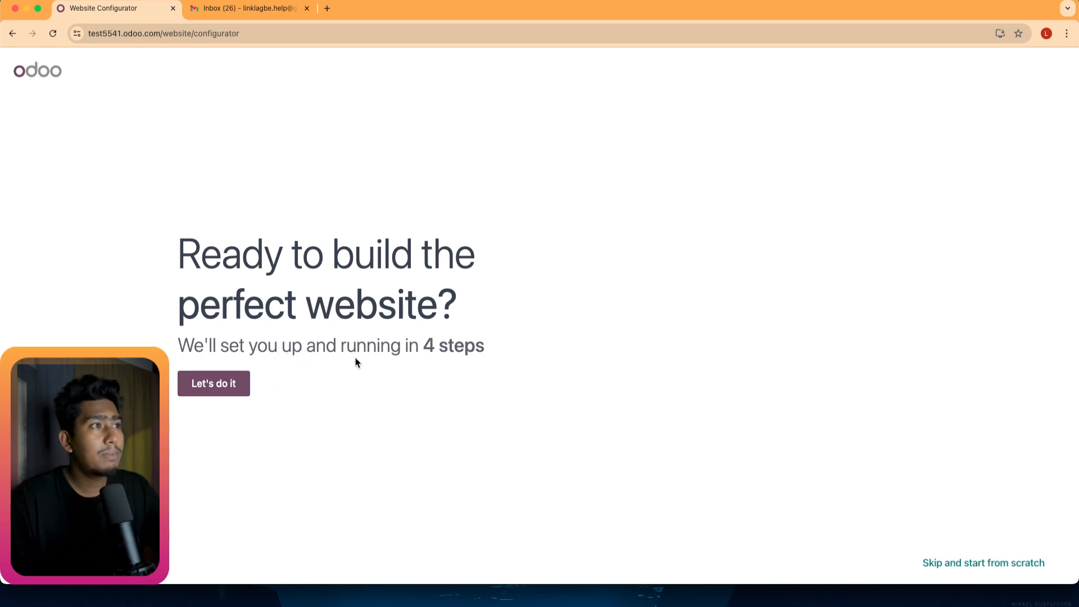
left_click(206, 389)
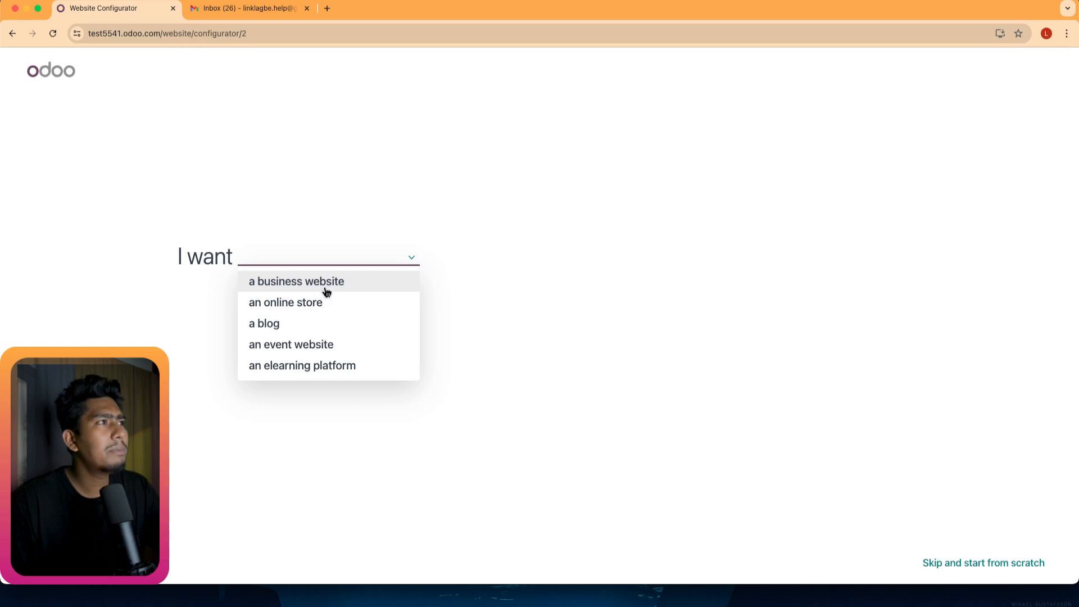
Choose a business website, type clothing and pick clothing store, and set the main objective to sell more.
left_click(307, 284)
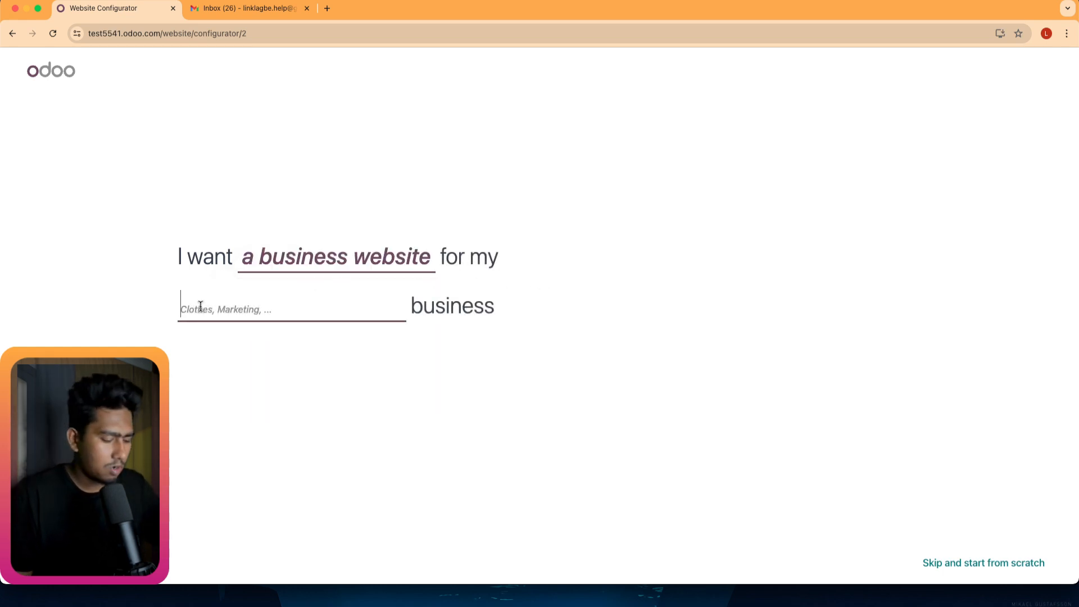
type("clo")
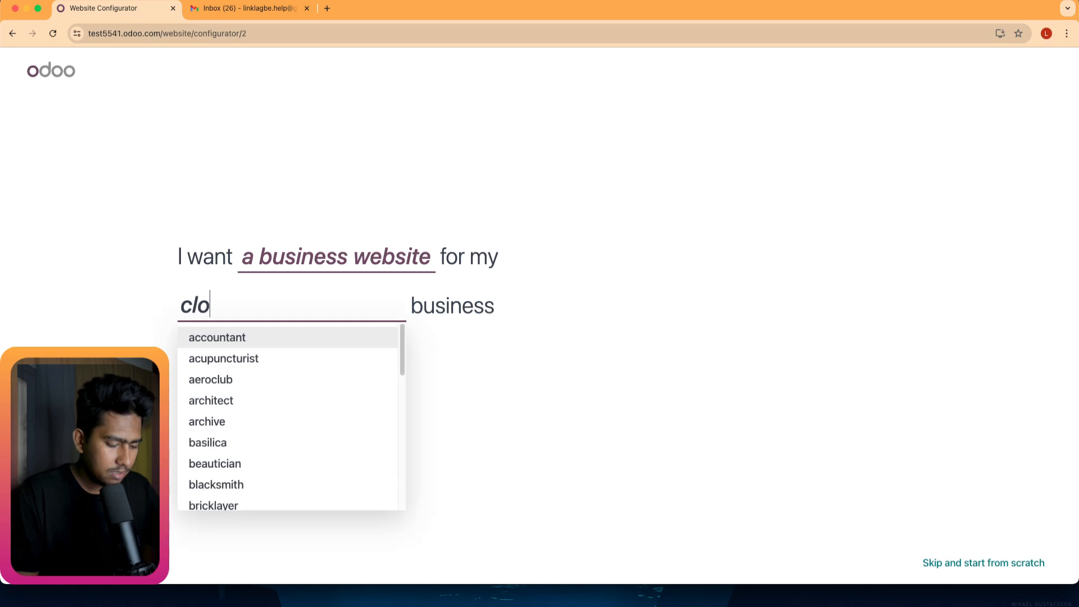
type("thing")
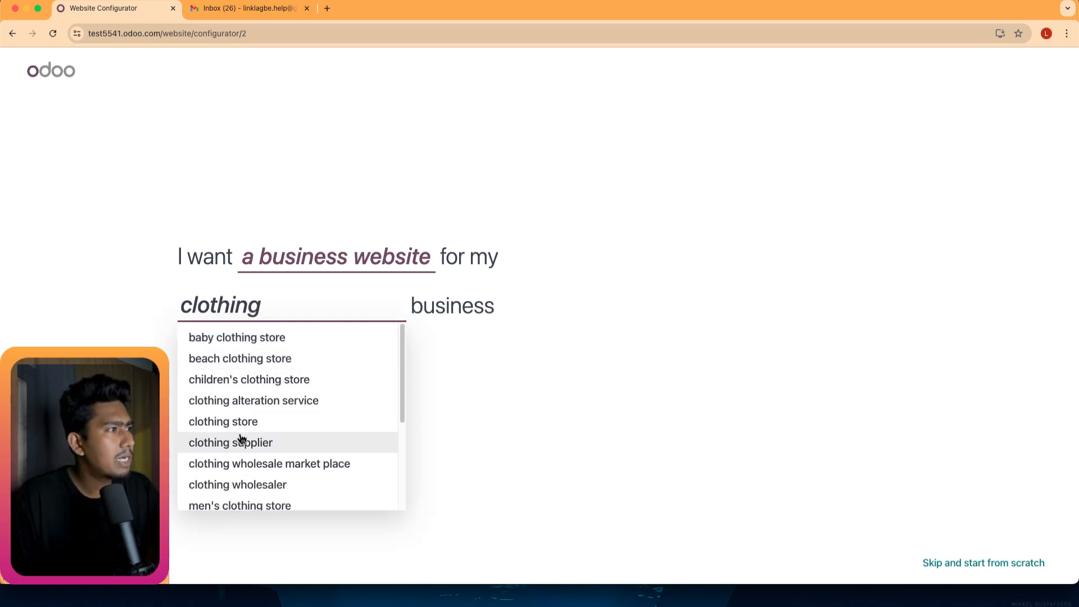
scroll(208, 452, "down", 1)
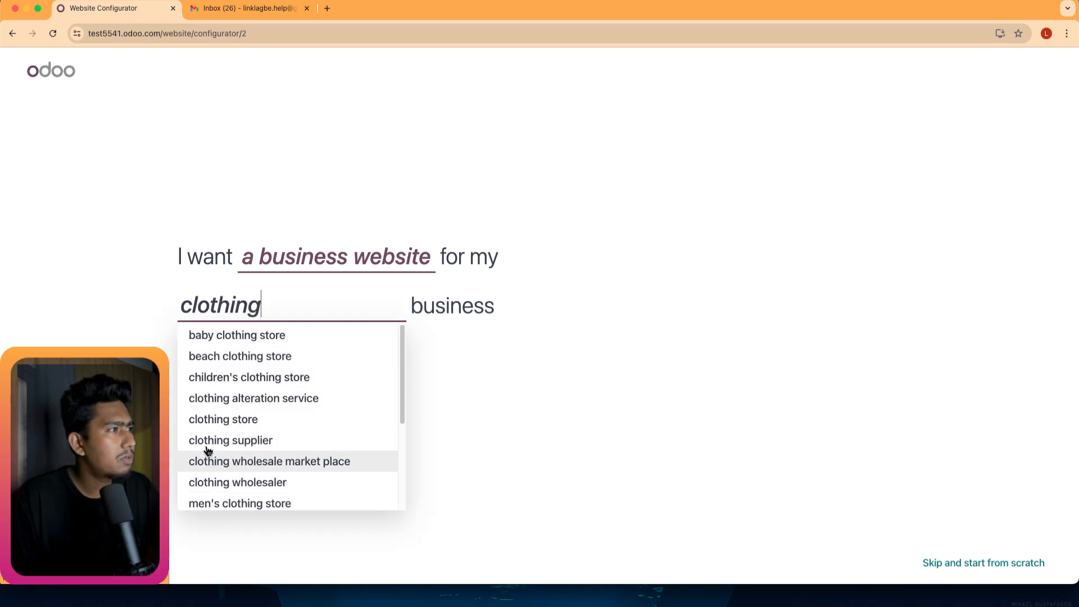
left_click(236, 421)
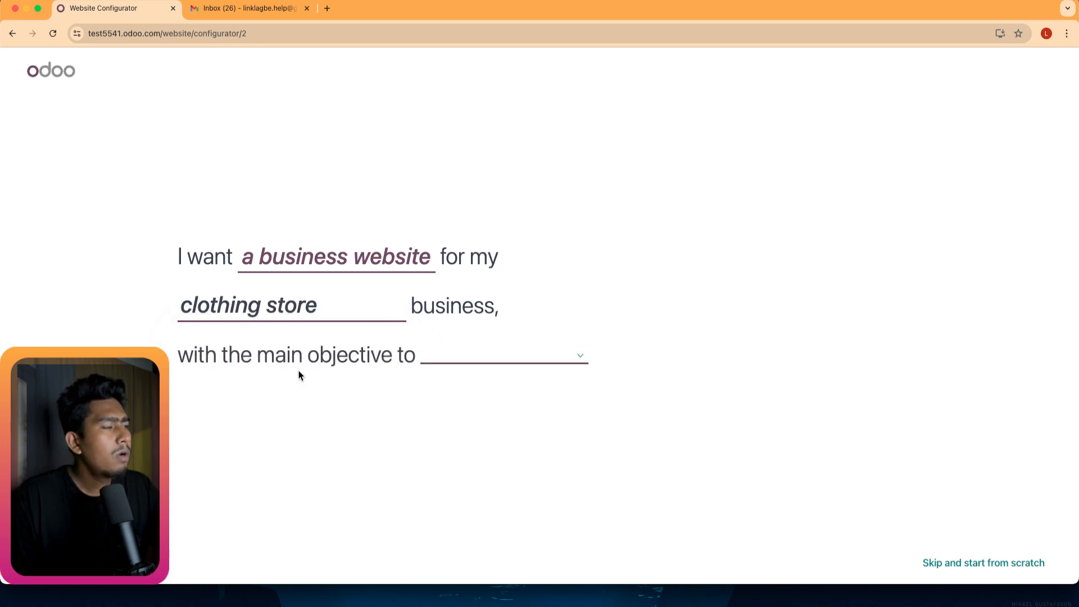
left_click(585, 358)
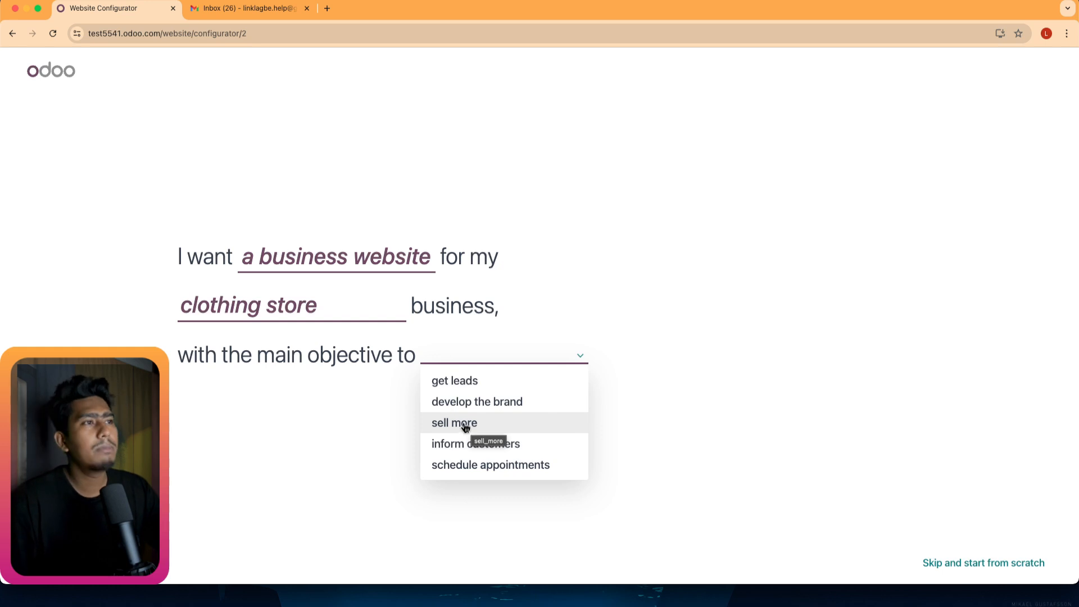
left_click(453, 426)
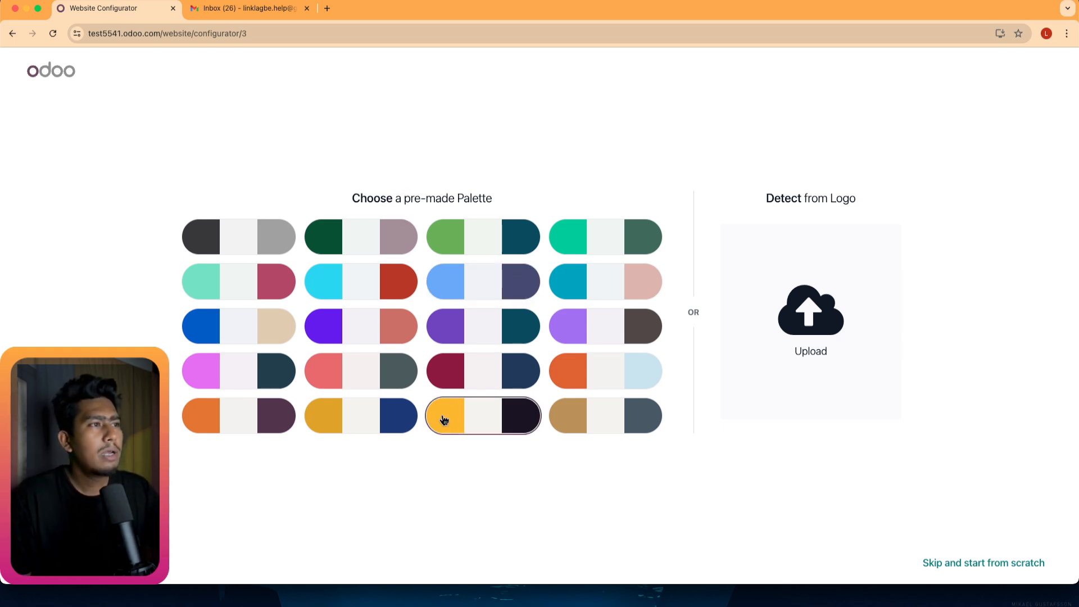
Pick the yellow and black palette, then tick About Us, Services and Shop.
left_click(476, 423)
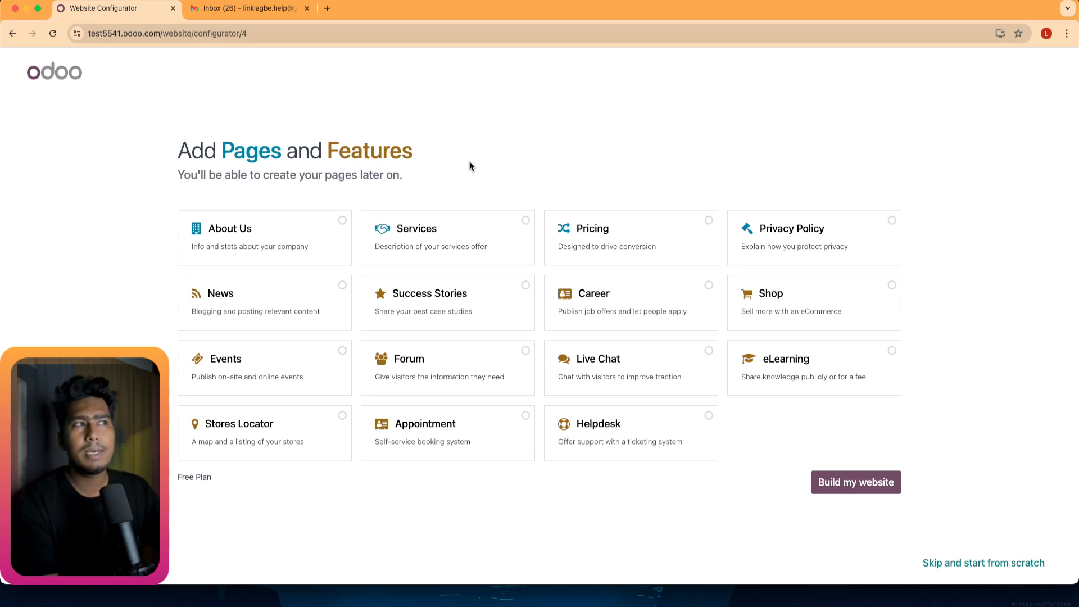
left_click(349, 223)
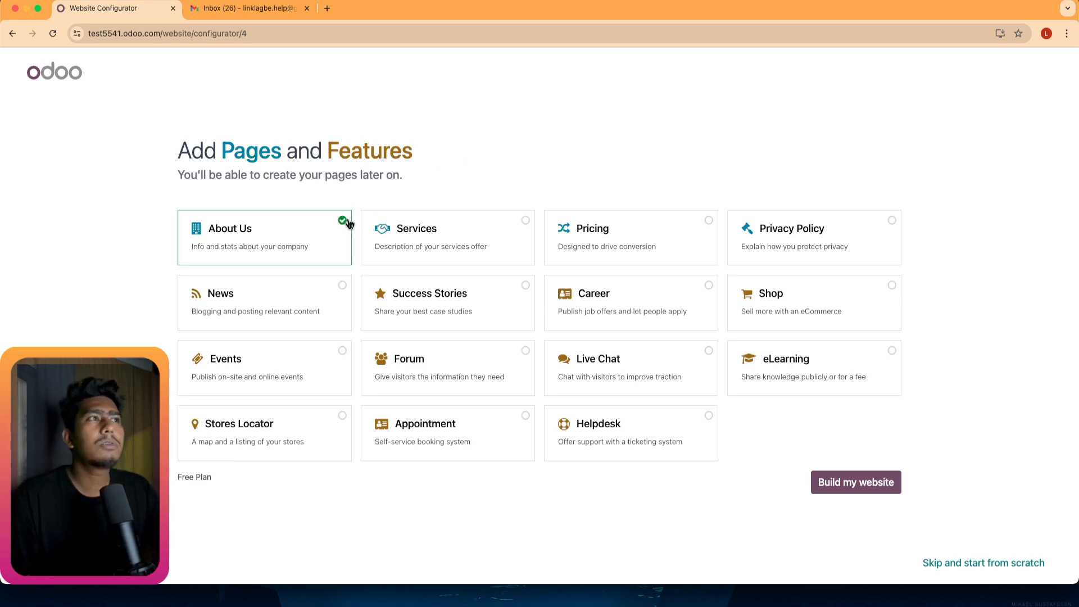
left_click(525, 224)
left_click(525, 224)
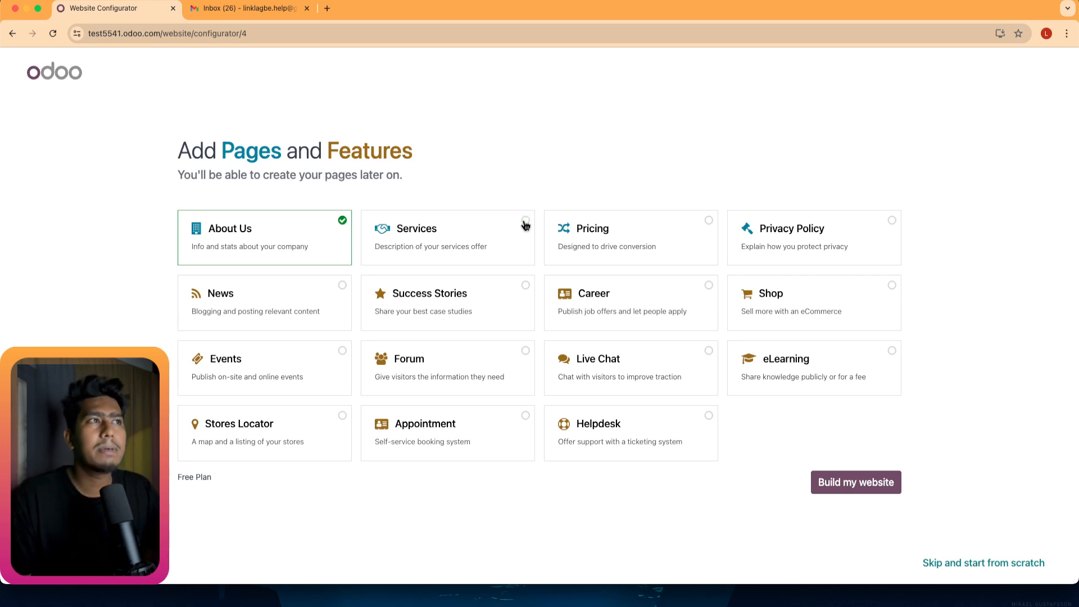
left_click(710, 222)
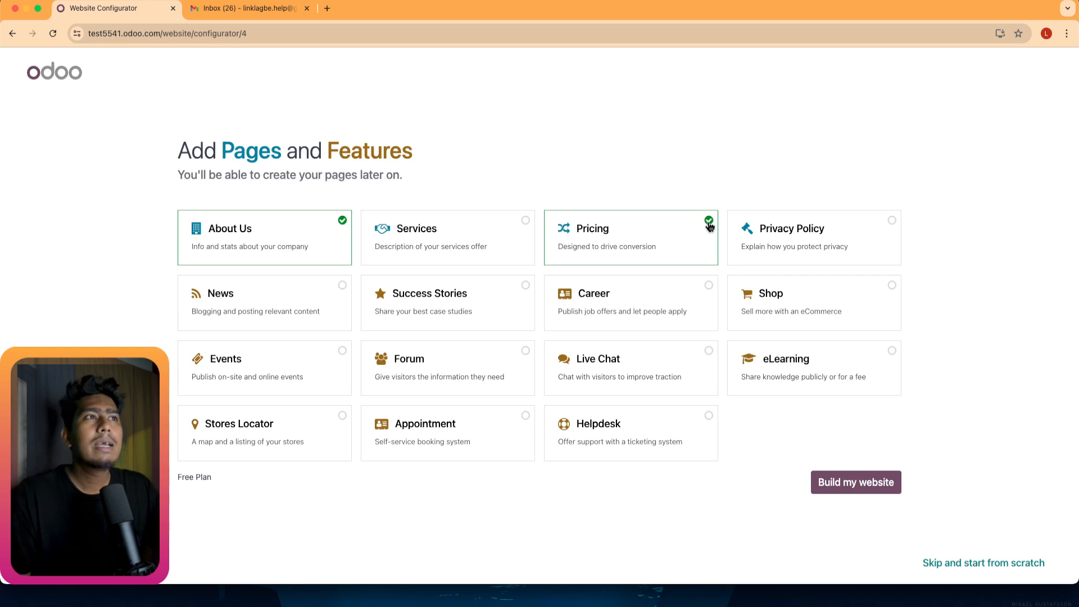
left_click(710, 224)
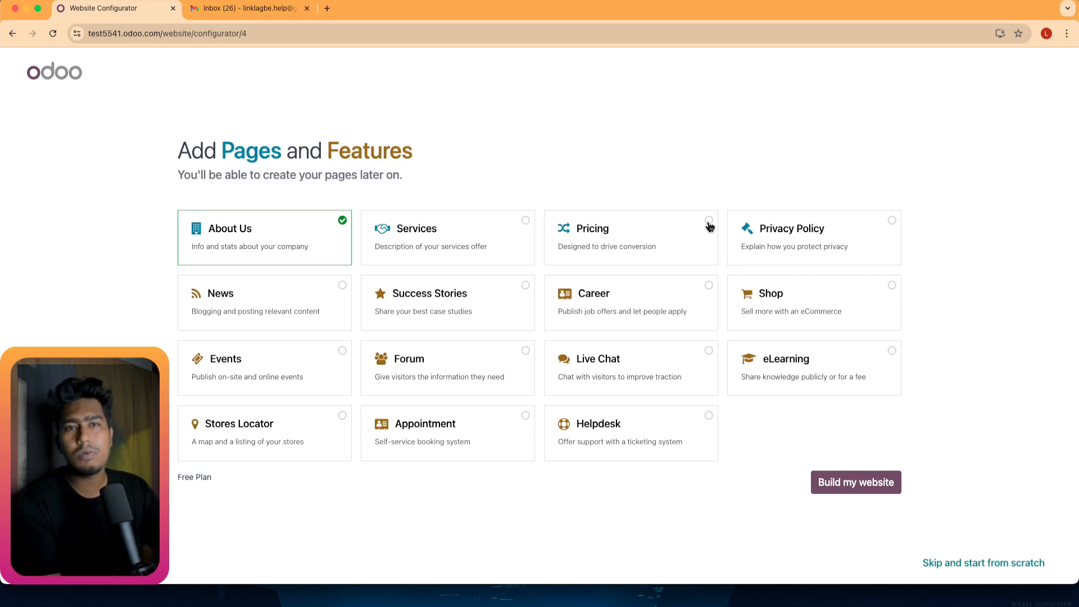
left_click(519, 225)
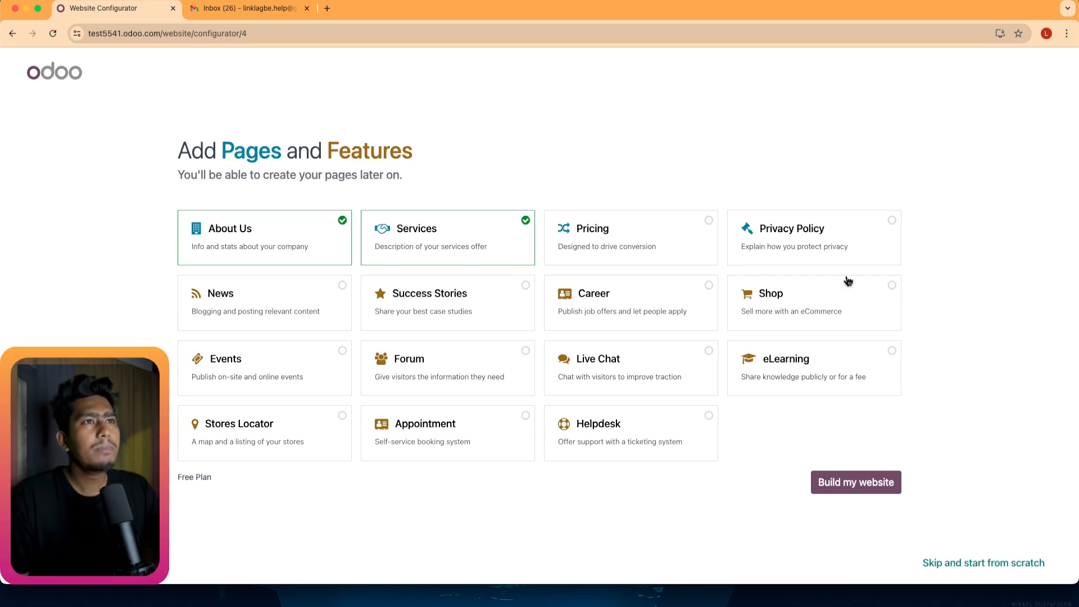
left_click(877, 293)
Add Privacy Policy, then try Live Chat to see its plan requirement and remove it.
left_click(886, 239)
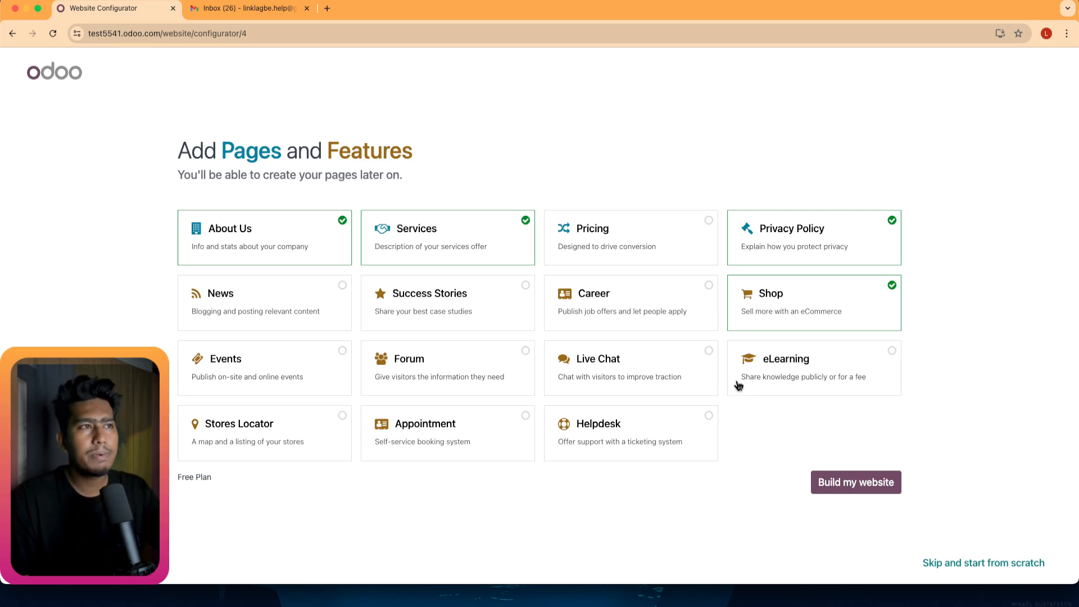
left_click(697, 361)
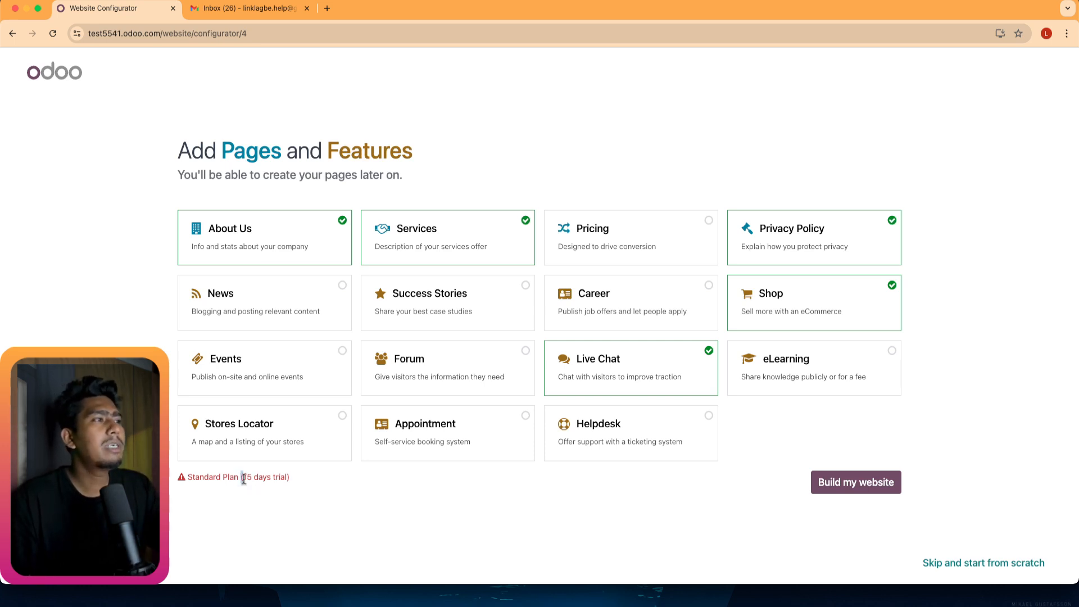
left_click_drag(242, 478, 286, 478)
left_click(298, 478)
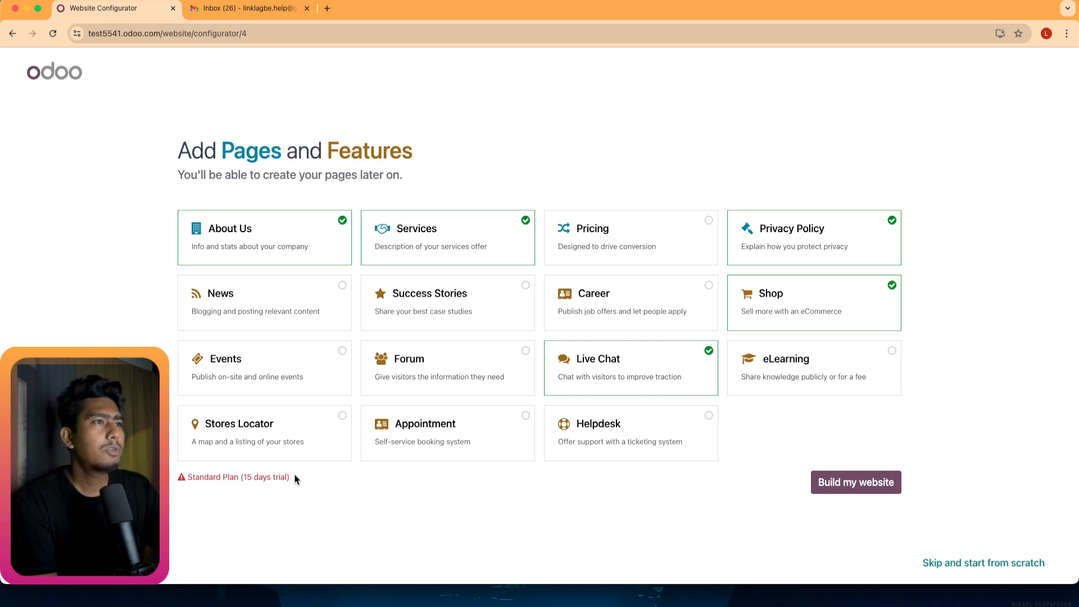
left_click(705, 357)
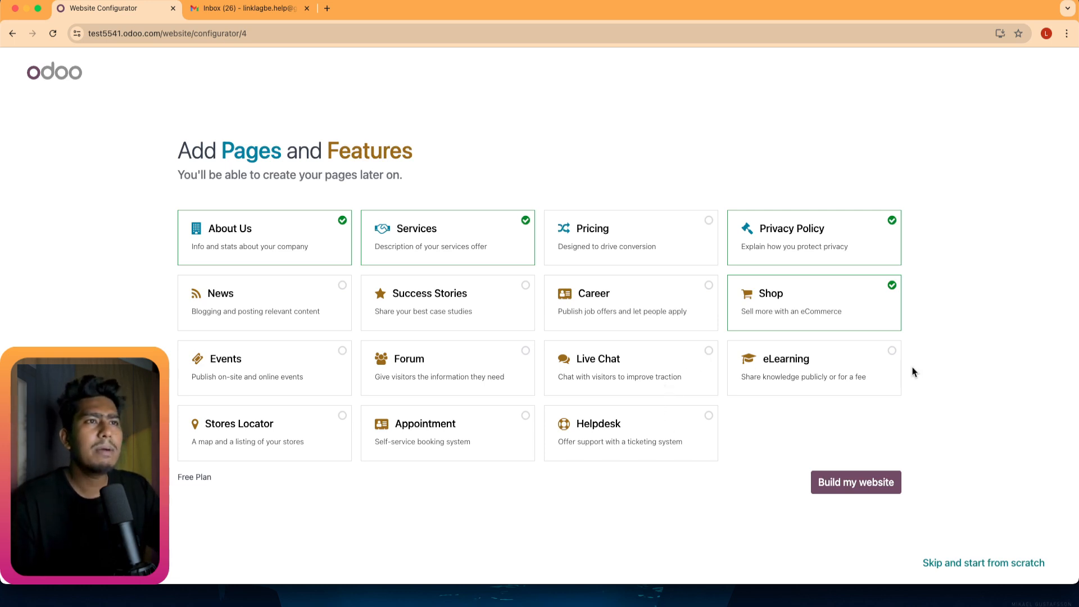
Toggle eLearning, Helpdesk, Appointment, Stores Locator, Events and Career on and off to compare plans.
left_click(859, 356)
left_click(851, 359)
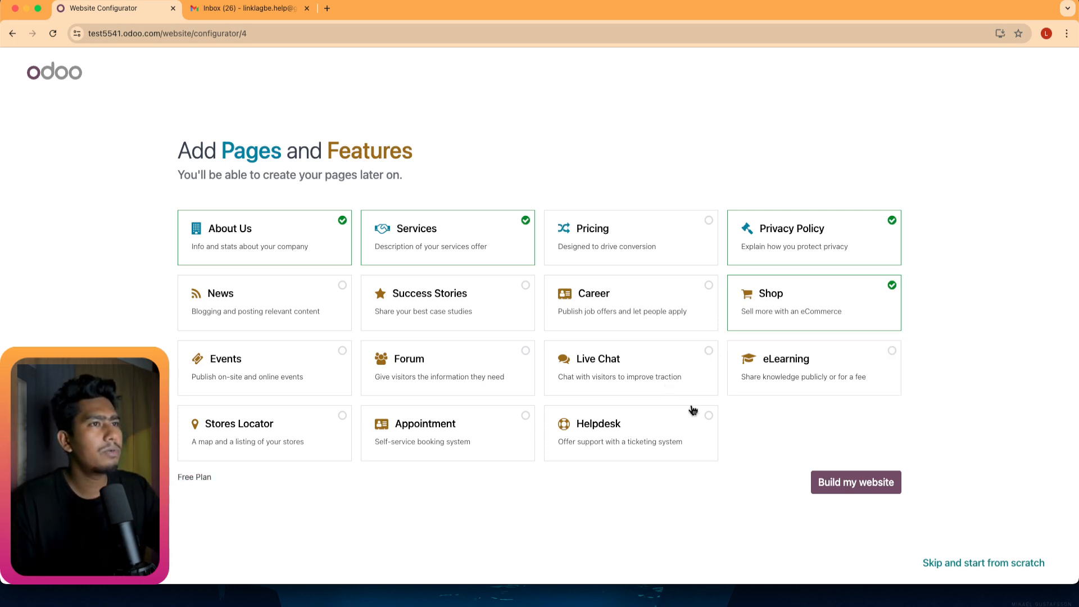
left_click(684, 425)
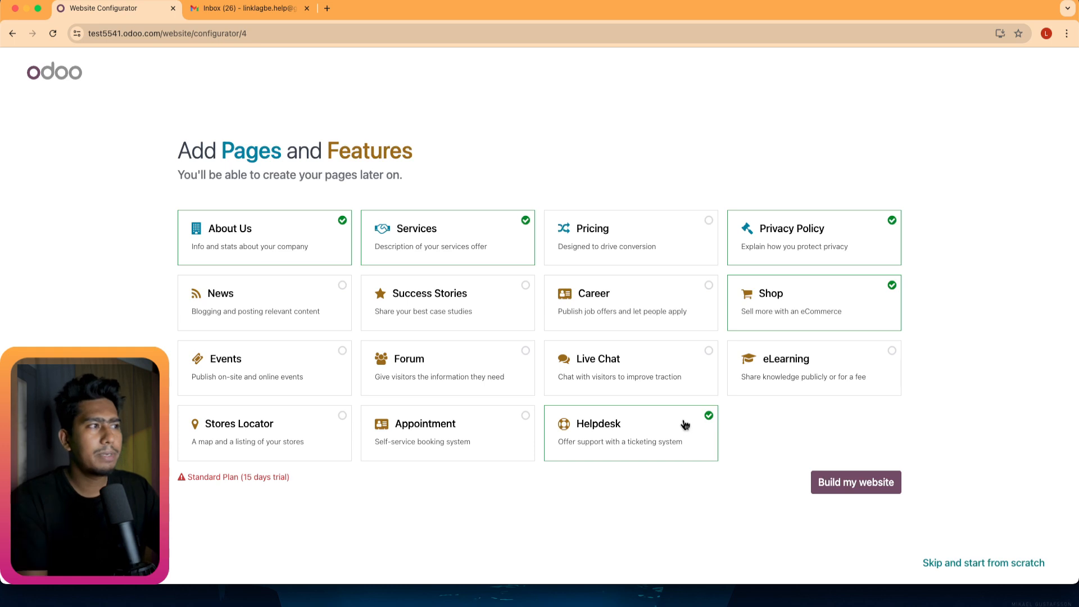
left_click(650, 420)
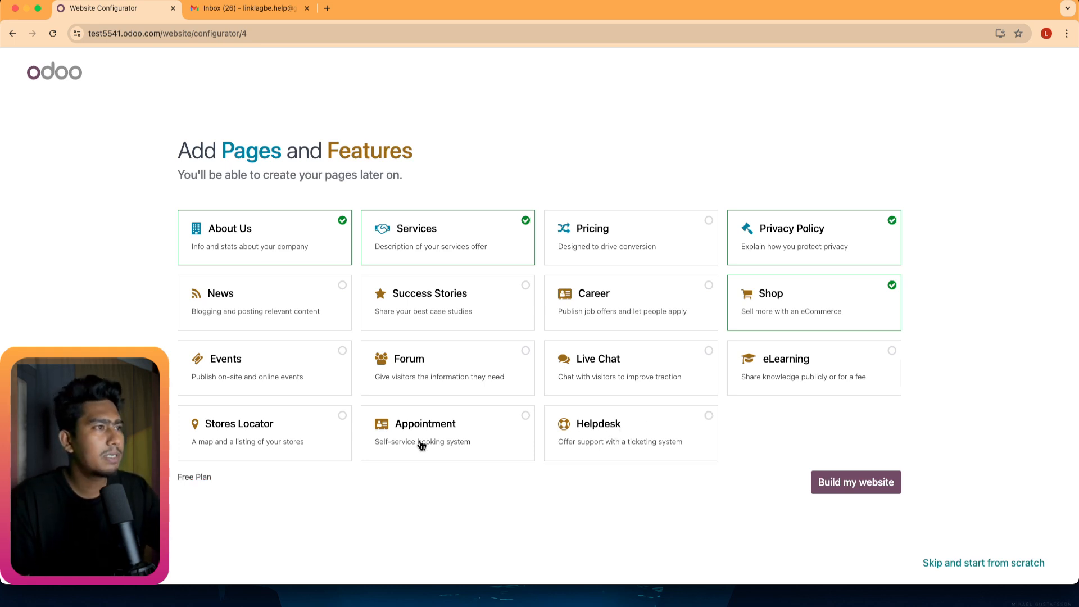
left_click(452, 426)
left_click(454, 427)
left_click(269, 437)
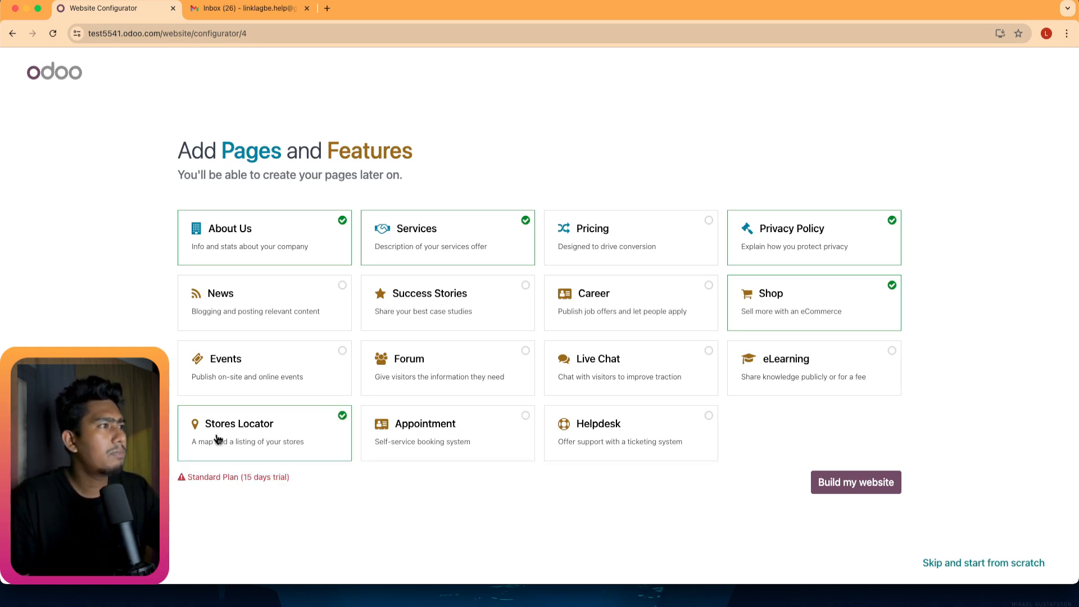
left_click(287, 434)
left_click(273, 368)
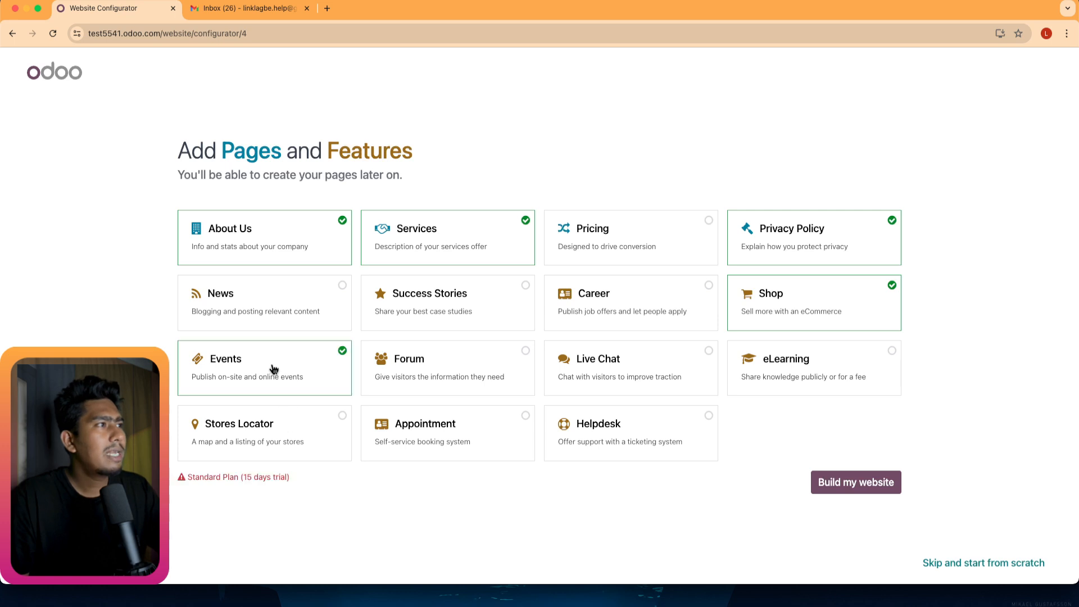
left_click(288, 369)
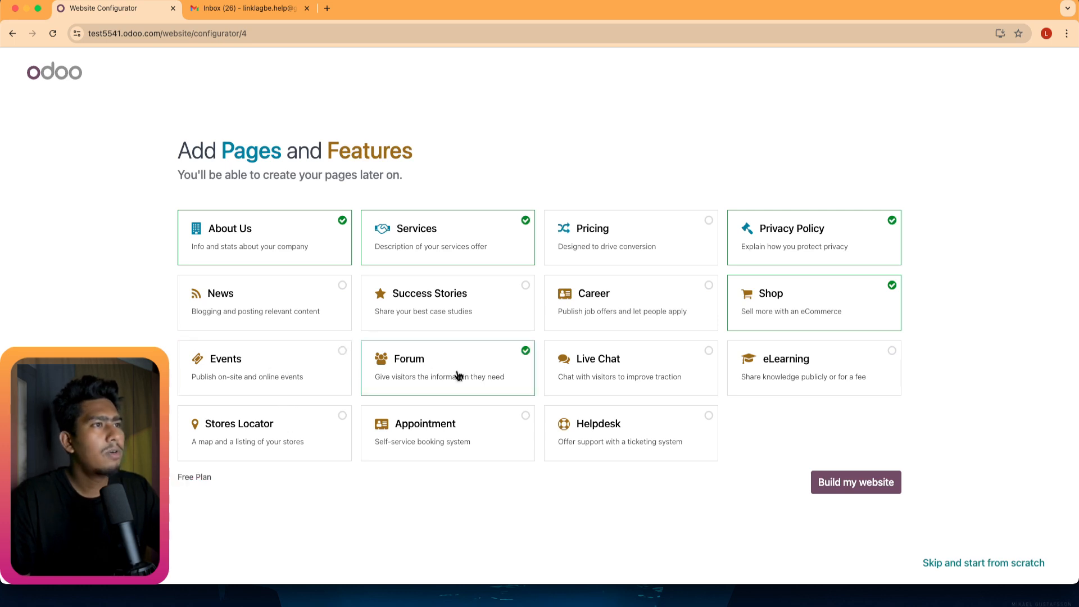
left_click(635, 303)
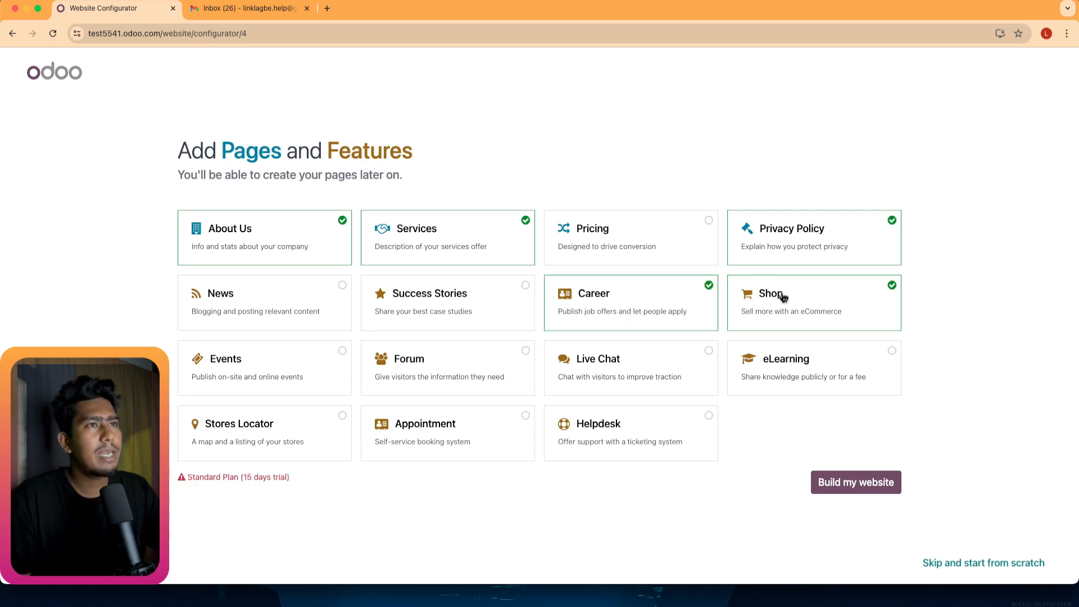
left_click(629, 308)
Try adding Pricing, Success Stories, News, Forum and Events, then drop Events, Forum and Success Stories.
left_click(631, 233)
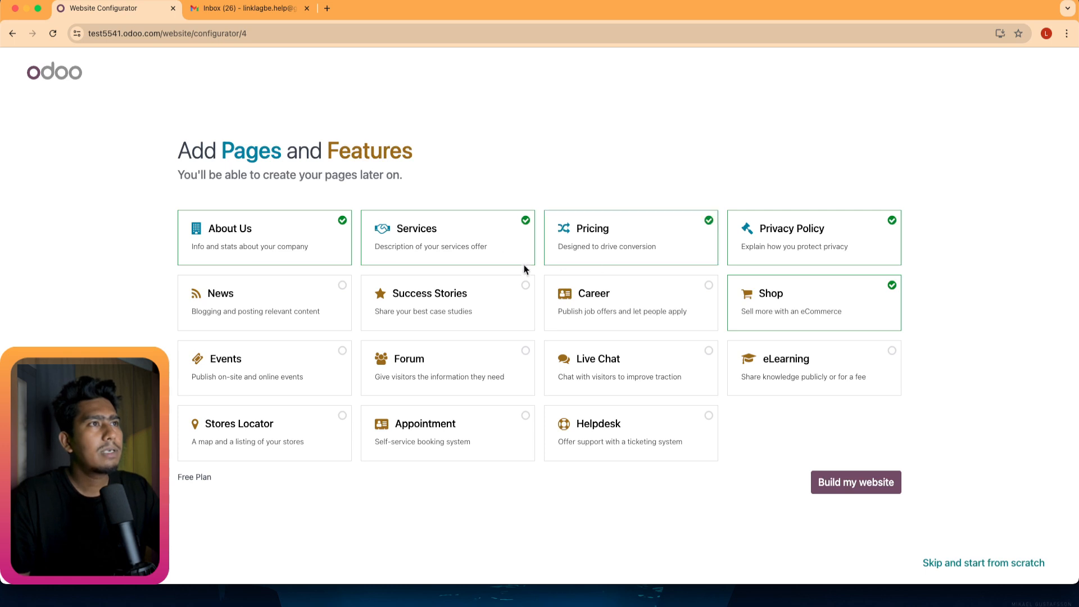
left_click(400, 318)
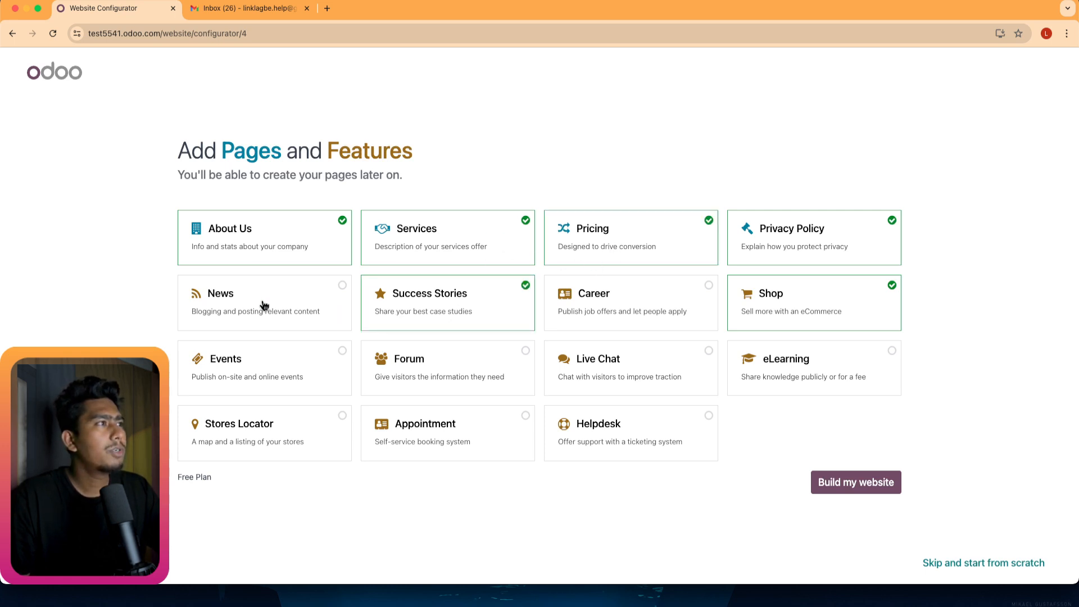
left_click(264, 307)
left_click(470, 384)
left_click(265, 371)
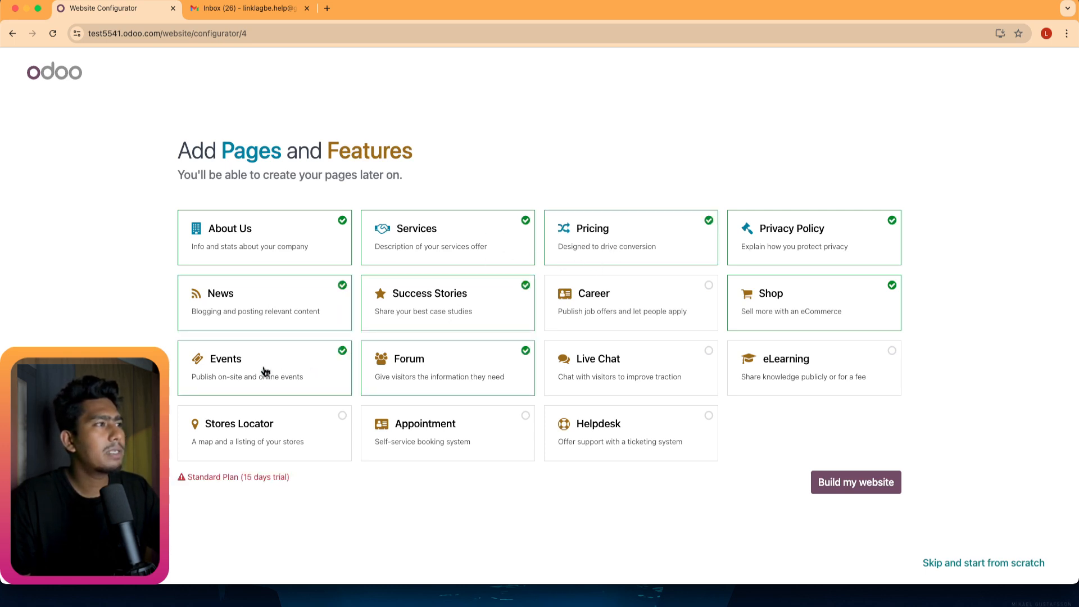
left_click(275, 372)
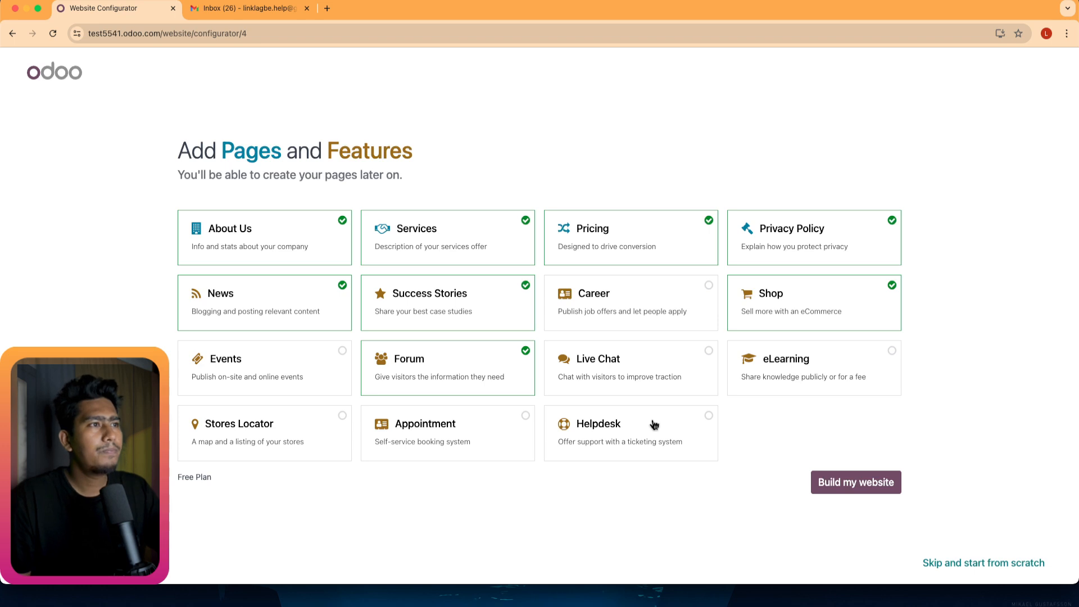
left_click(440, 352)
left_click(450, 317)
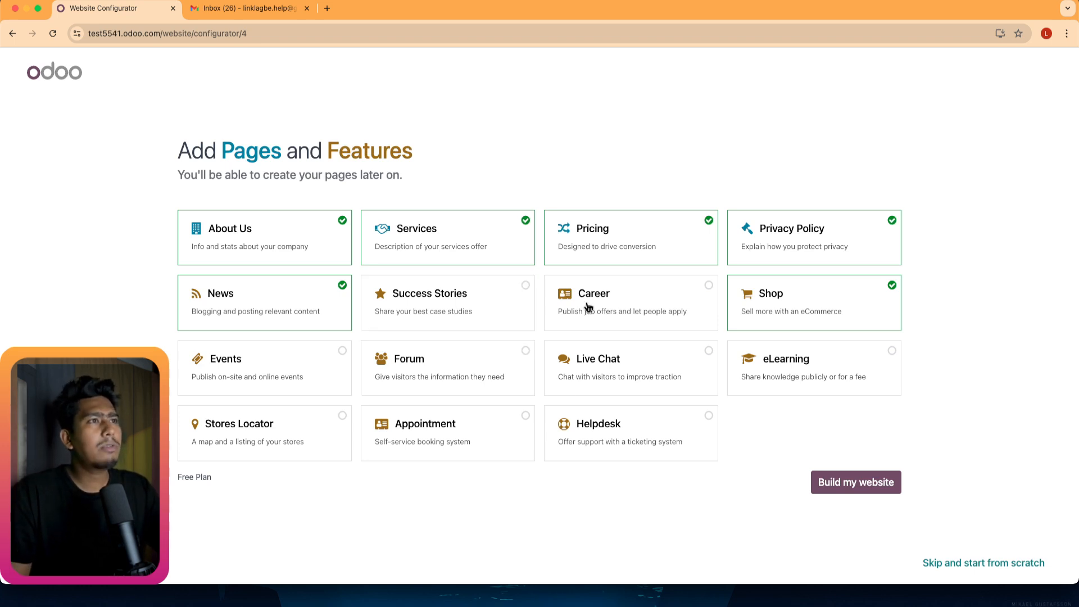
Remove Services, News, Career and Pricing to return to the Free Plan, then build the website.
left_click(596, 306)
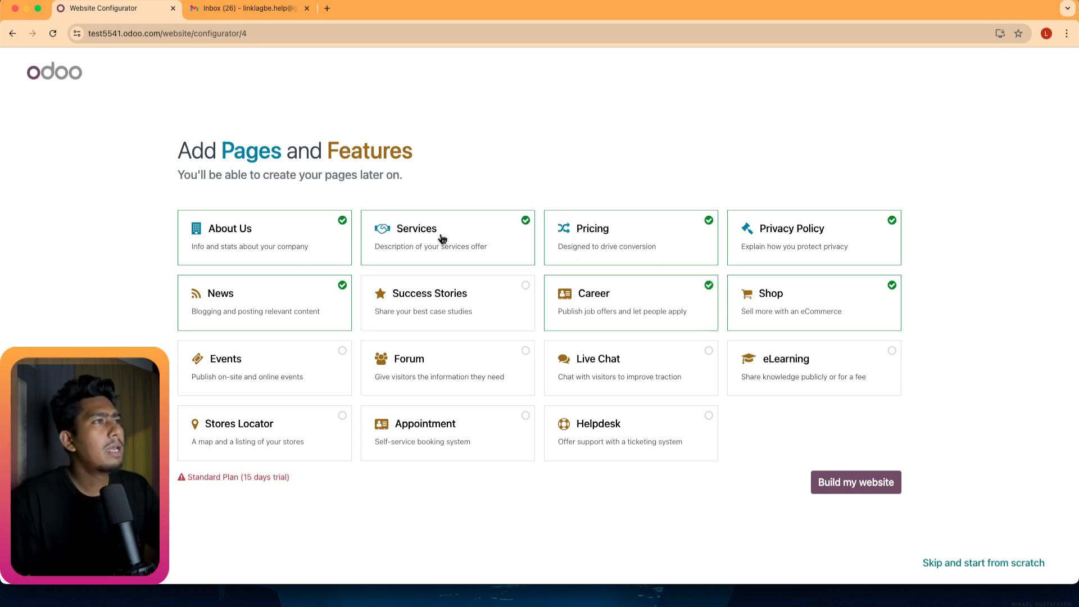
left_click(456, 248)
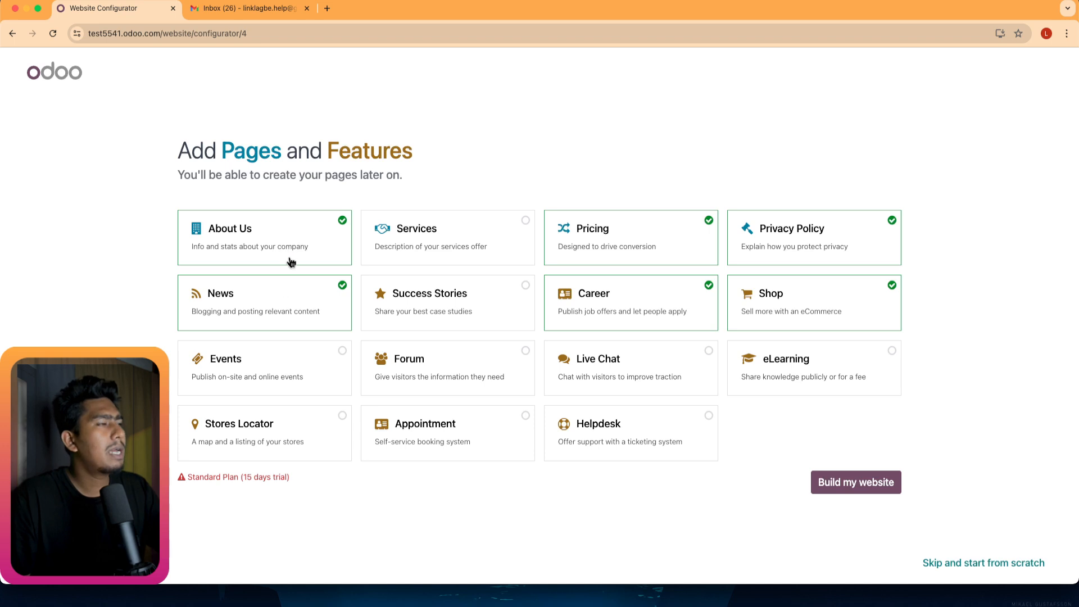
left_click(282, 309)
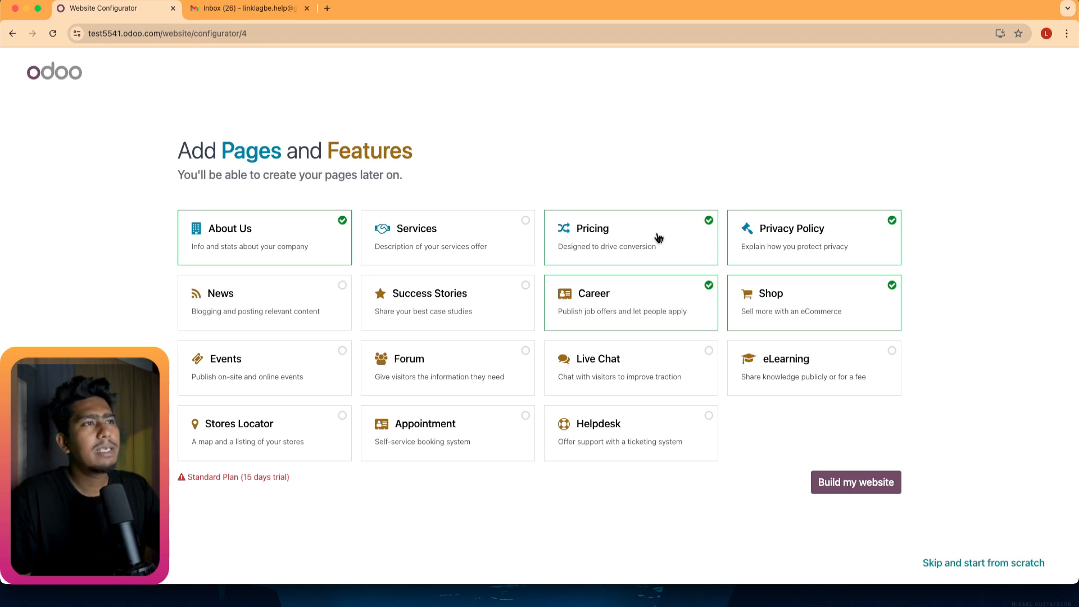
left_click(629, 298)
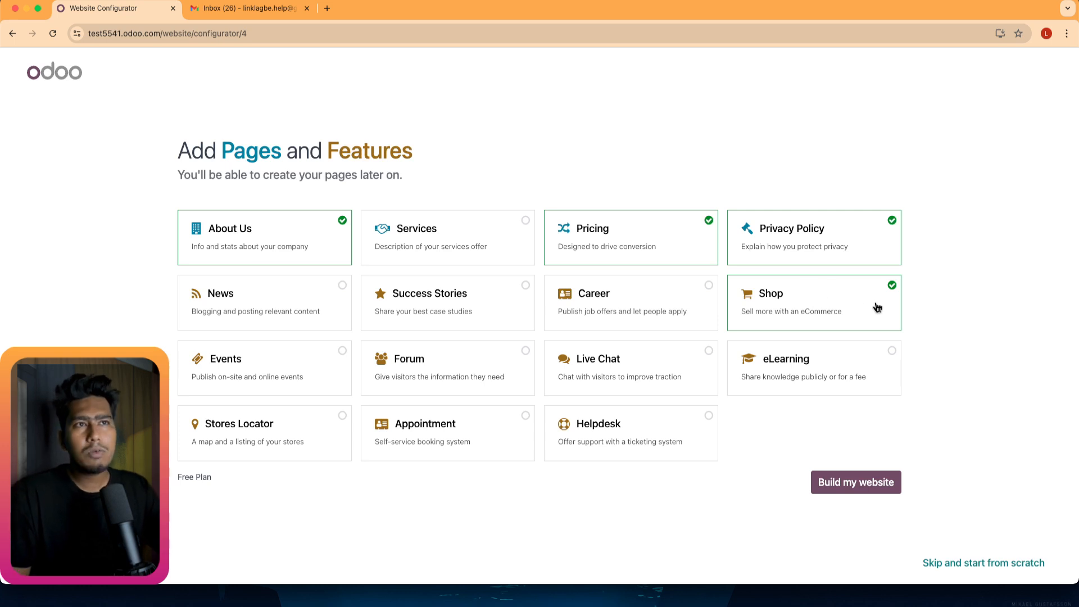
left_click(604, 247)
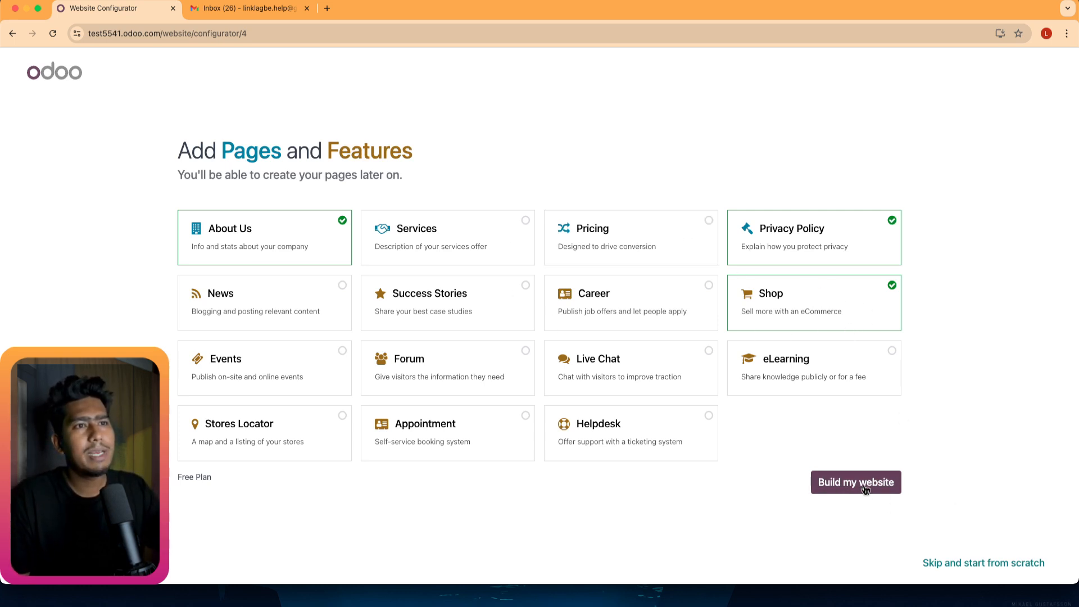
left_click(824, 481)
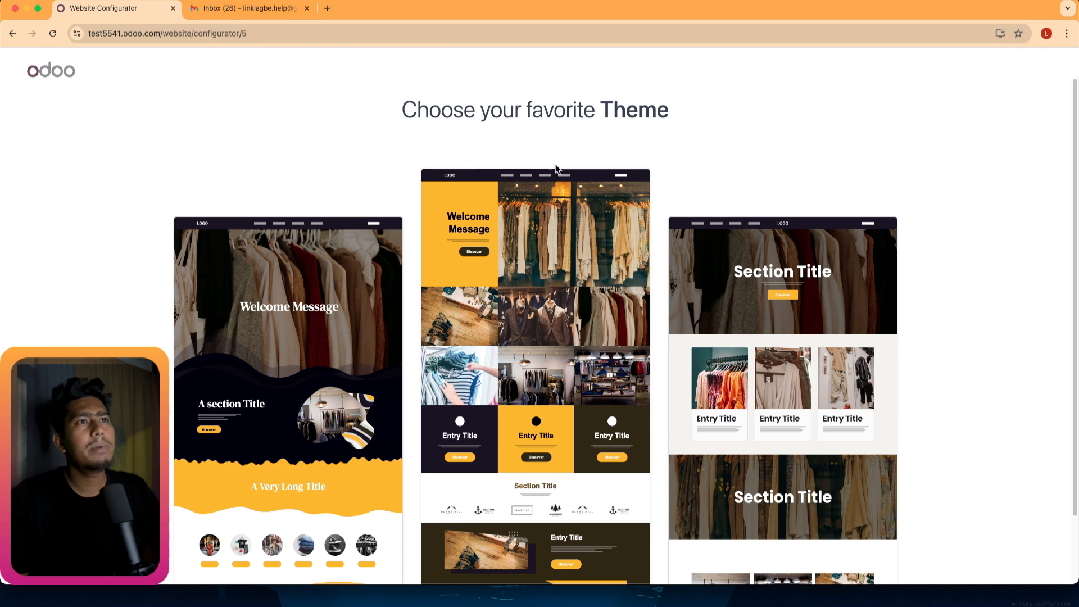
Choose the right-hand clothing theme with large Section Title banners.
scroll(562, 169, "down", 2)
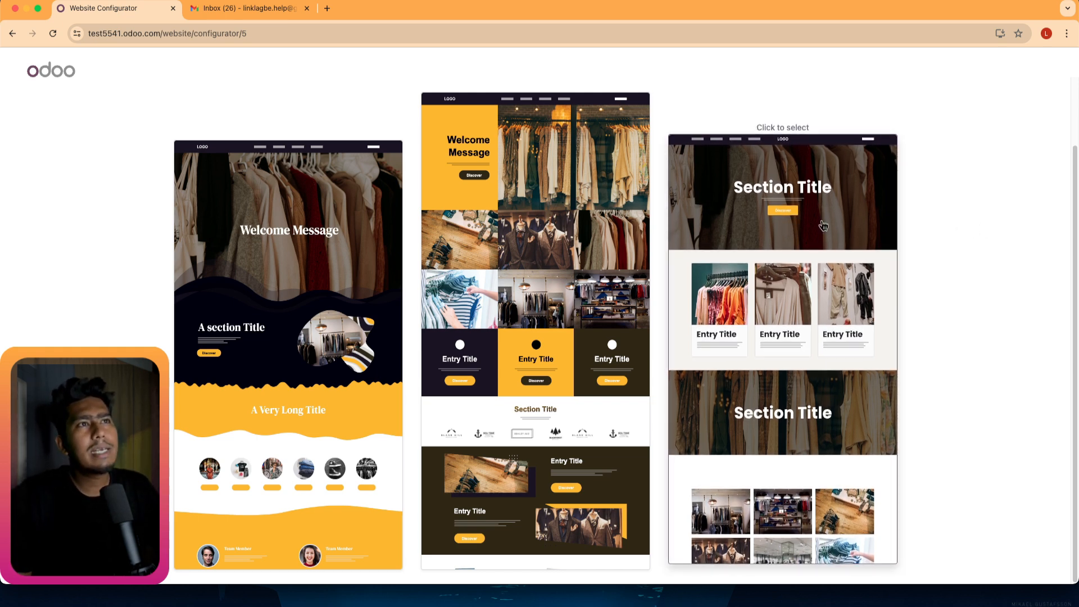
left_click(786, 166)
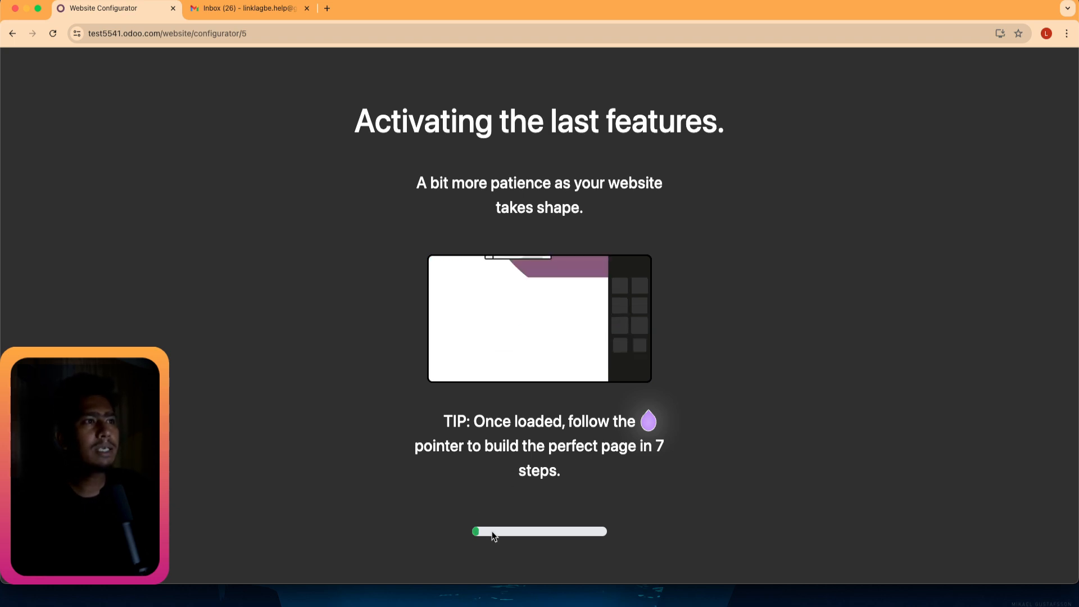
Switch to the H20 Wi-Fi network from the macOS menu bar while the site builds.
left_click(948, 1)
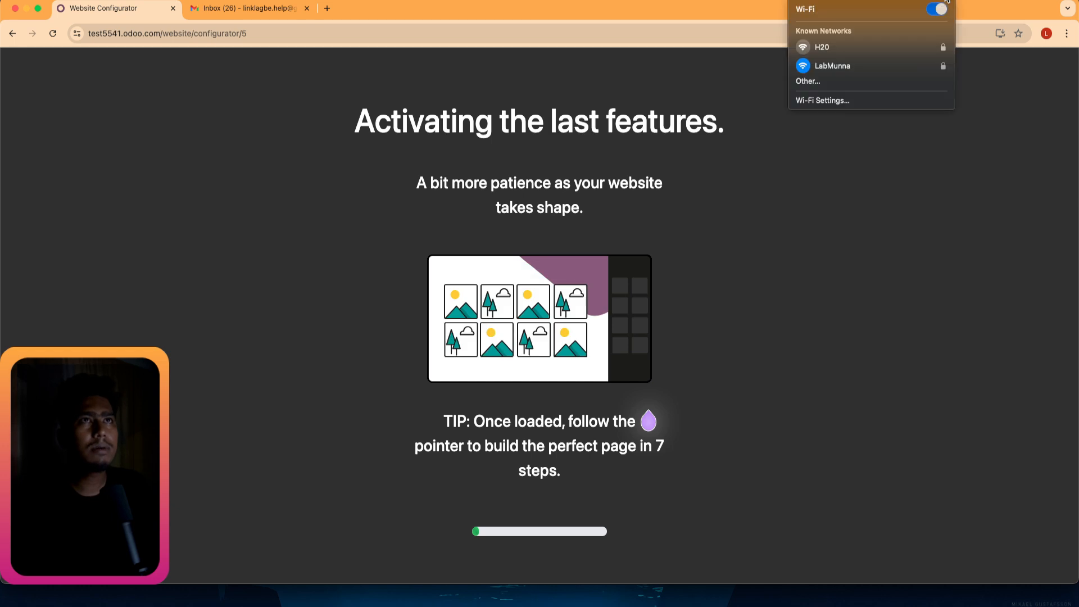
left_click(840, 45)
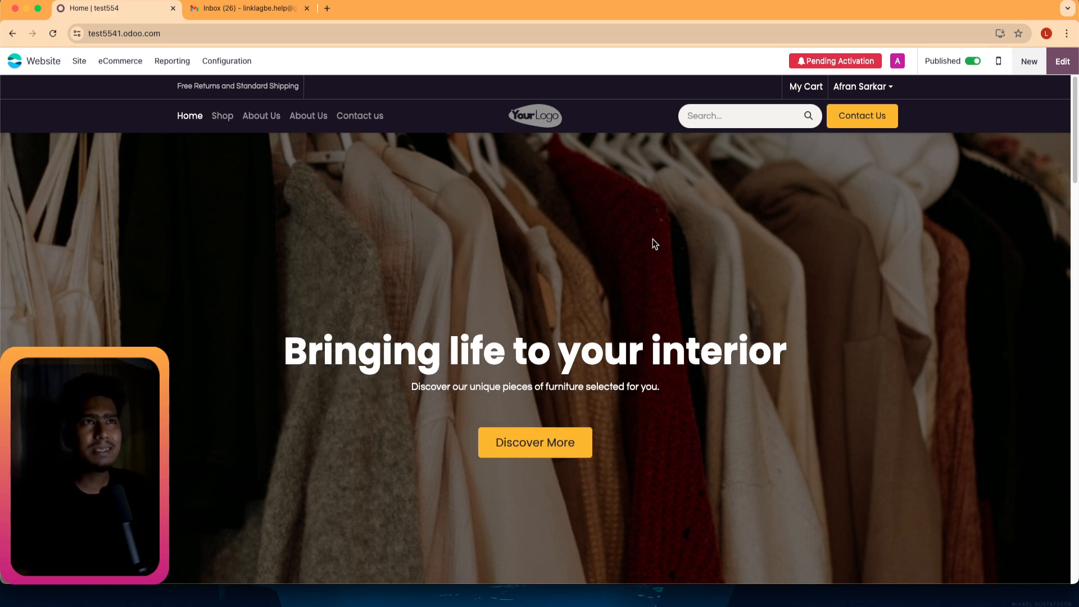
scroll(442, 244, "down", 5)
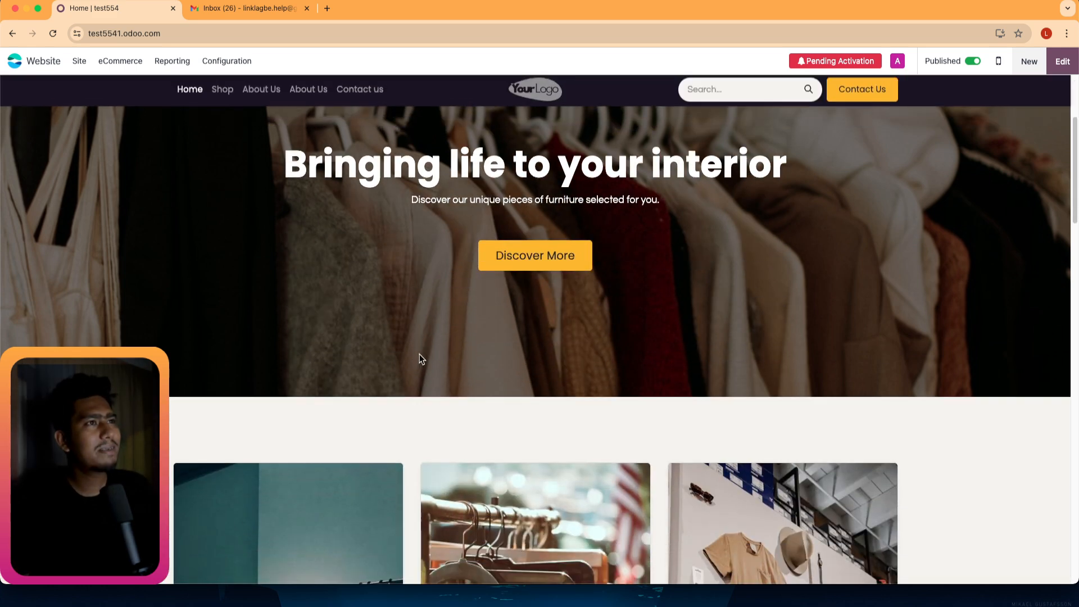
scroll(414, 360, "down", 12)
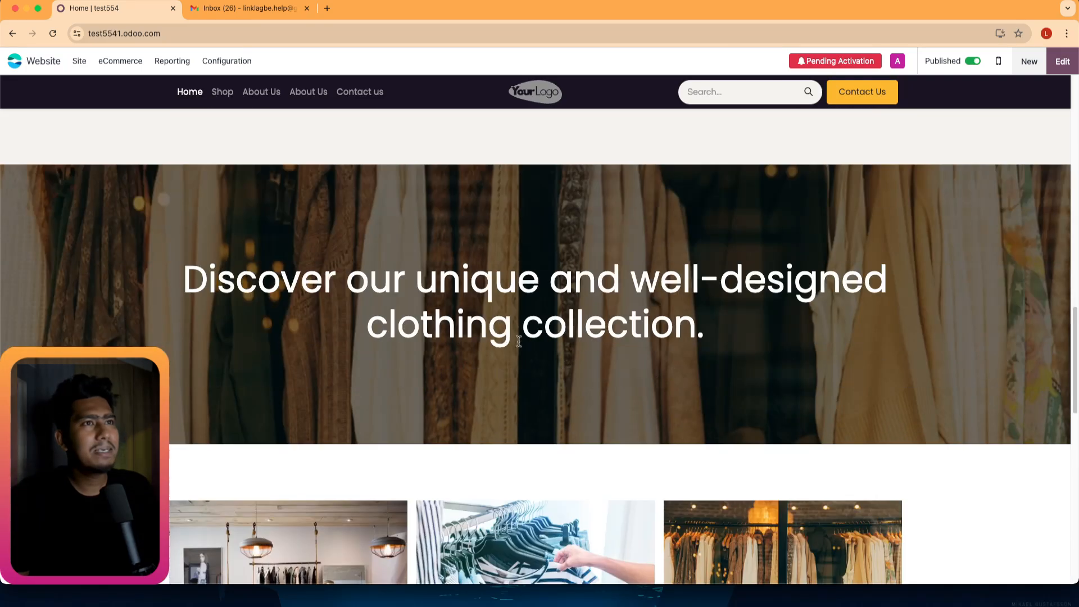
scroll(478, 372, "down", 10)
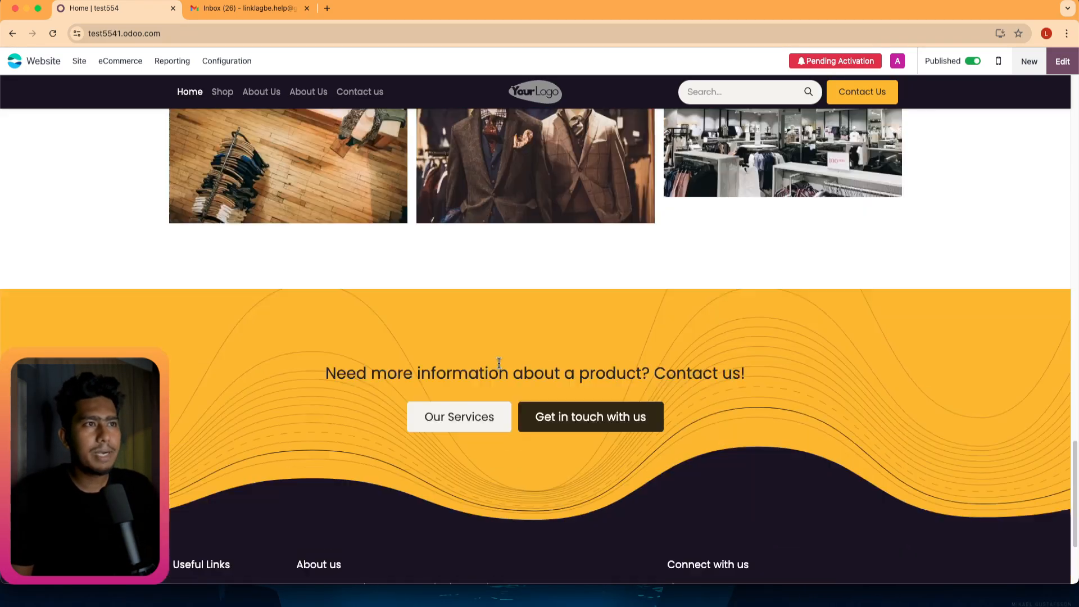
scroll(490, 366, "down", 1)
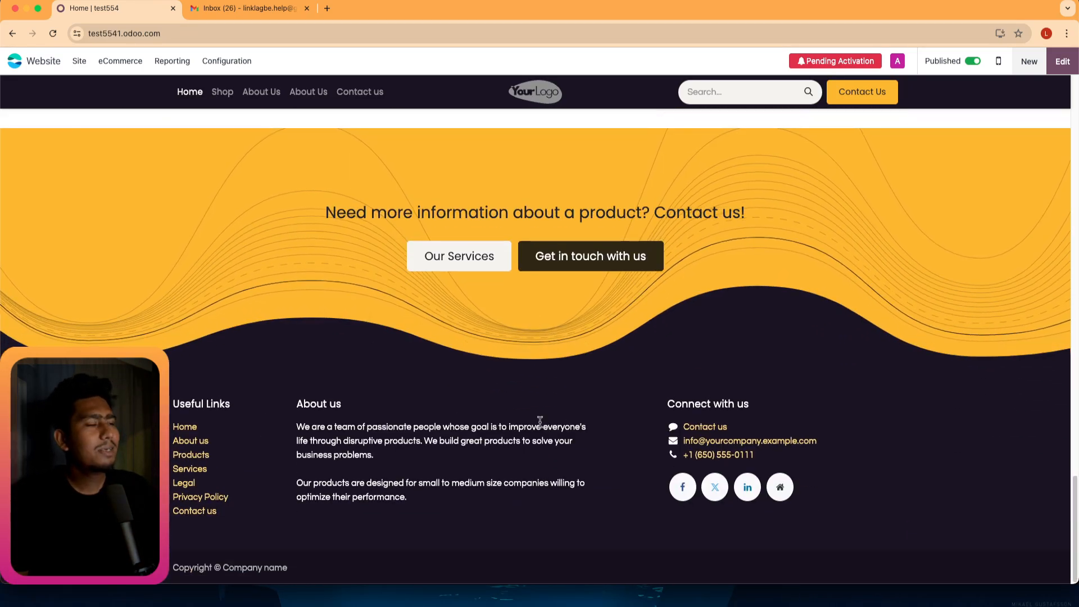
scroll(536, 436, "up", 7)
scroll(536, 436, "up", 15)
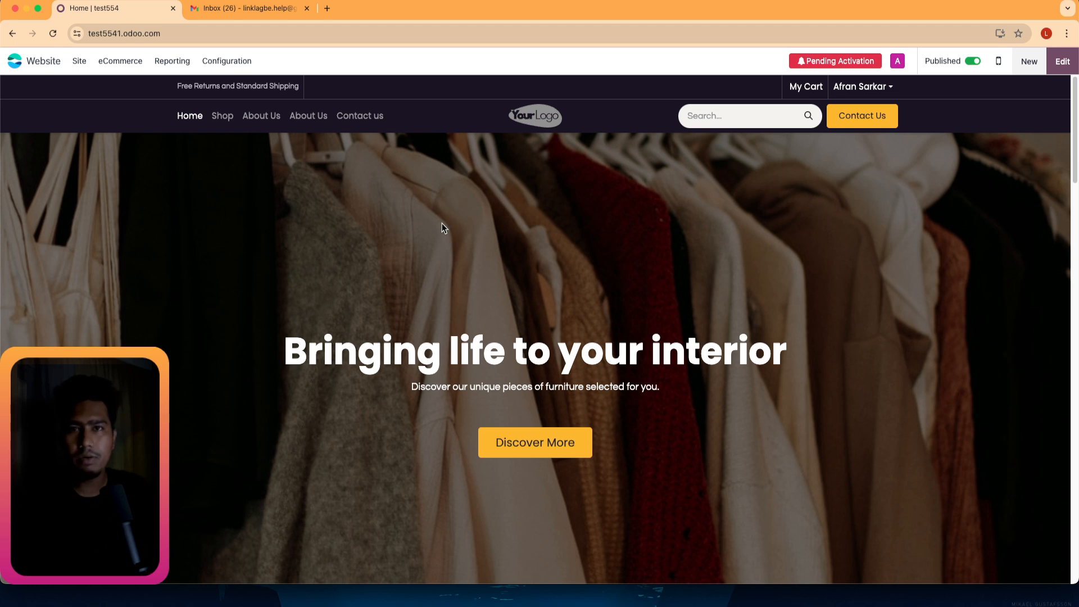
left_click(100, 35)
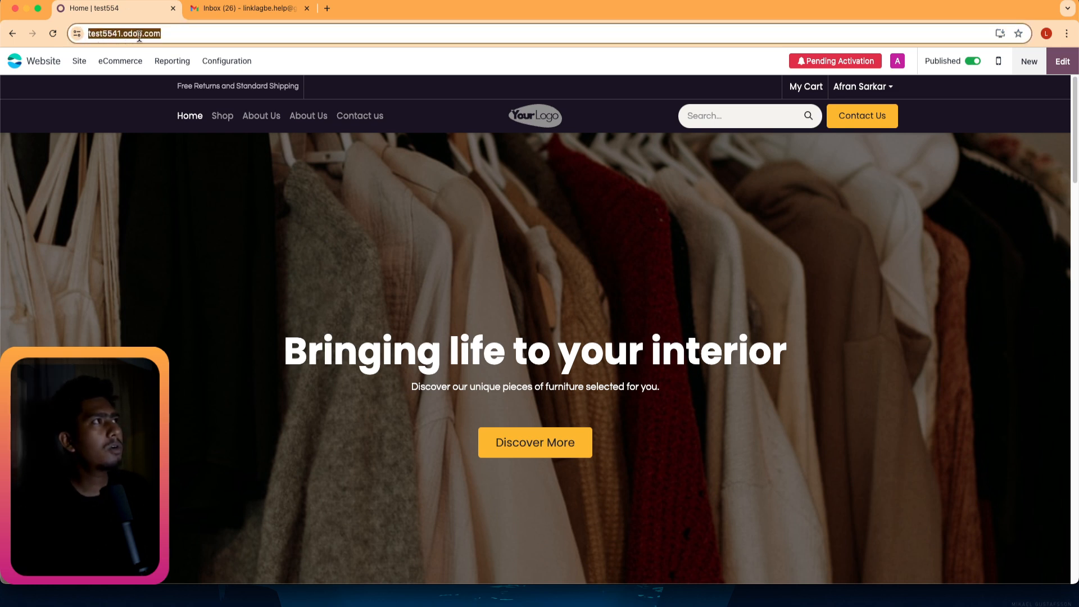
left_click(190, 32)
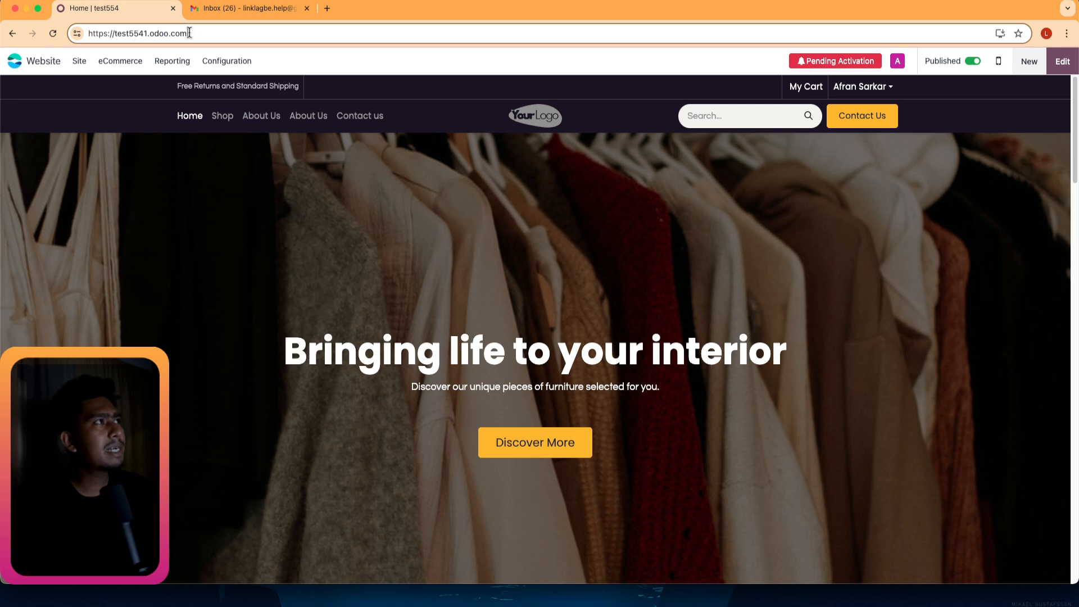
left_click_drag(200, 32, 71, 32)
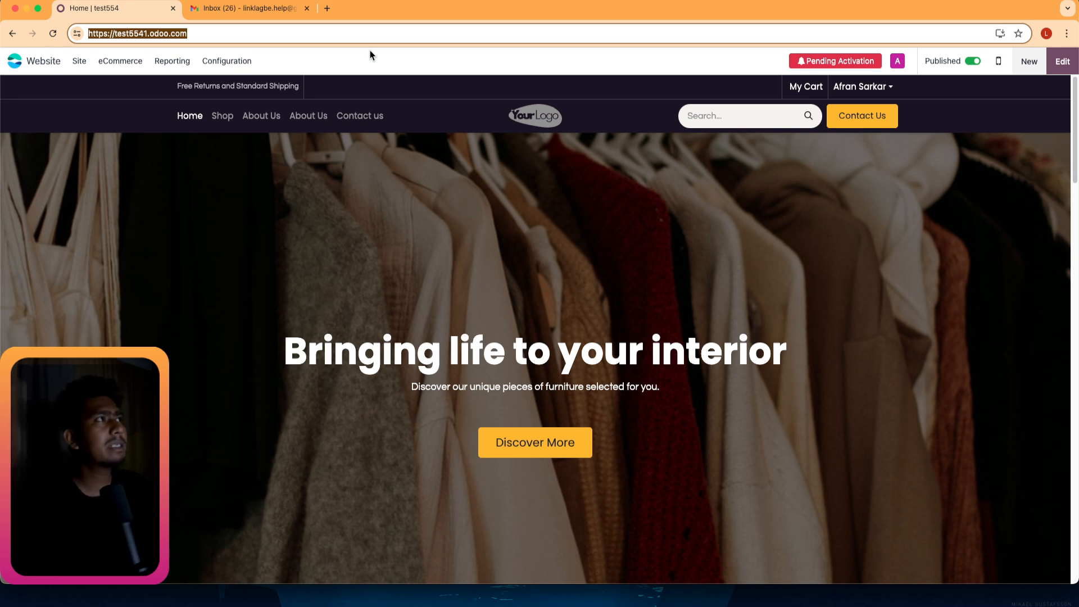
left_click(217, 31)
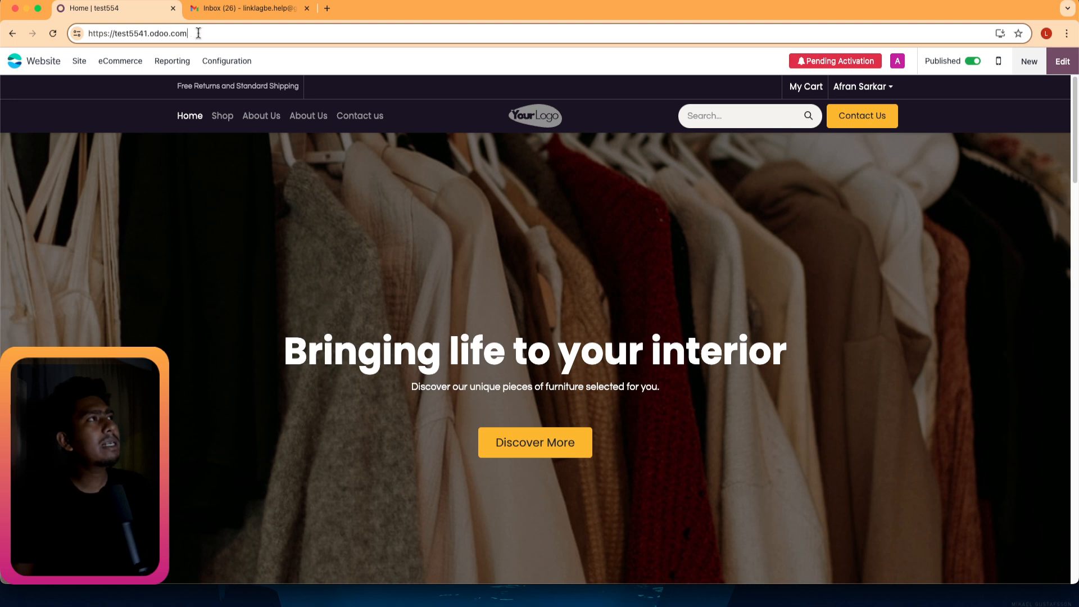
double_click(159, 33)
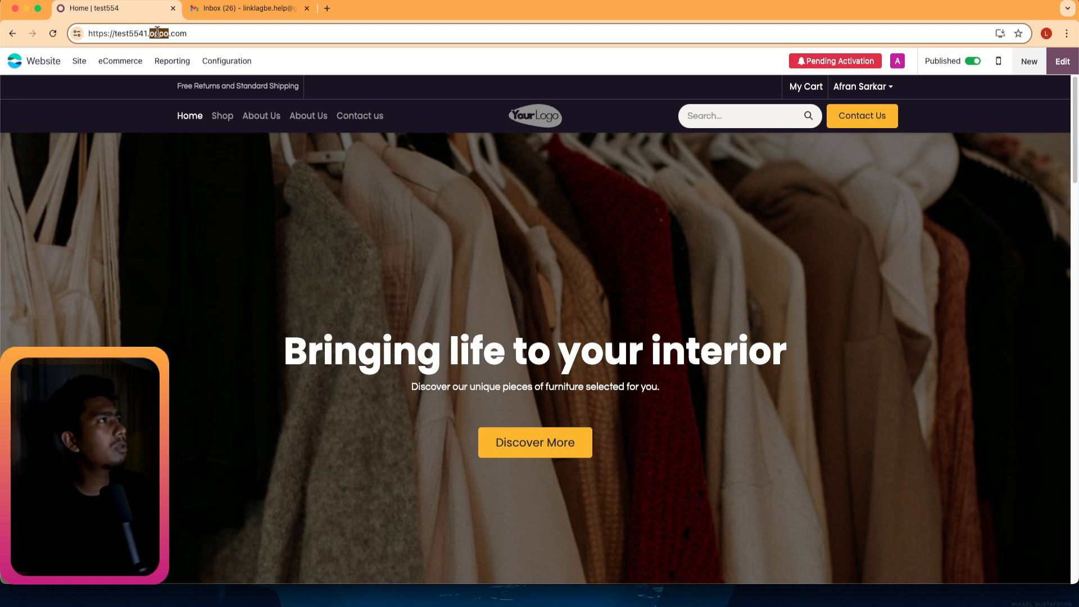
left_click(213, 35)
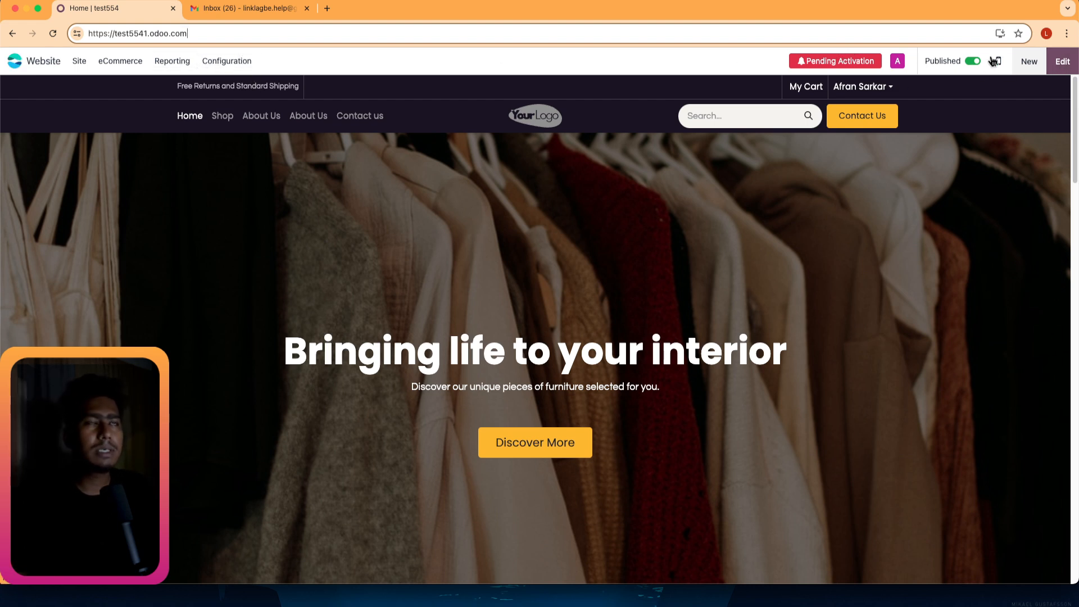
Read the 3-hour expiry notice under Pending Activation, dismiss it, and switch to the Gmail tab.
left_click(823, 67)
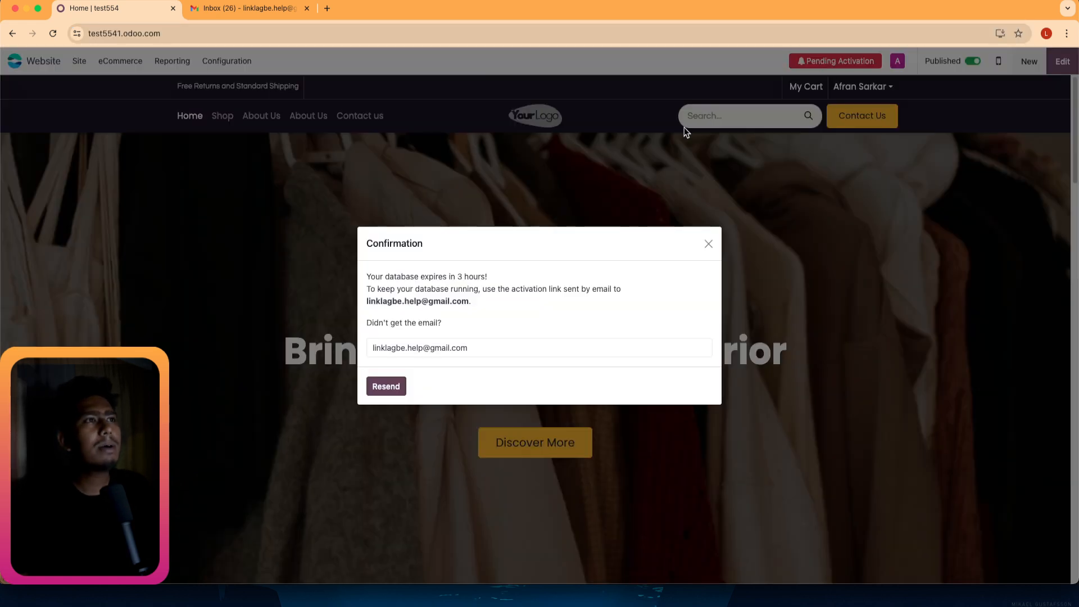
left_click(708, 244)
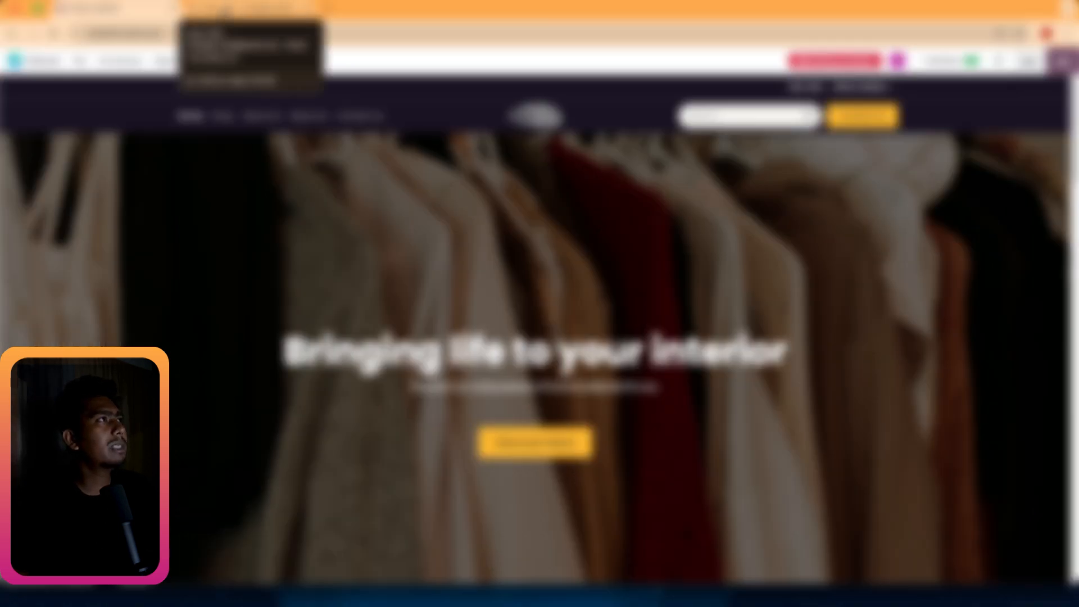
left_click(222, 13)
Open the Odoo activation email, follow its link, and autofill the saved password to activate.
left_click(298, 177)
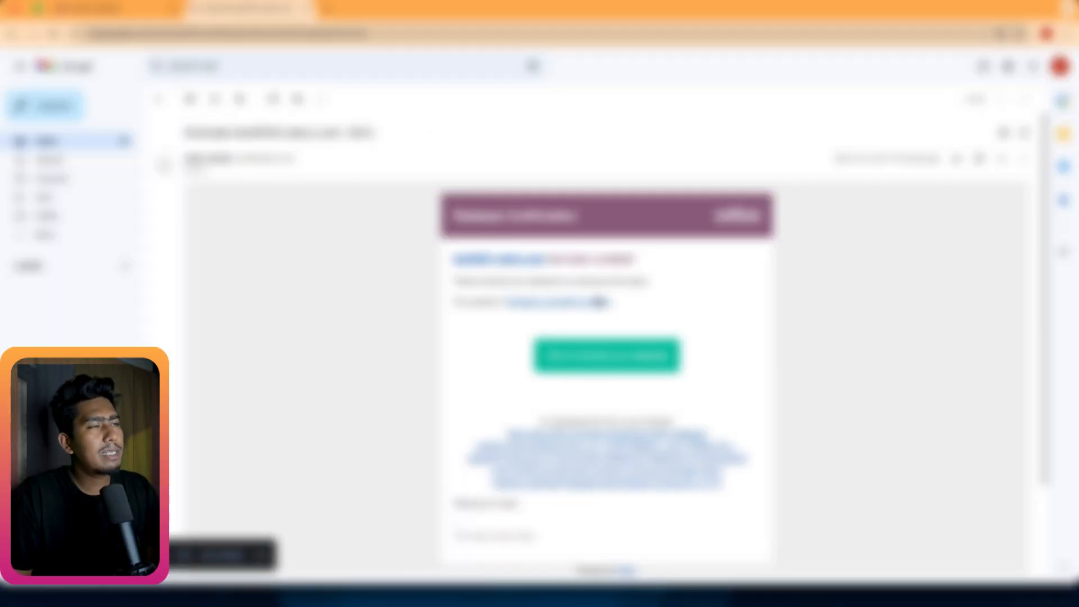
left_click(637, 364)
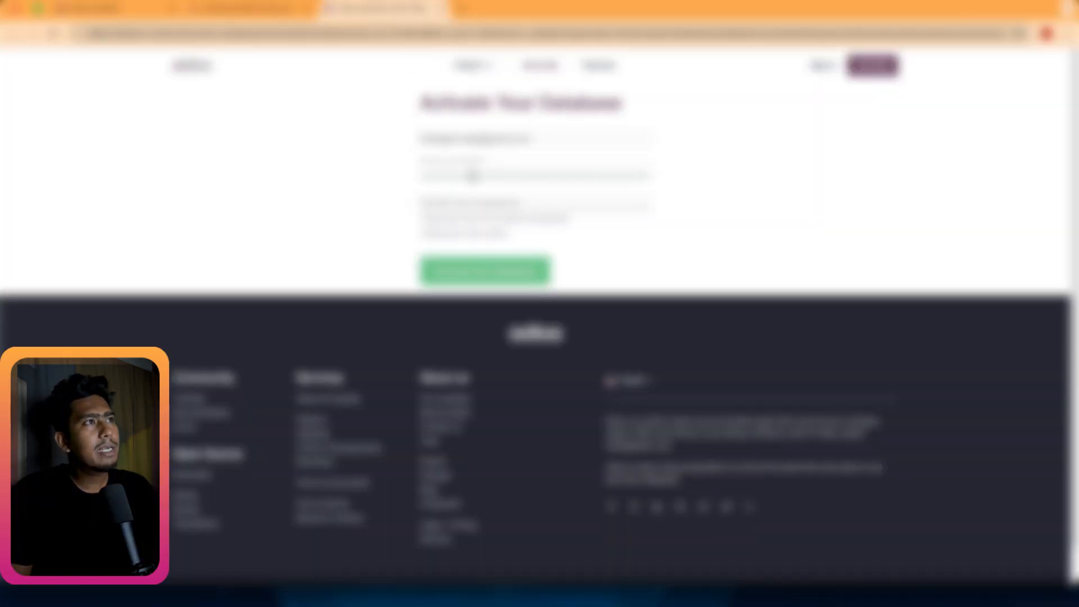
left_click(454, 169)
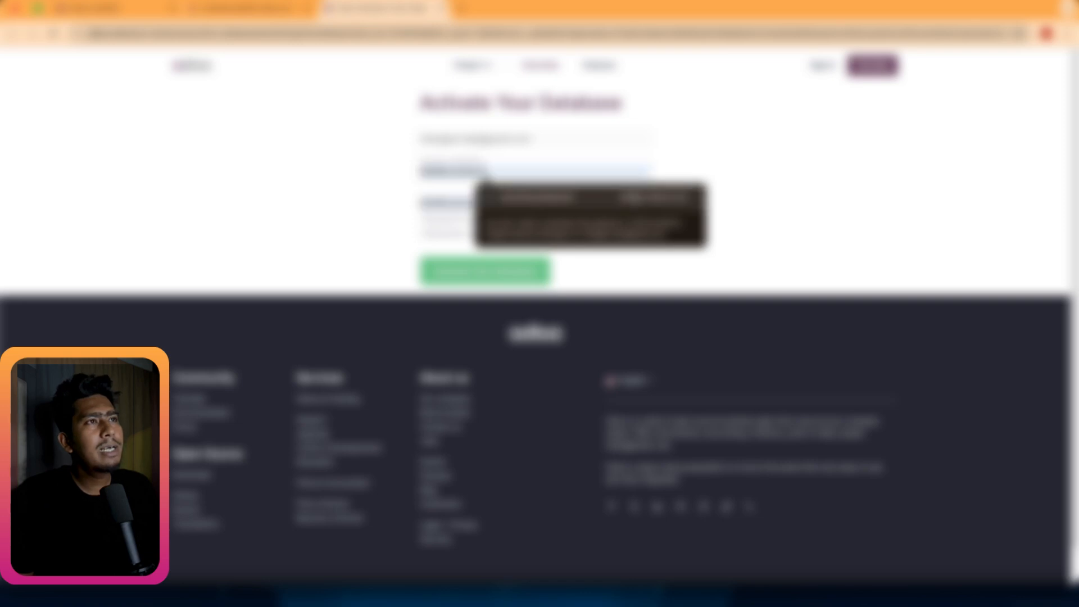
left_click(627, 200)
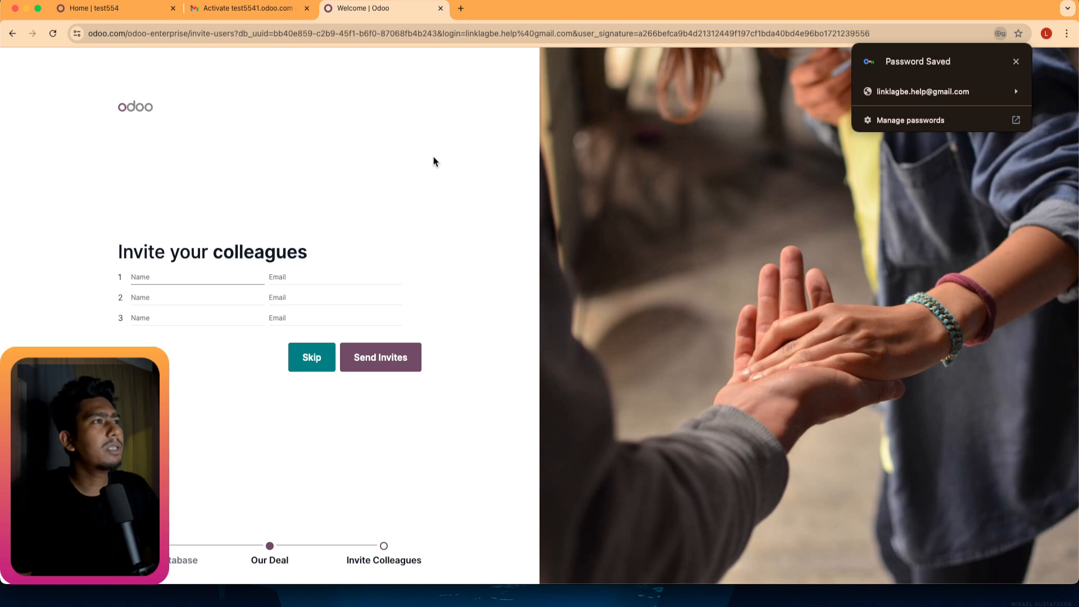
Skip inviting colleagues, go to test5541.odoo.com, and close the old site and Gmail tabs.
left_click(298, 357)
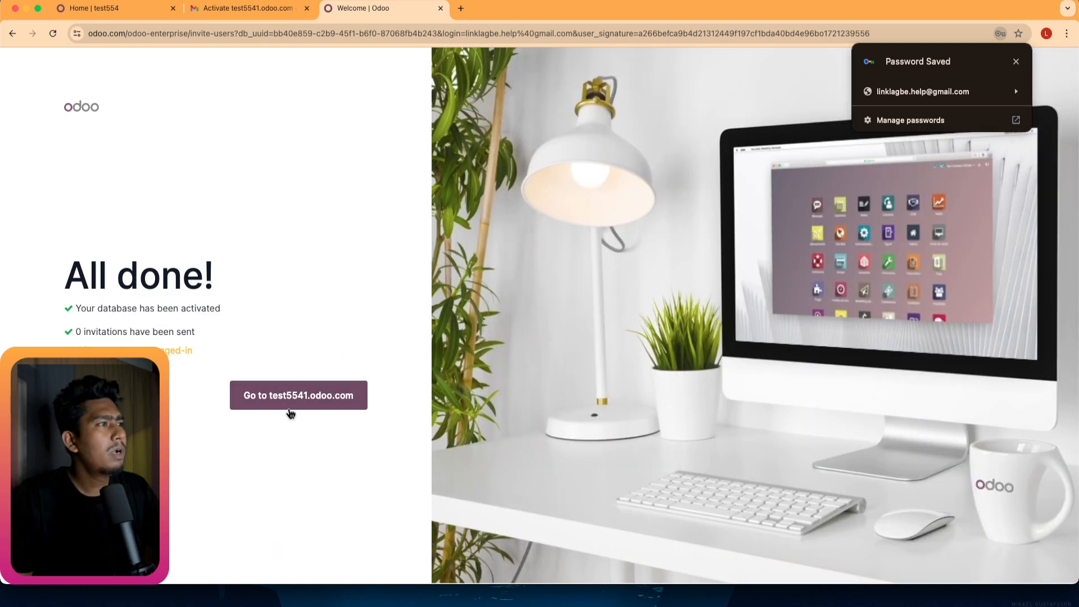
left_click(290, 407)
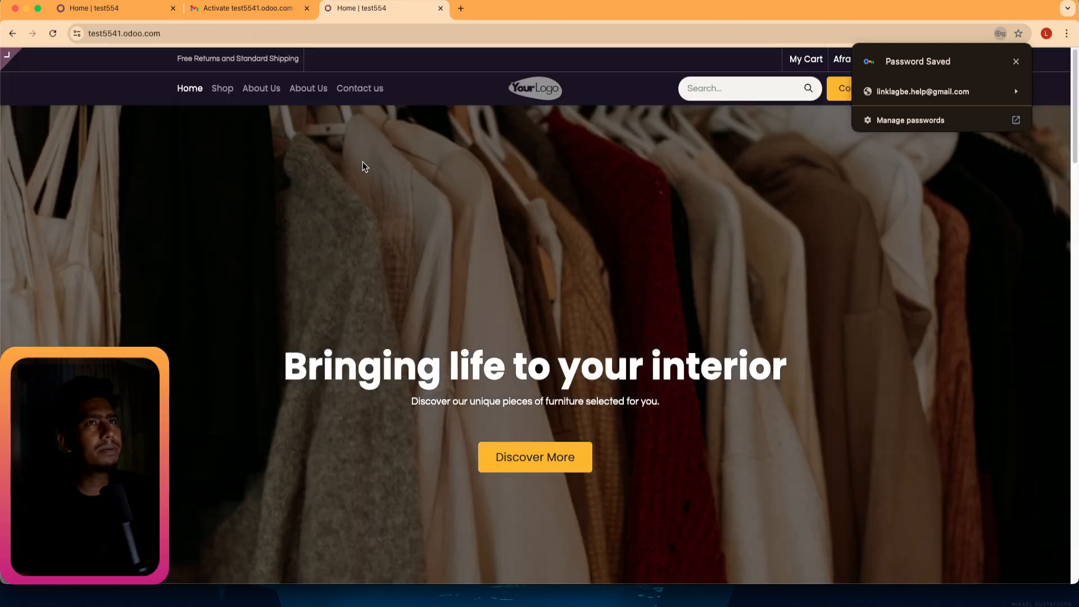
left_click(169, 14)
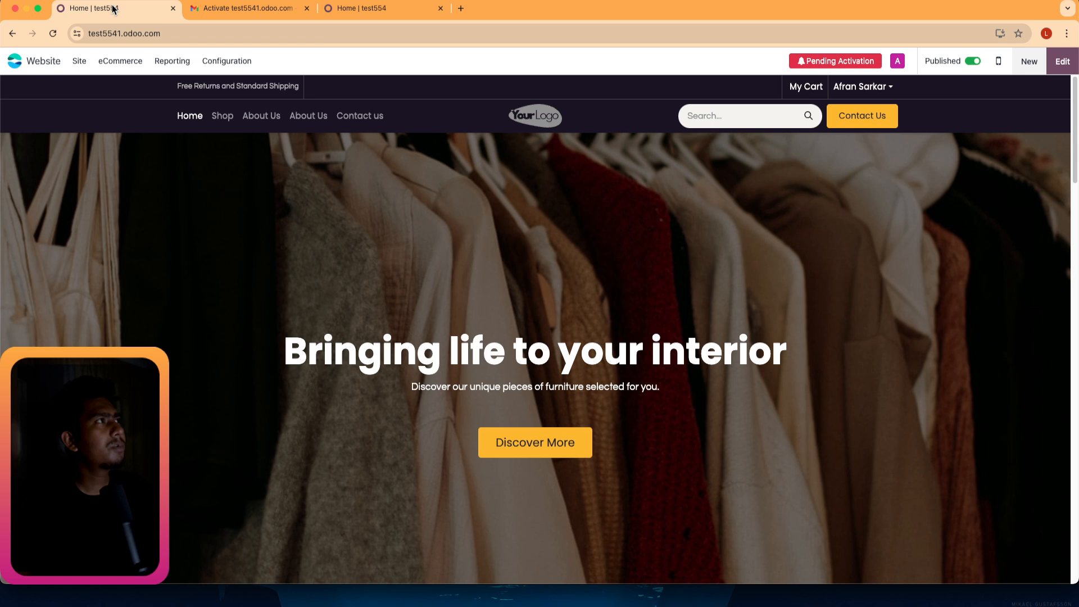
left_click(173, 8)
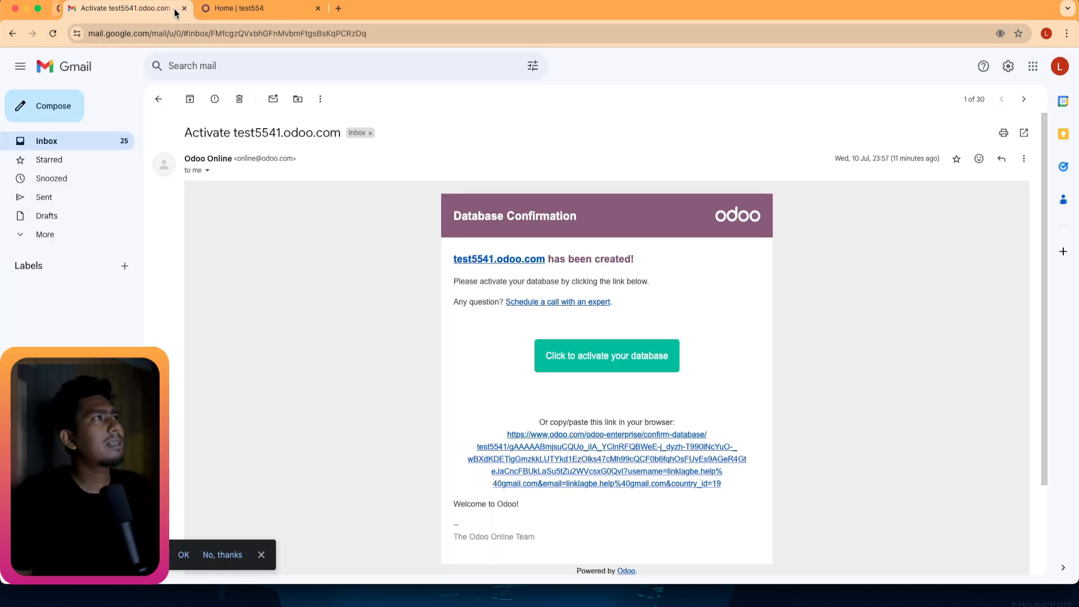
left_click(173, 8)
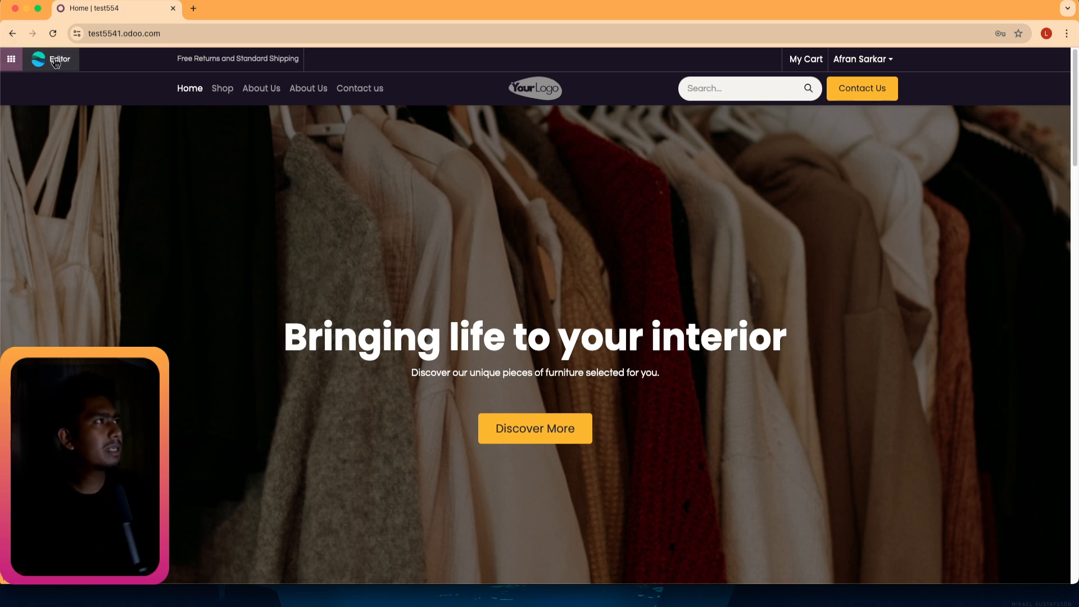
Open the test5541.odoo.com homepage in the Website editor backend.
left_click(55, 61)
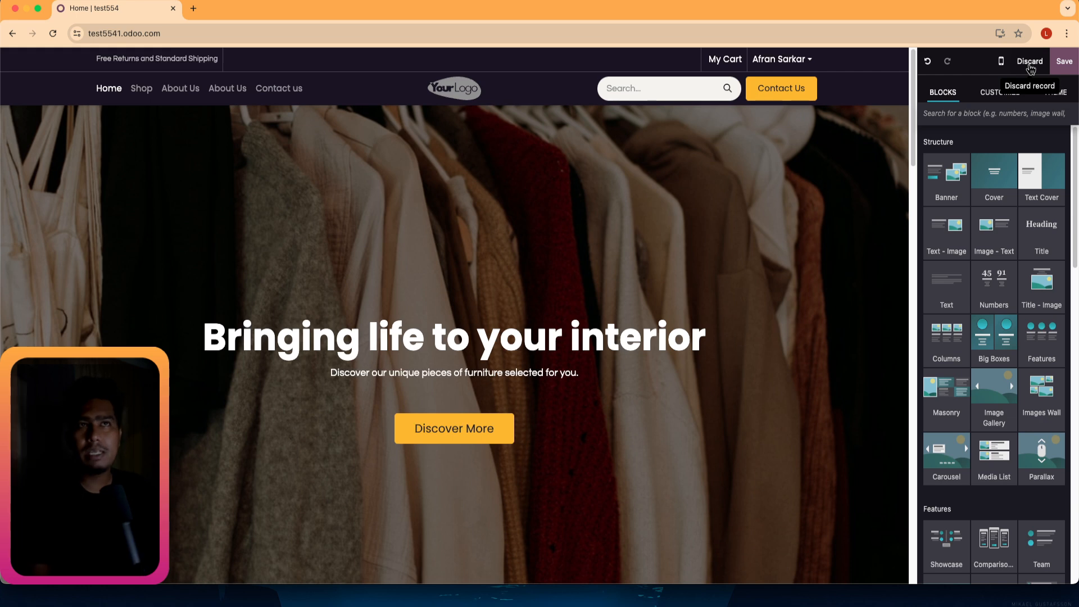
Preview the homepage and its cover section in mobile layout, then return to desktop view.
left_click(1001, 63)
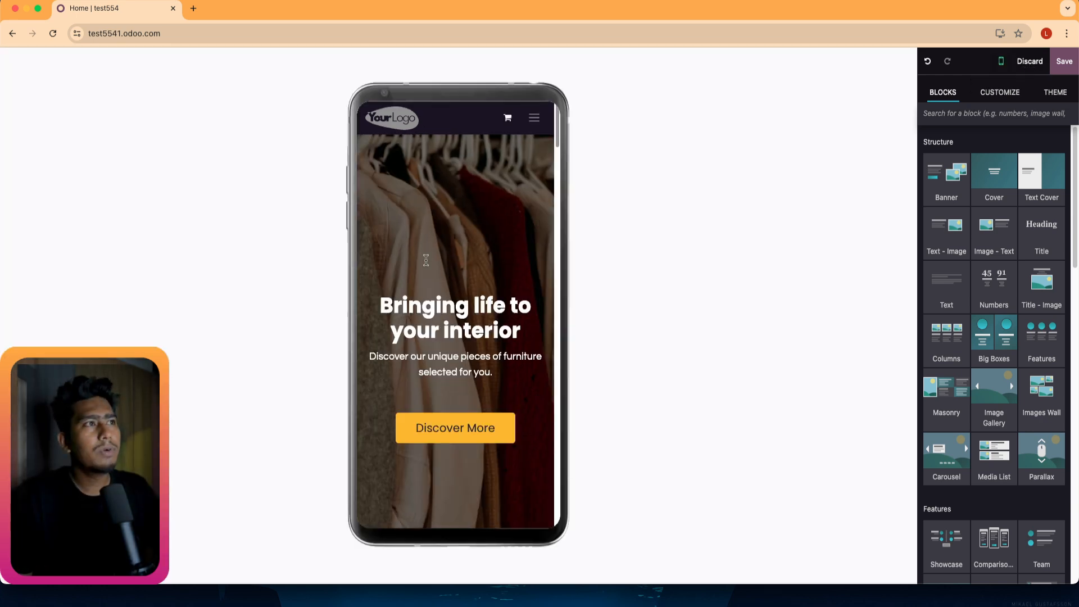
left_click(513, 208)
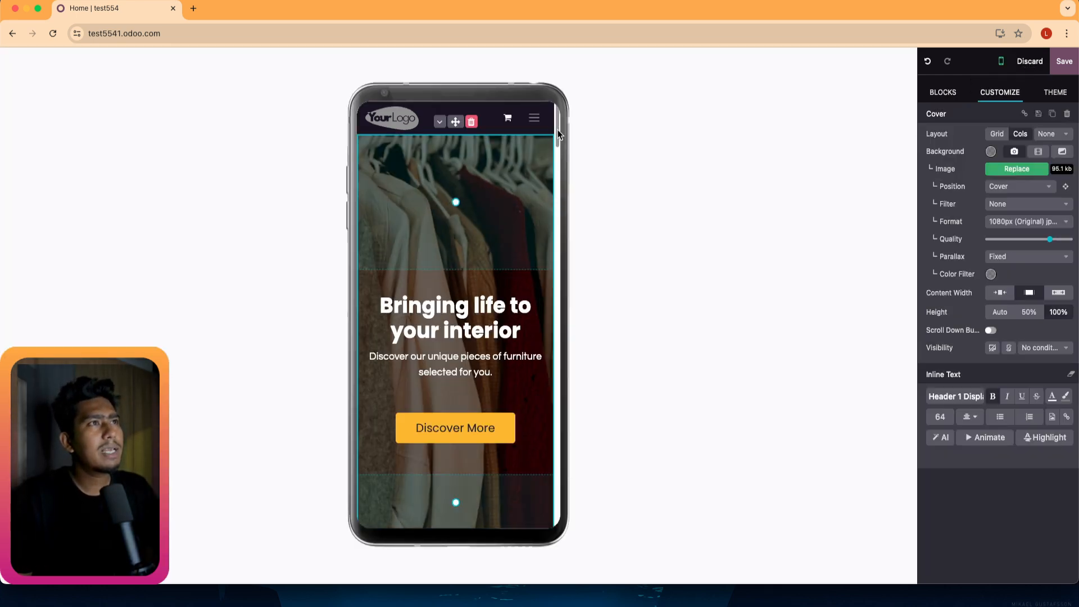
mouse_move(557, 129)
left_mouse_down()
mouse_move(548, 314)
mouse_move(551, 118)
left_mouse_up()
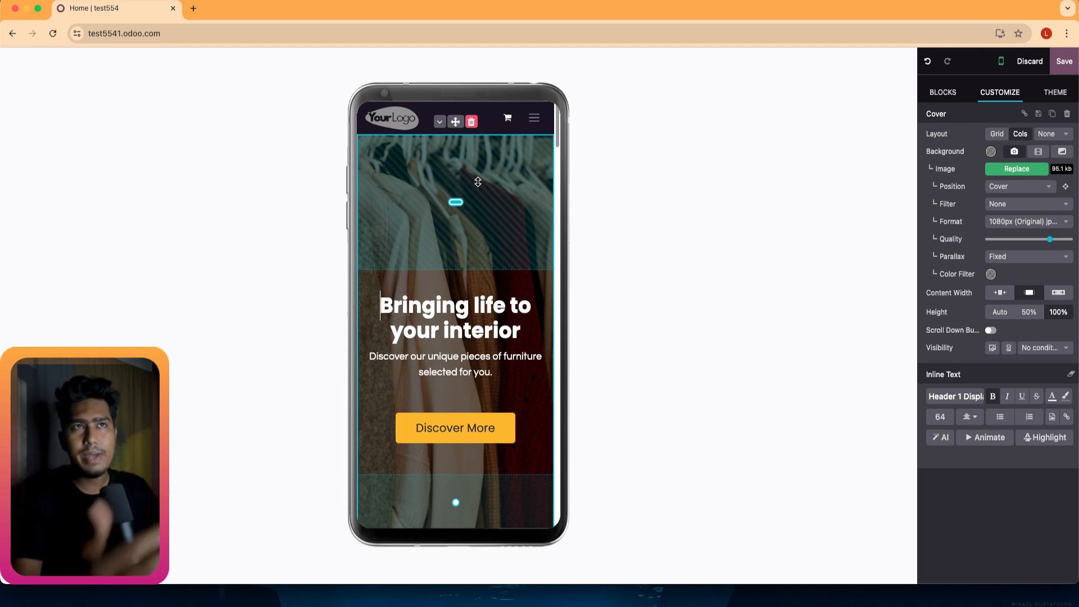
left_click(1000, 61)
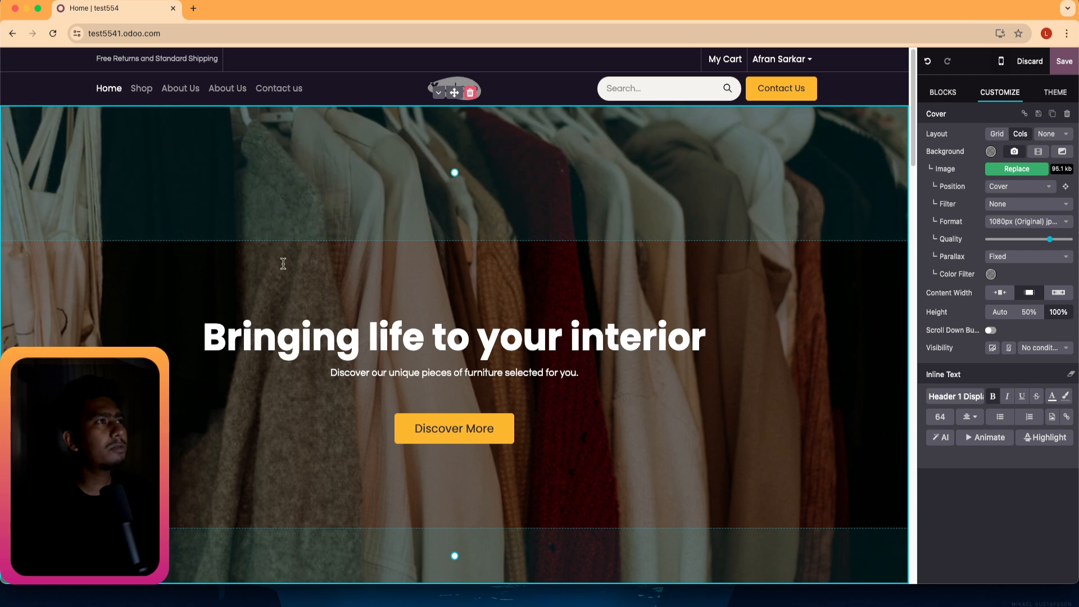
Review the THEME settings: colours, layout, 16 px Questrial paragraphs, 62 px Poppins headings, buttons, inputs.
left_click(337, 65)
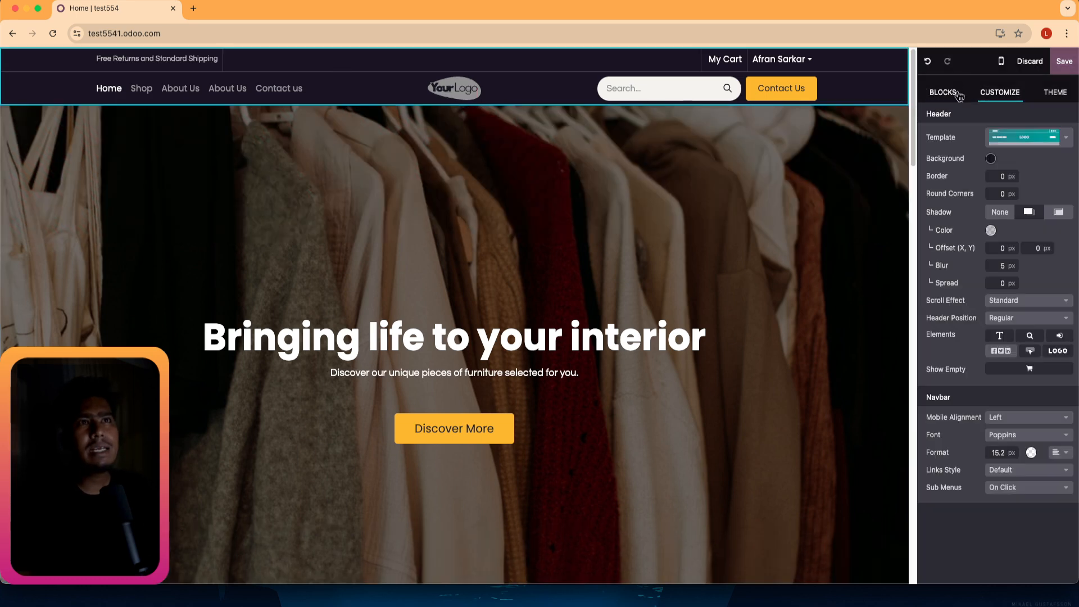
left_click(948, 97)
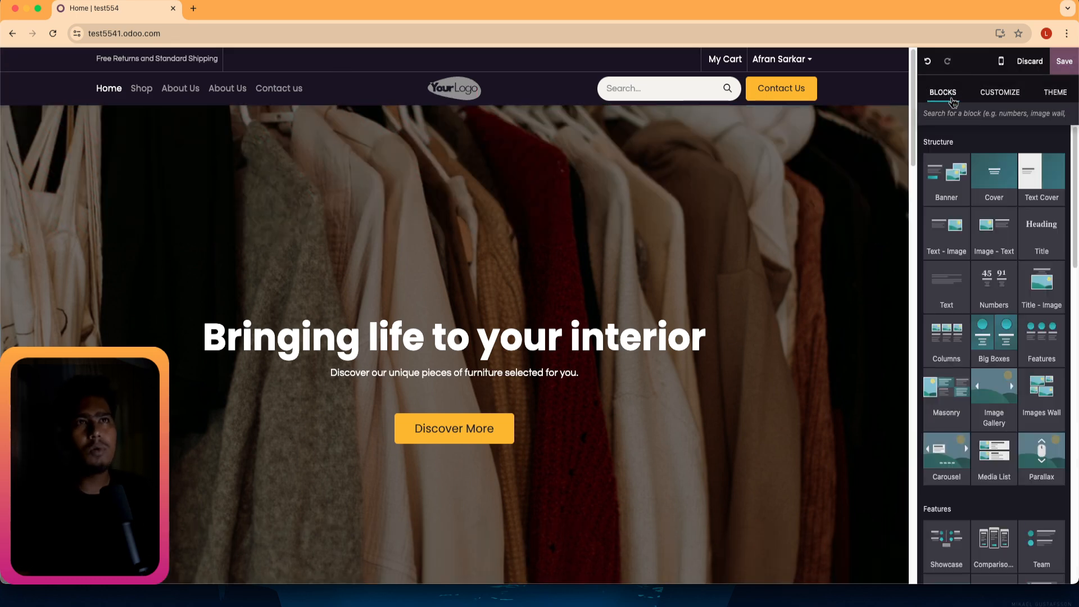
left_click(1008, 96)
left_click(1055, 93)
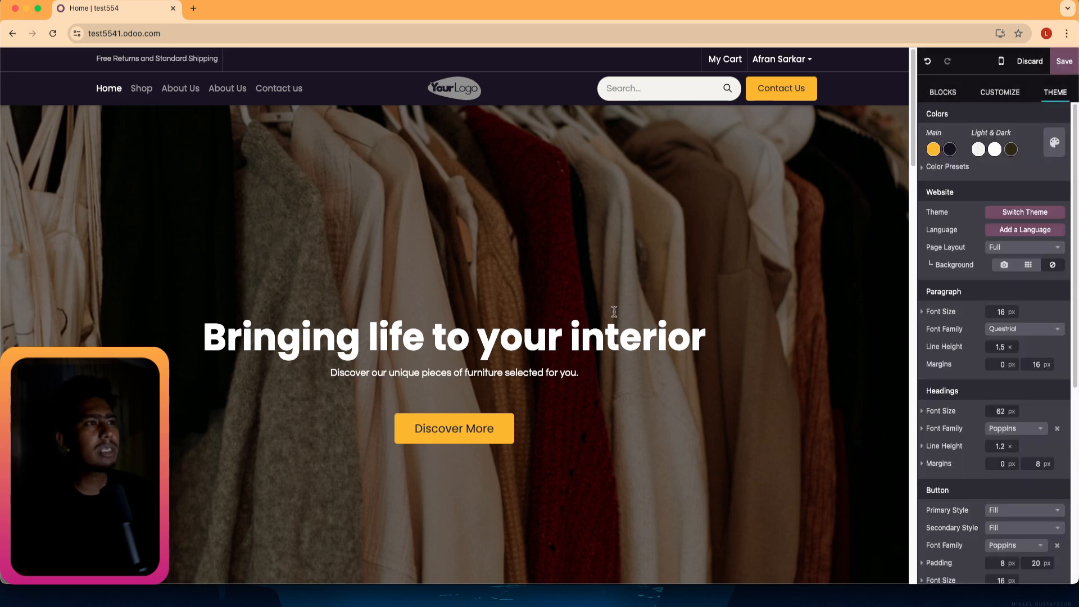
scroll(598, 321, "down", 5)
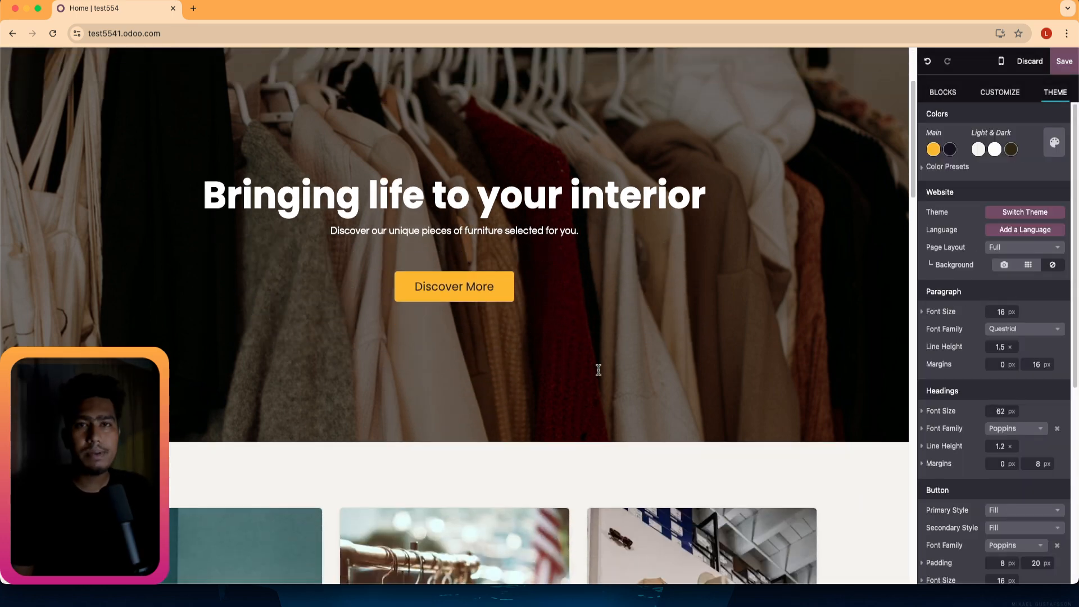
scroll(591, 367, "down", 5)
scroll(591, 366, "up", 7)
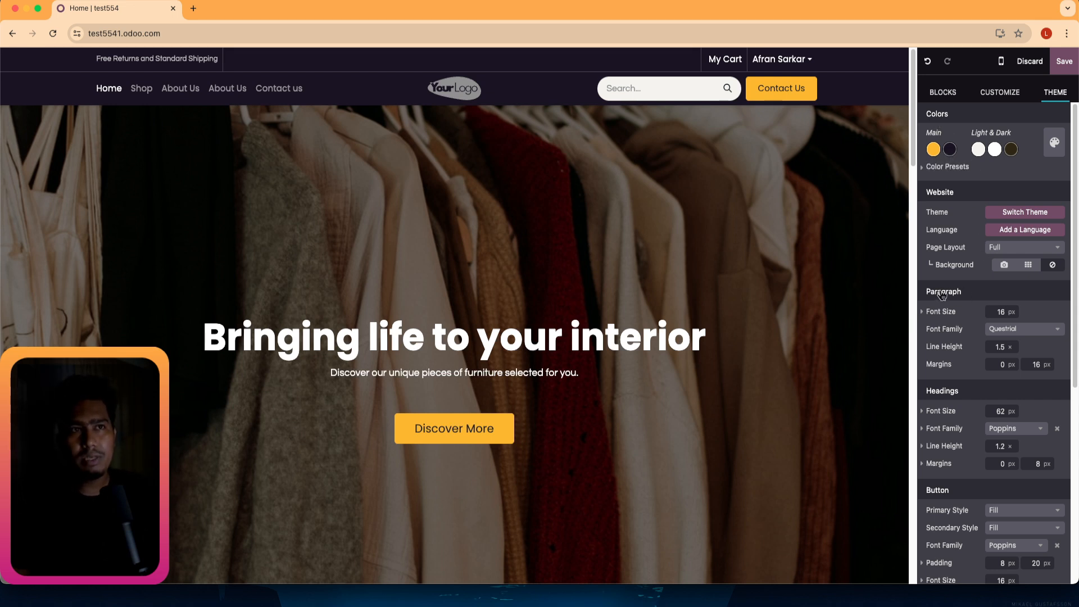
scroll(950, 421, "down", 2)
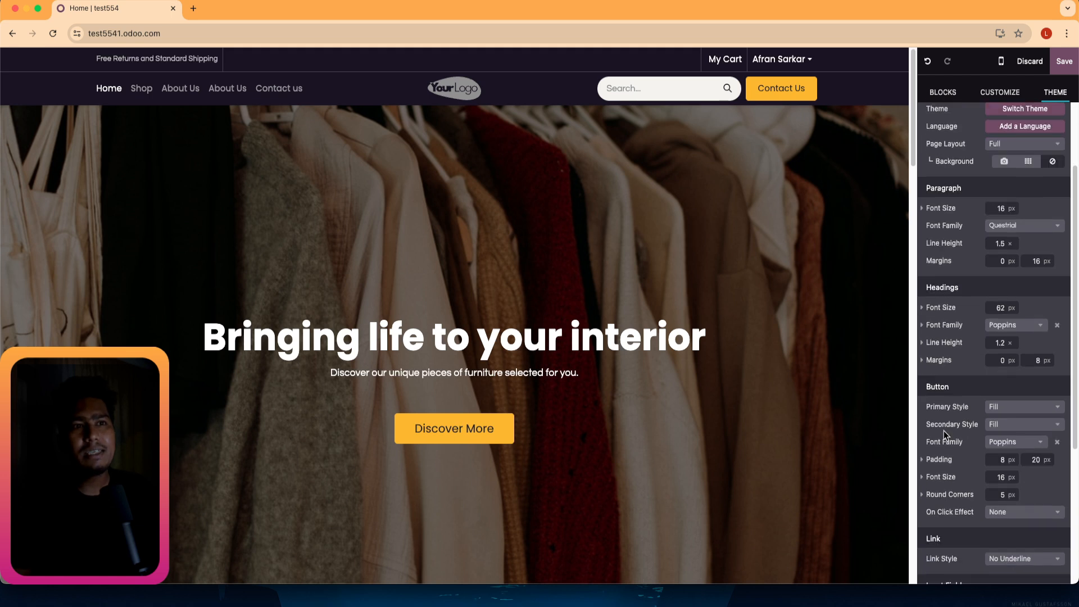
scroll(961, 399, "down", 3)
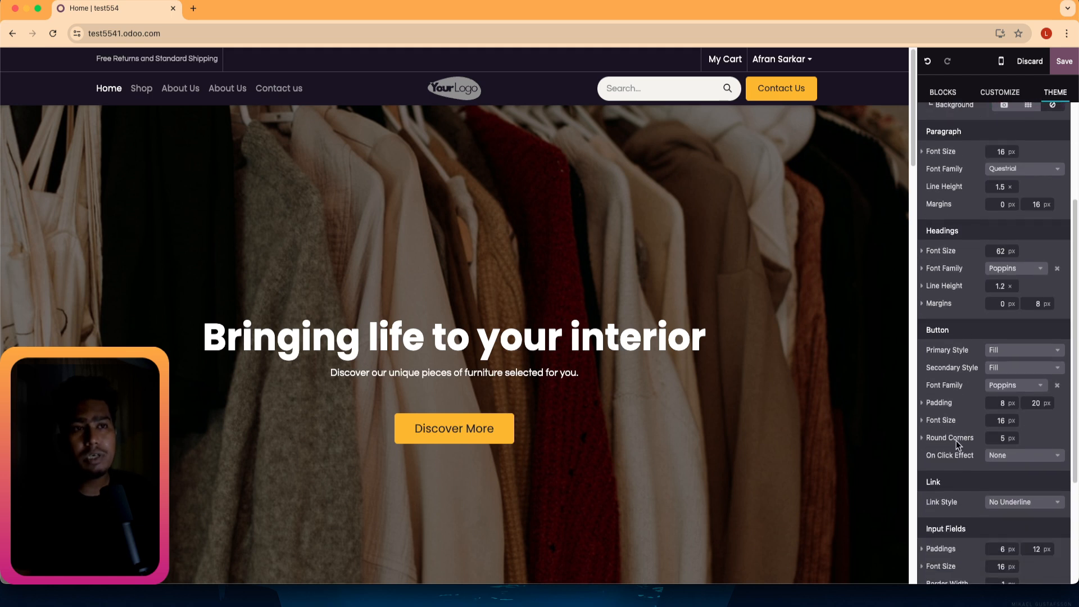
scroll(964, 393, "down", 1)
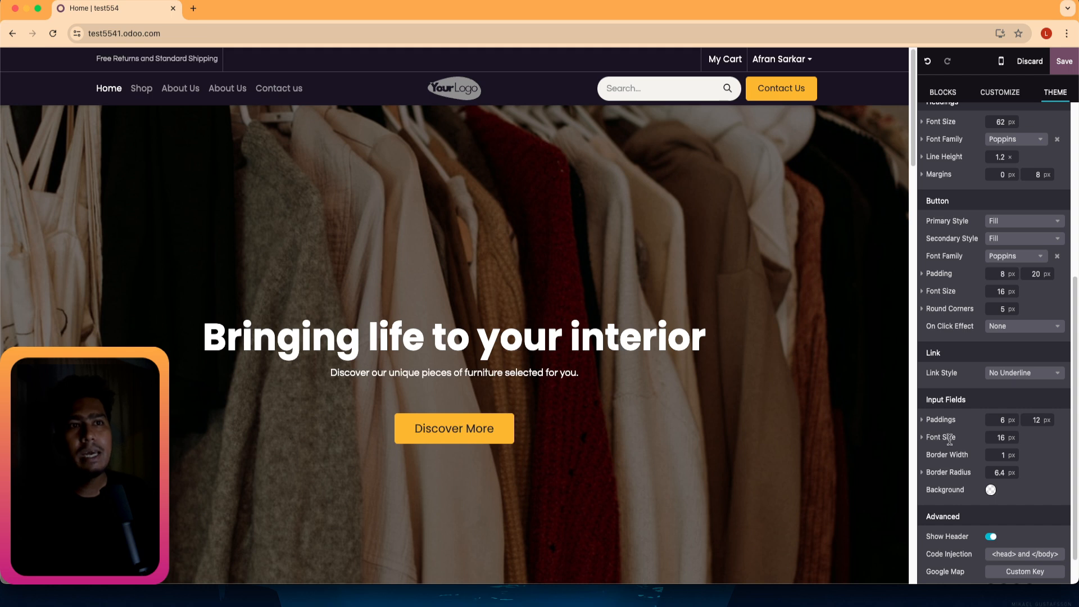
scroll(950, 438, "down", 2)
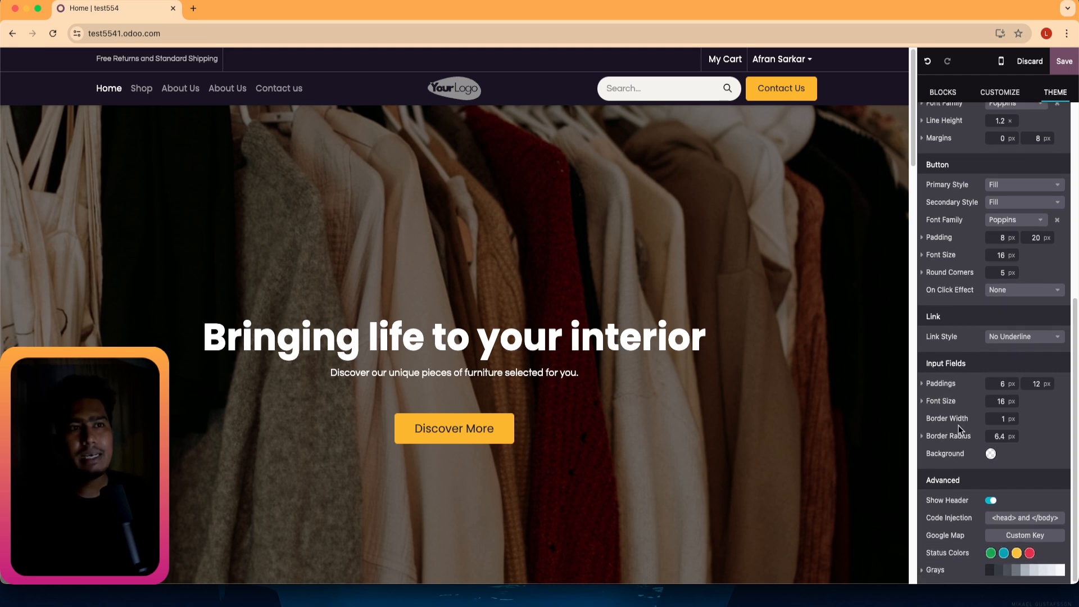
scroll(955, 495, "up", 9)
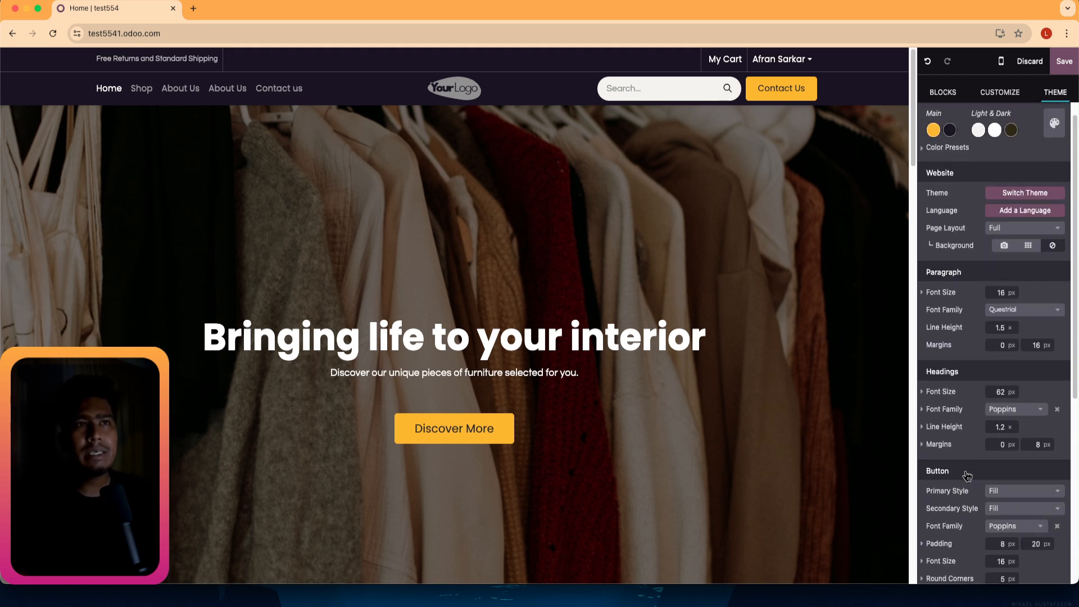
scroll(966, 427, "up", 1)
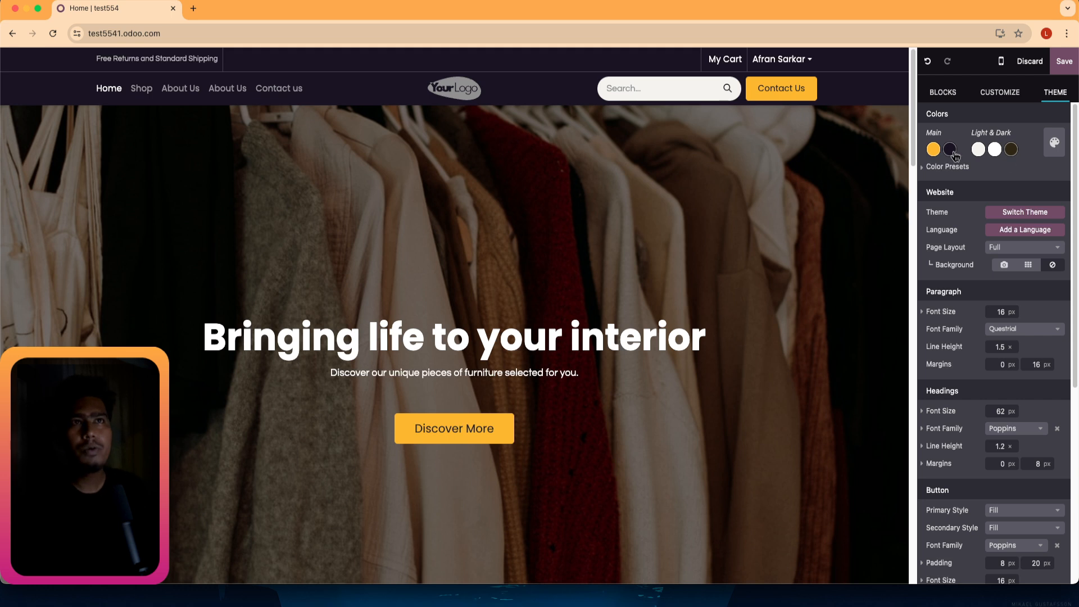
In CUSTOMIZE, switch the three-card row to Grid layout and back to Cols.
left_click(983, 94)
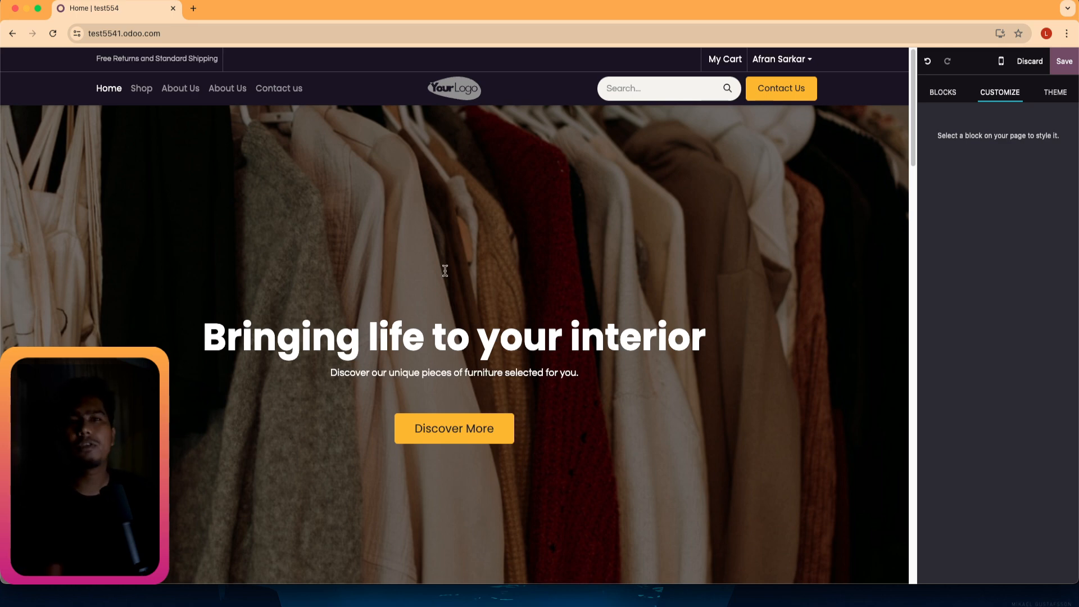
scroll(397, 352, "down", 10)
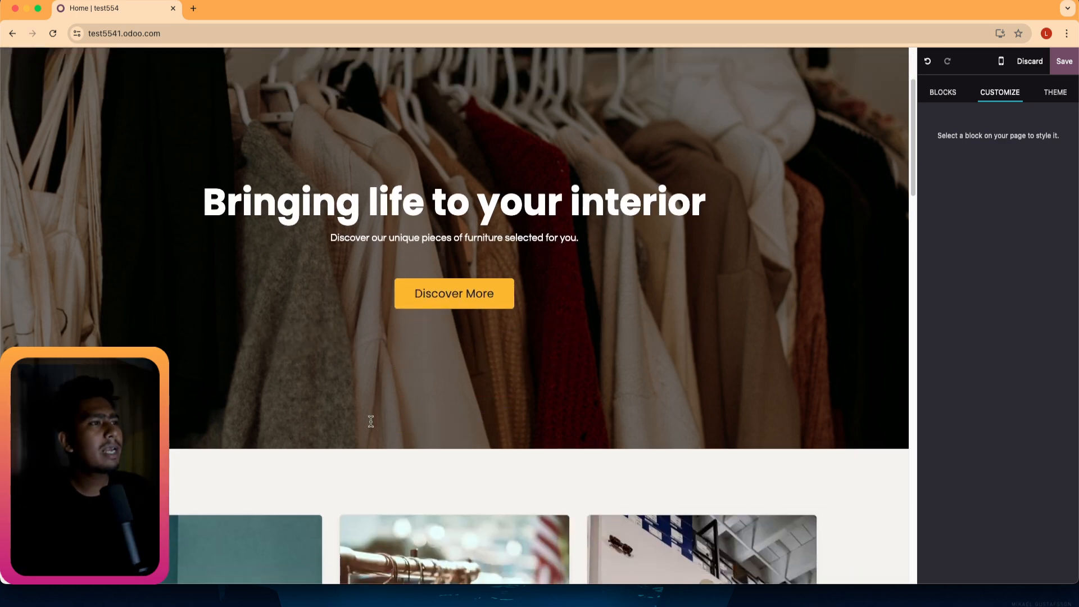
scroll(360, 390, "up", 3)
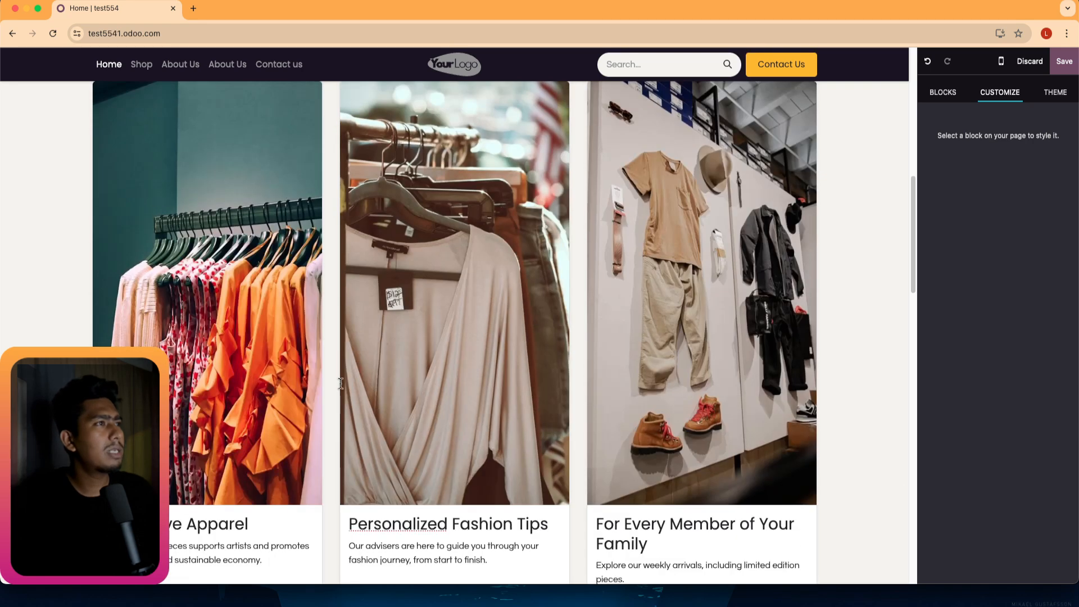
scroll(199, 254, "up", 3)
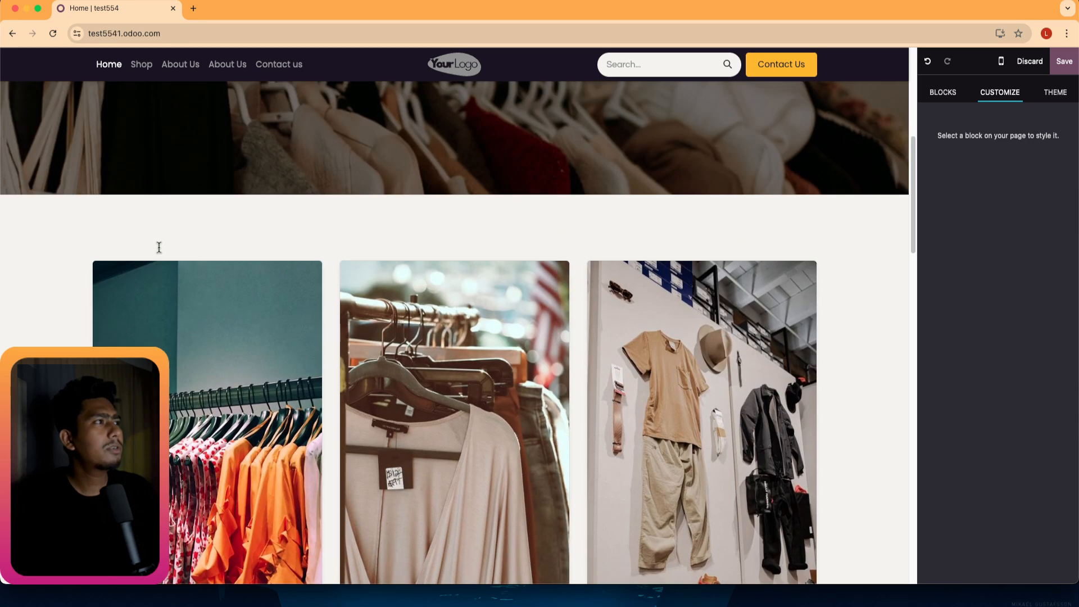
left_click(177, 275)
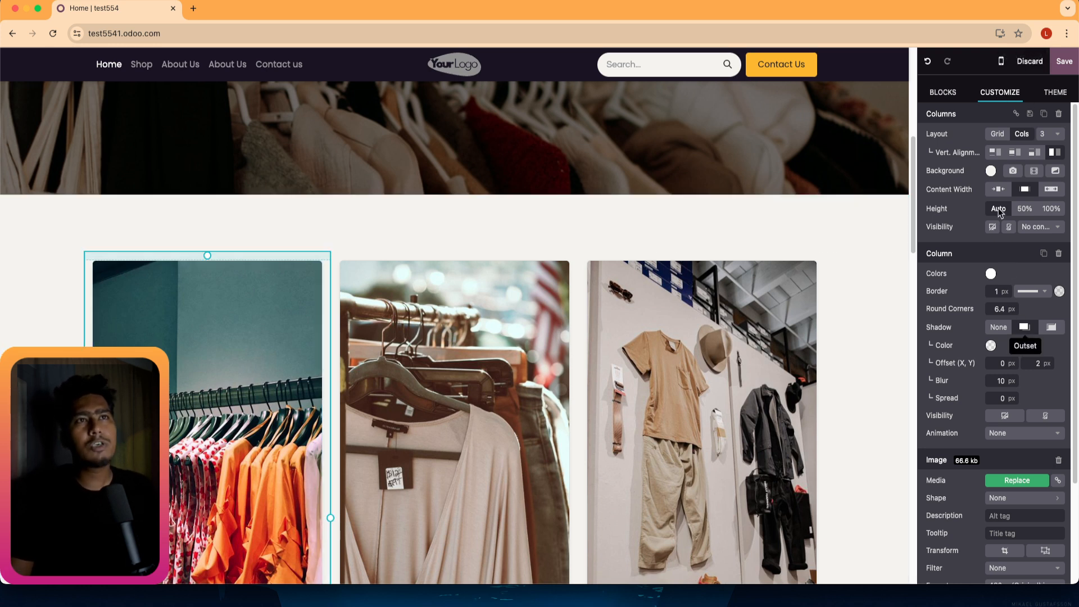
left_click(990, 134)
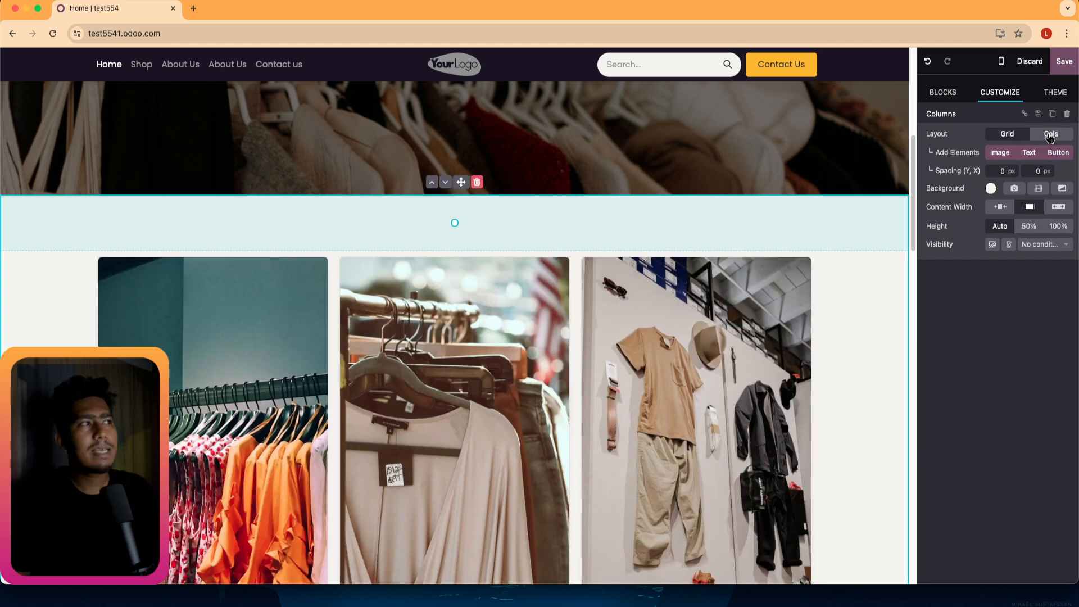
left_click(1049, 137)
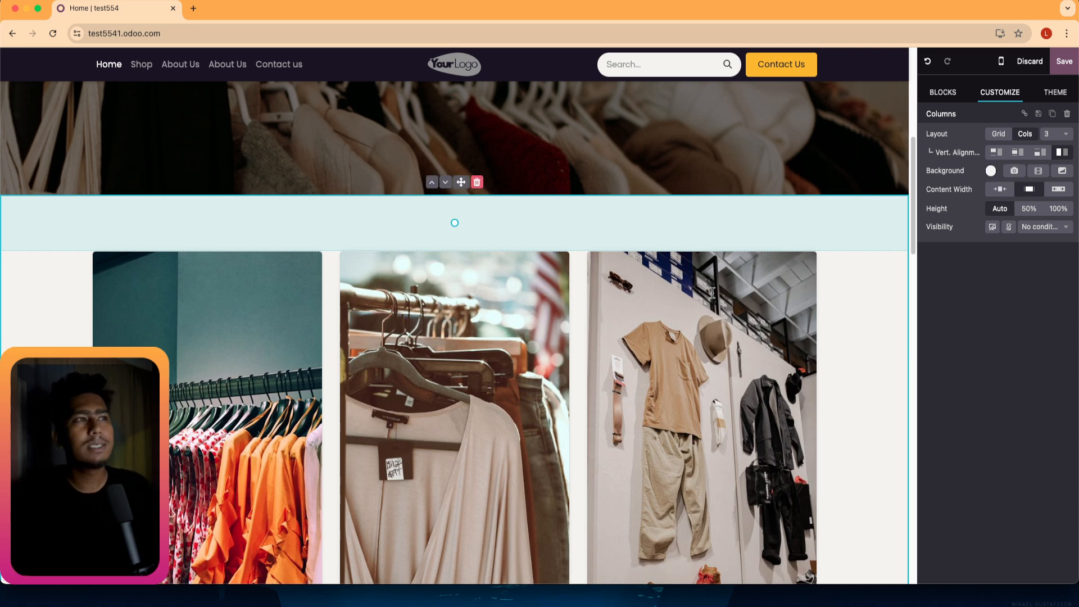
Select 'Personalized' in the middle card and browse the Blocks list.
scroll(414, 419, "down", 8)
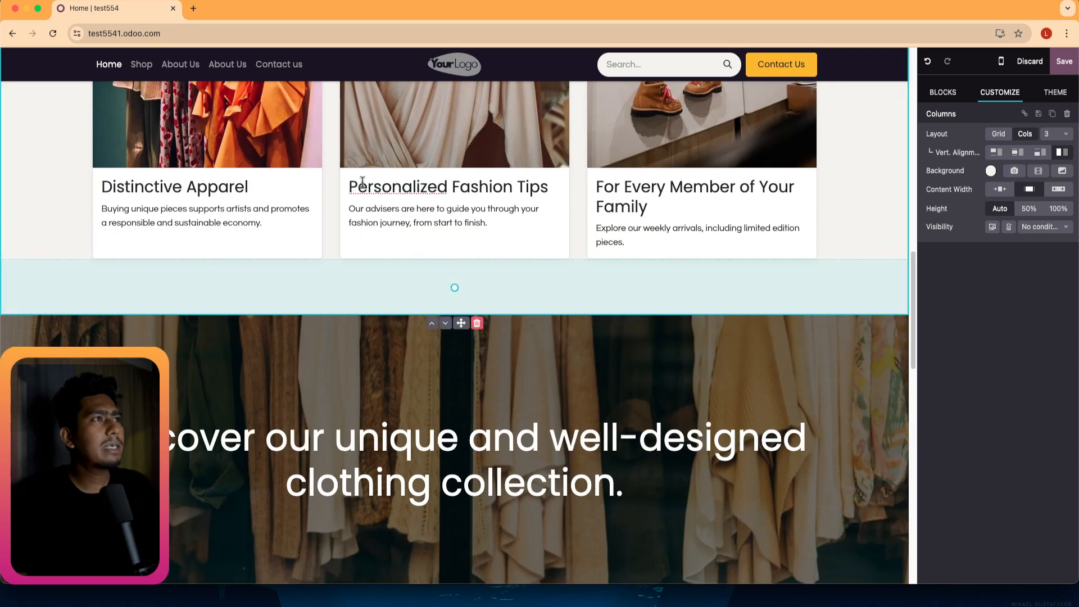
double_click(419, 189)
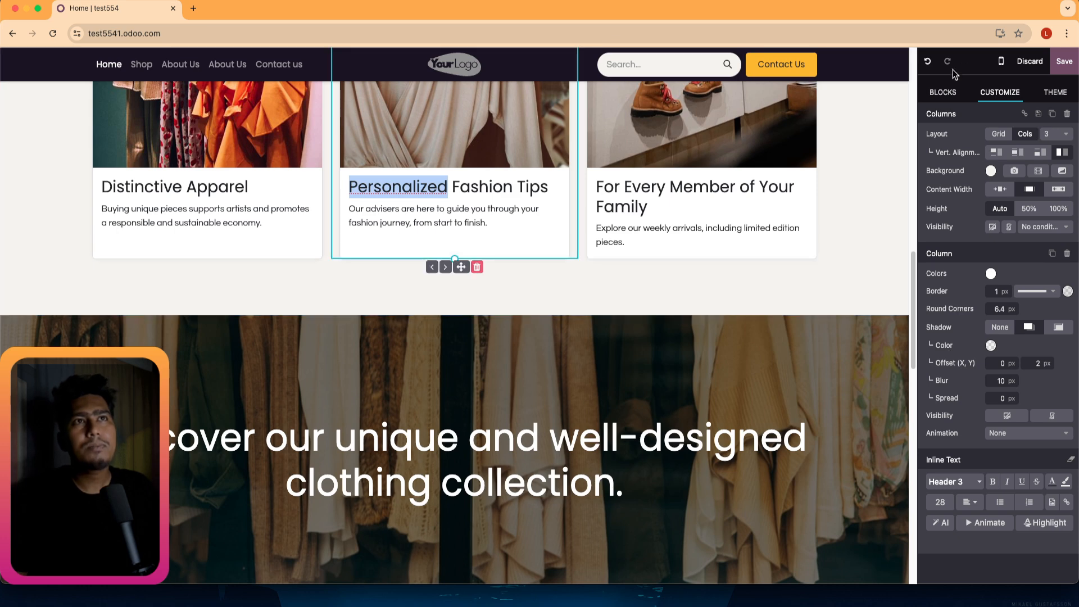
left_click(944, 93)
scroll(716, 252, "up", 6)
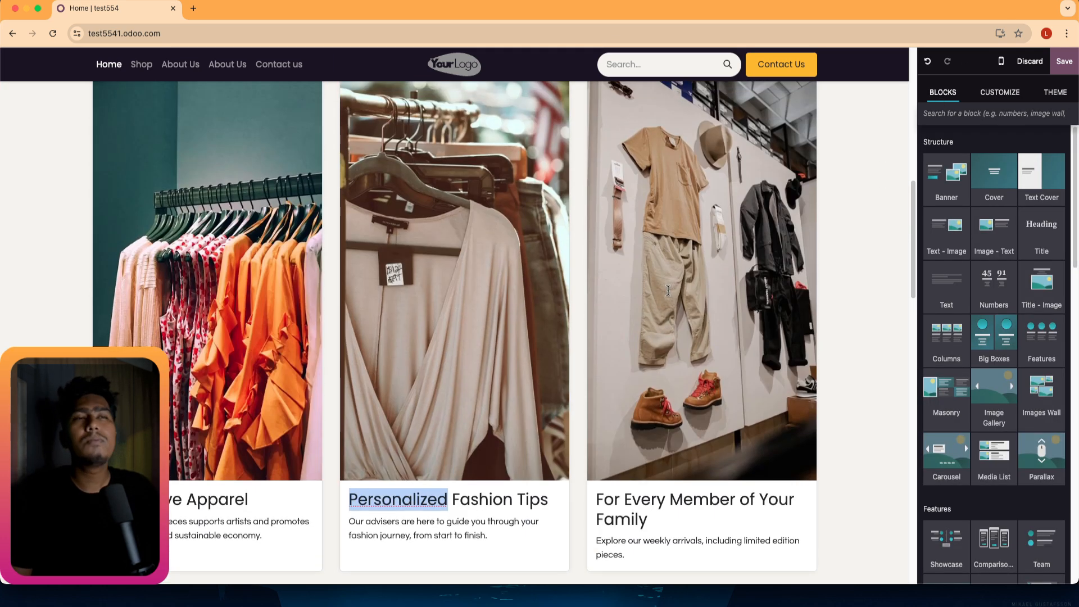
scroll(472, 280, "up", 10)
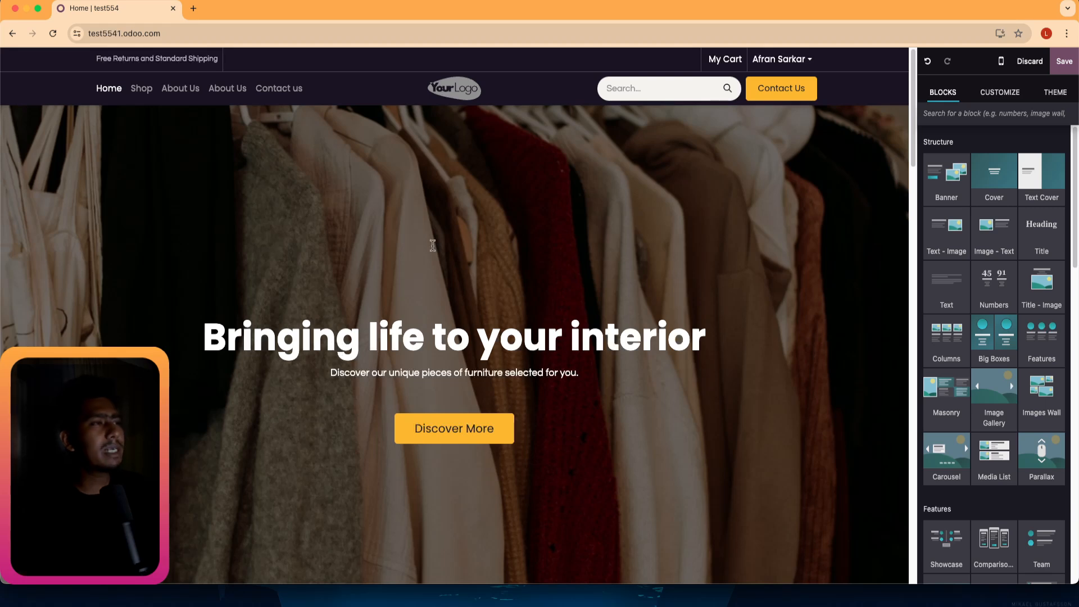
scroll(457, 263, "down", 14)
scroll(426, 470, "down", 10)
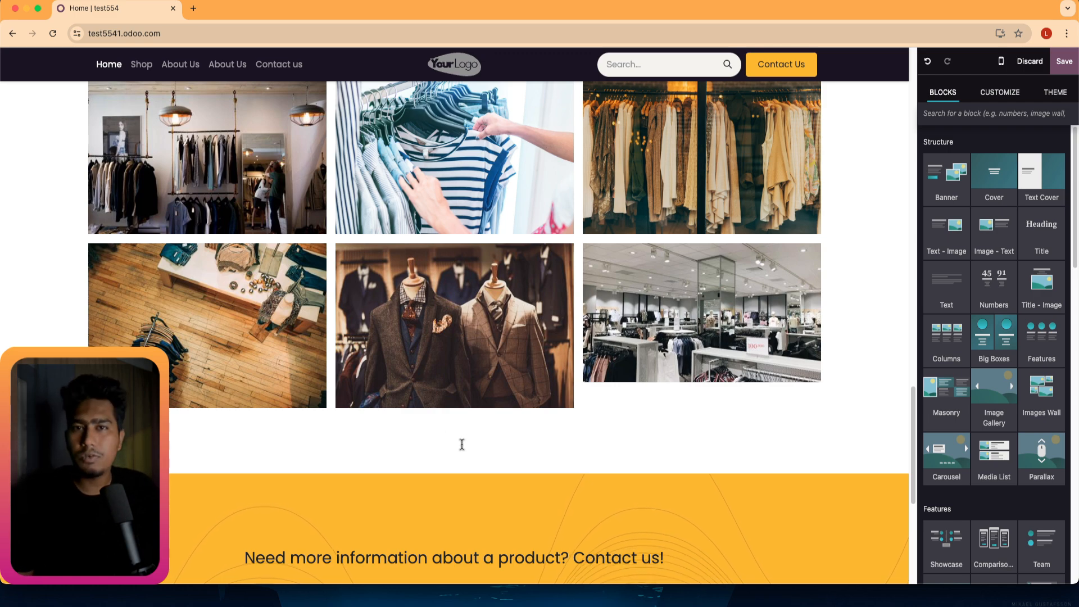
scroll(449, 432, "up", 10)
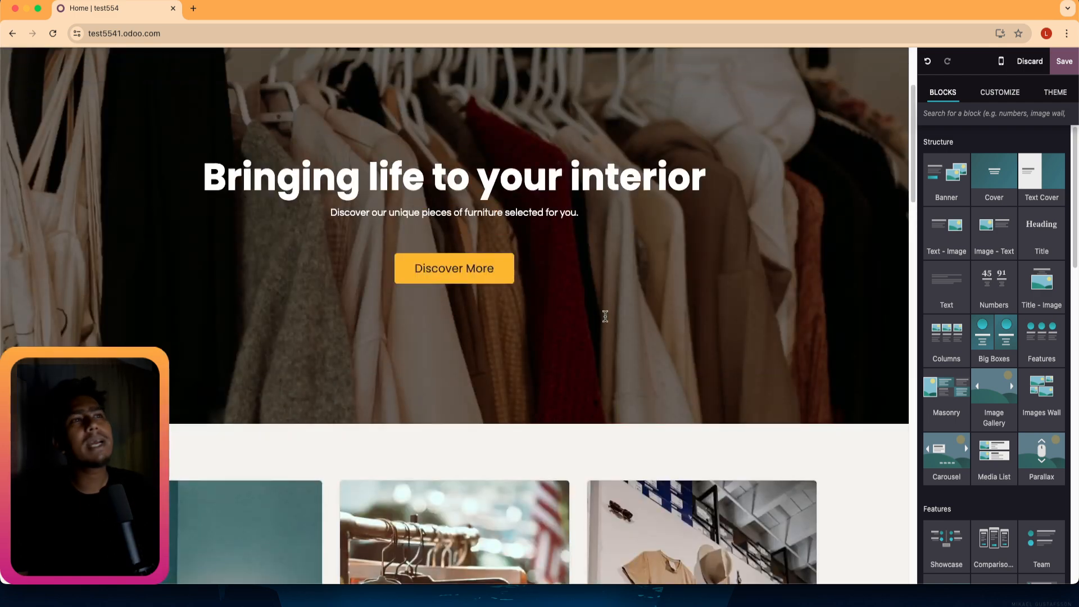
scroll(601, 323, "down", 3)
Delete the three-card section, hero banner and clothing cover banner, and clear the gallery images.
left_click(427, 295)
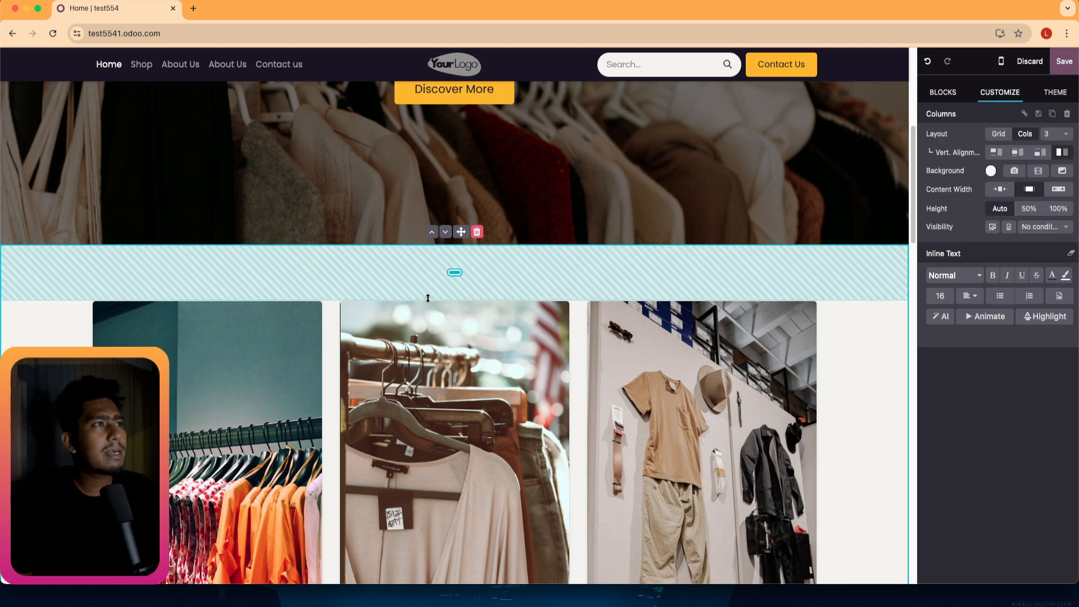
left_click(477, 232)
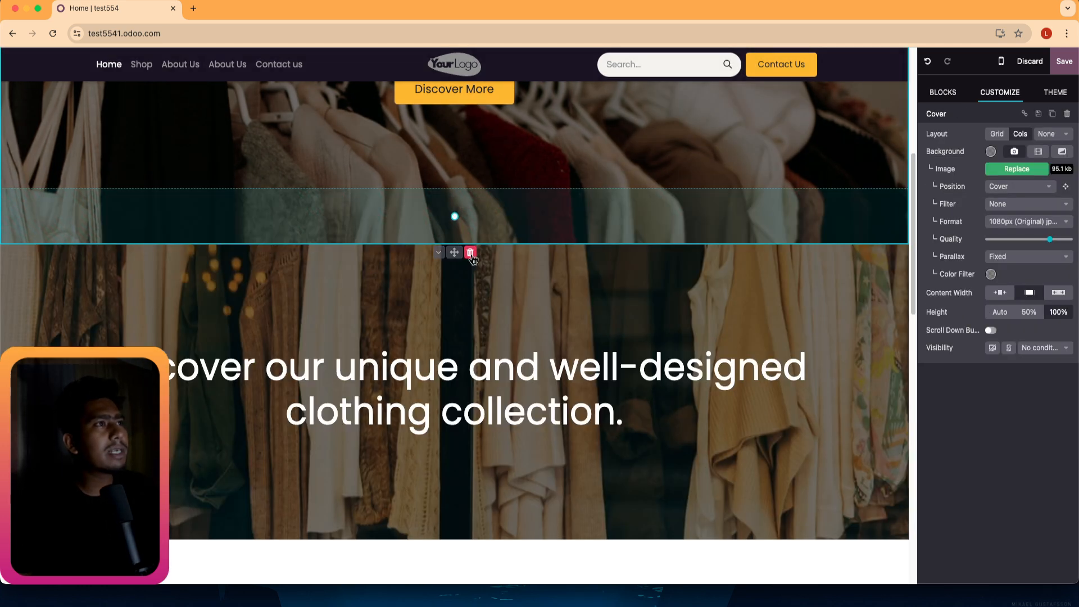
left_click(475, 255)
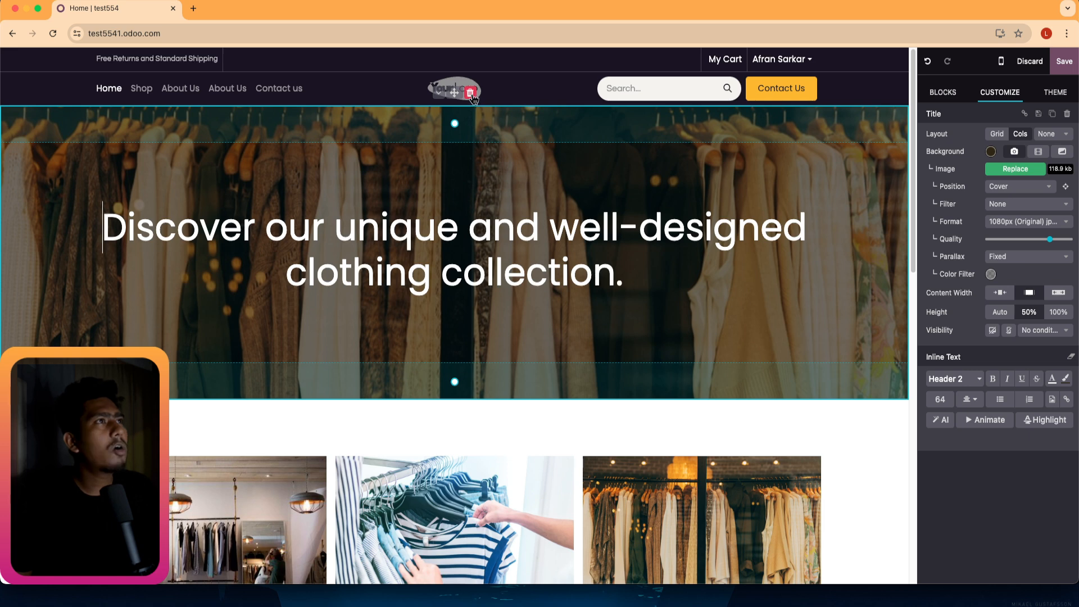
left_click(469, 92)
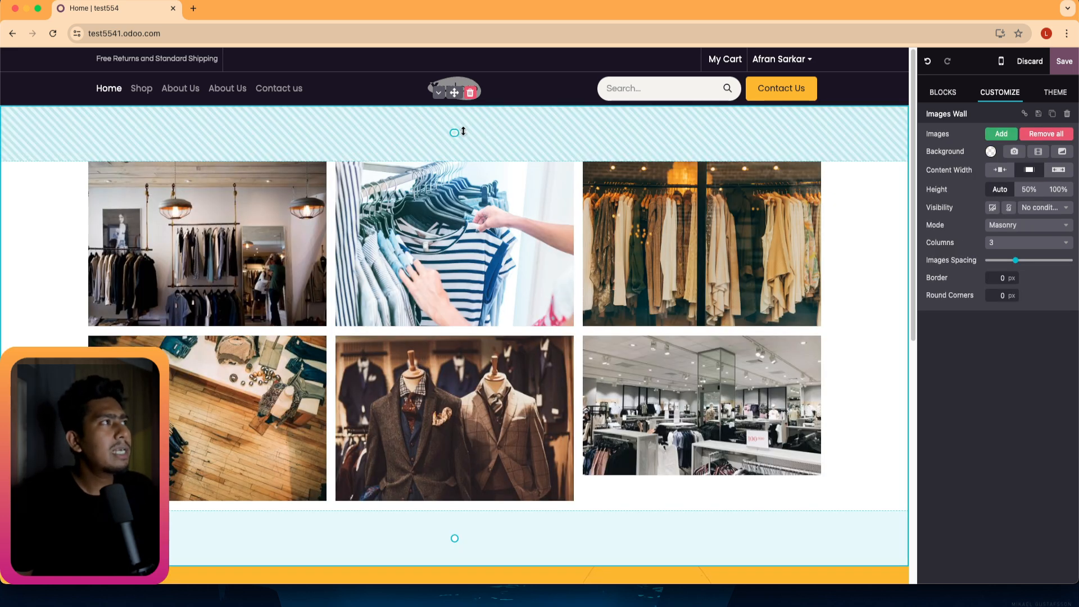
left_click(1046, 134)
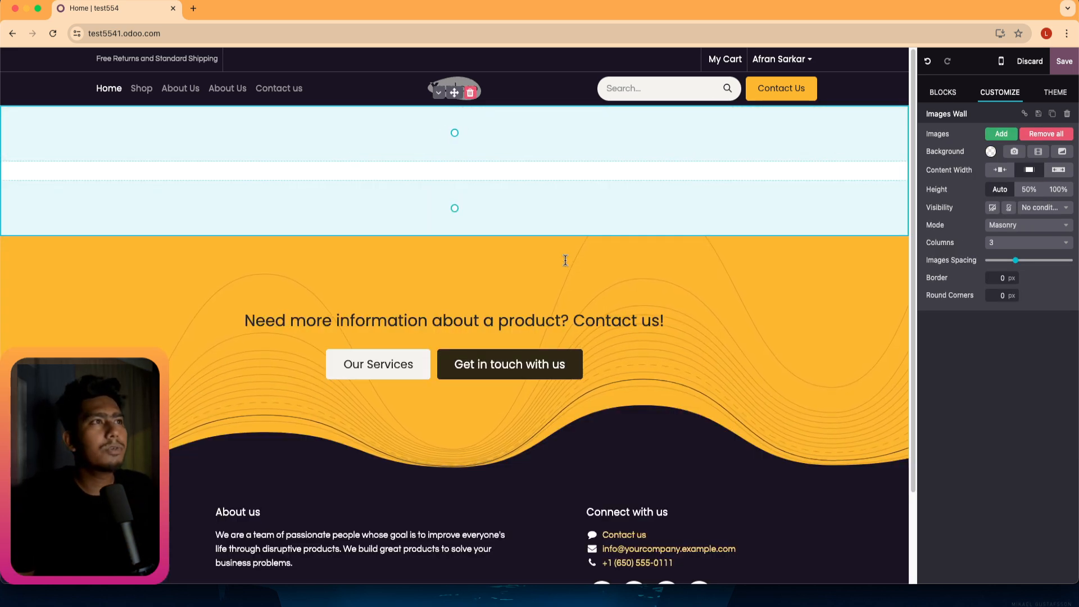
Delete the yellow contact call-to-action section and the empty image gallery section.
scroll(674, 282, "down", 3)
scroll(568, 357, "up", 3)
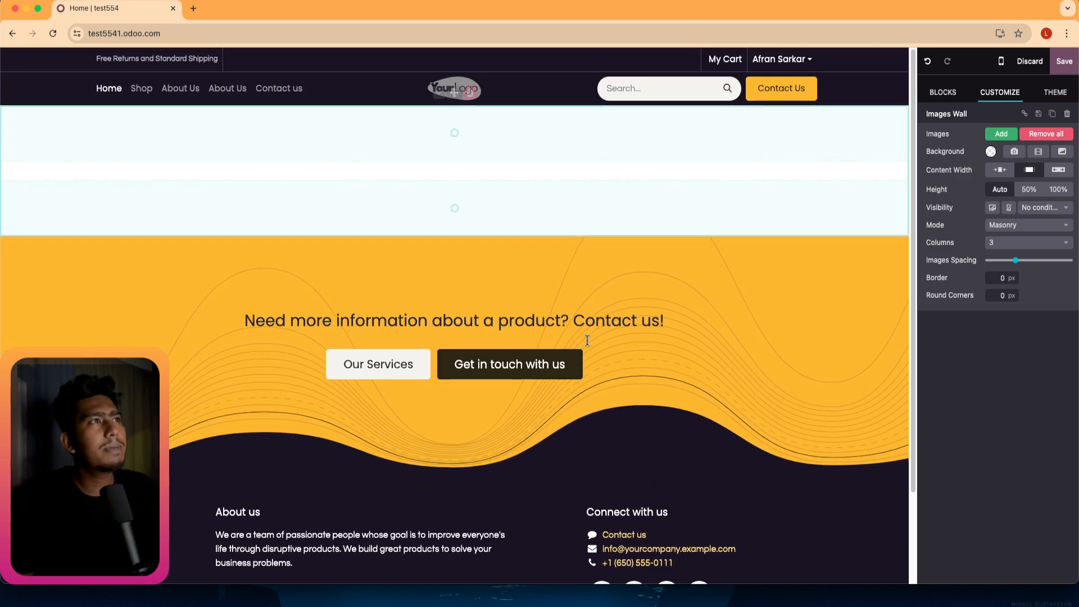
left_click(665, 264)
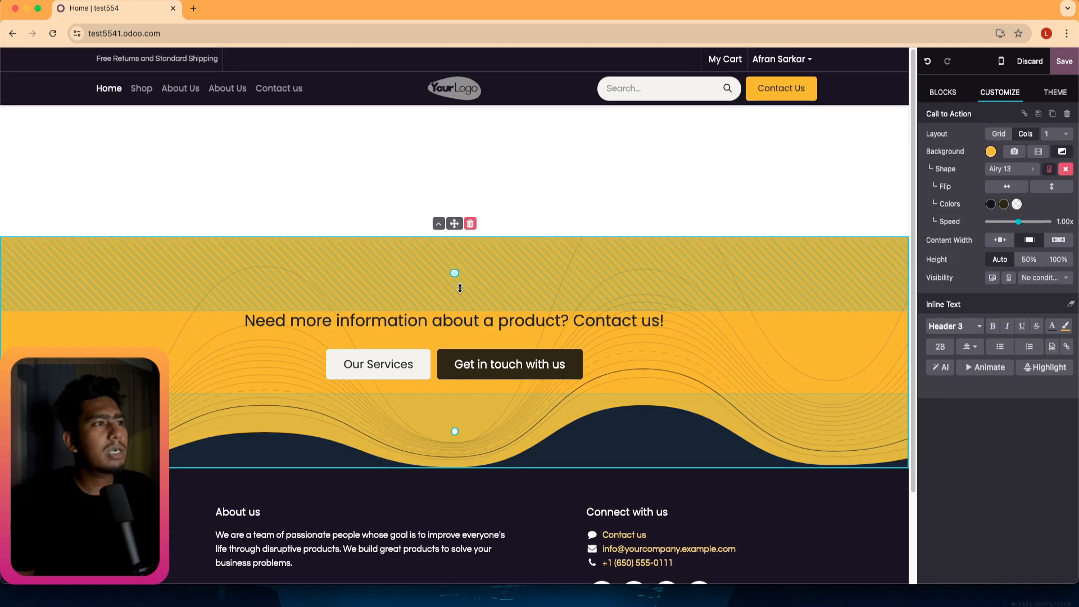
left_click(470, 224)
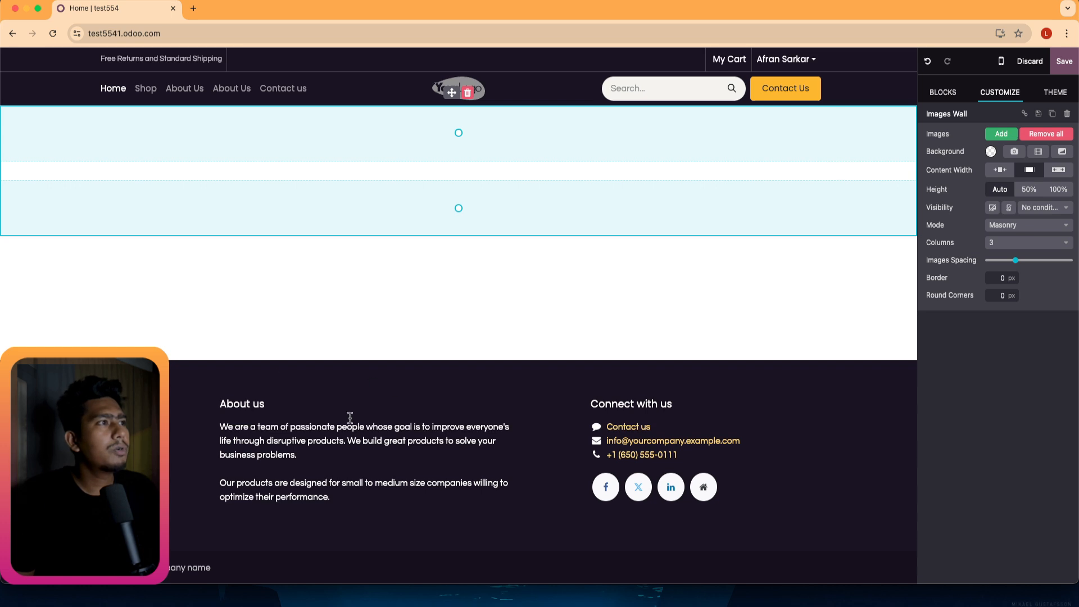
left_click(219, 365)
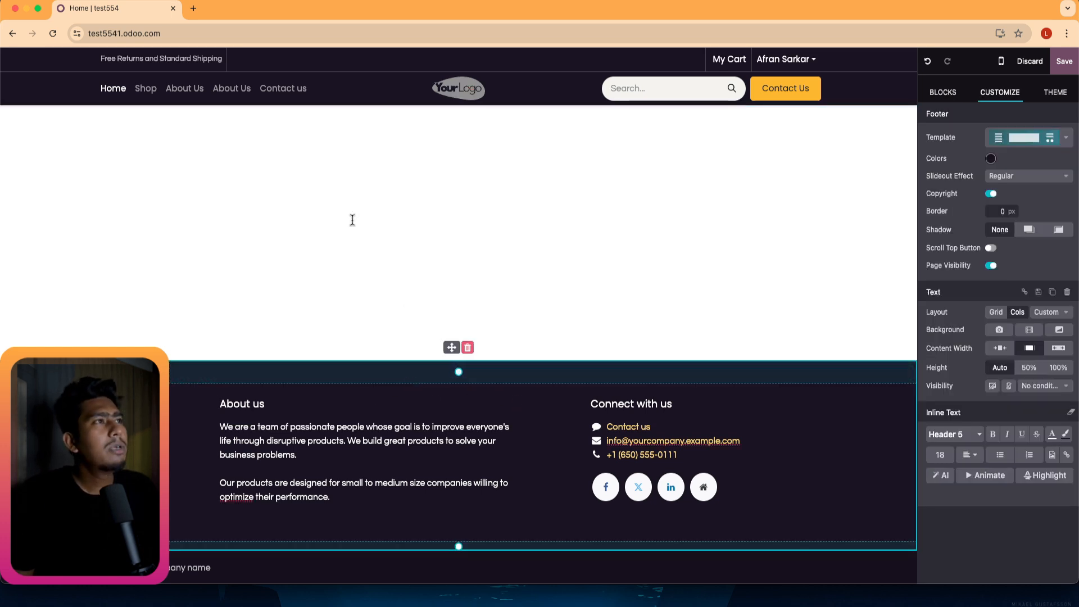
left_click(550, 193)
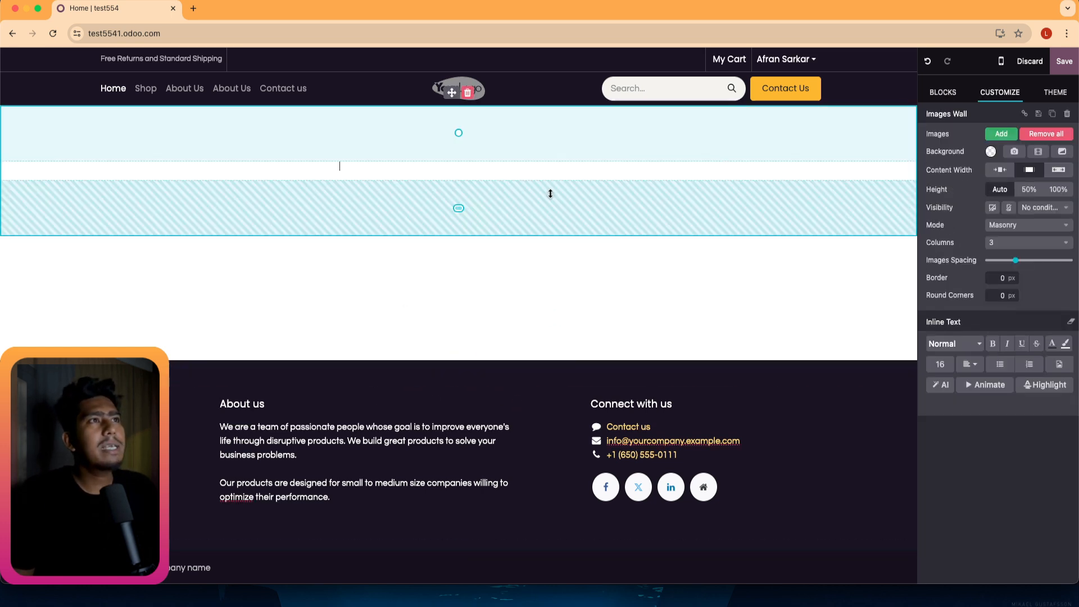
left_click(469, 93)
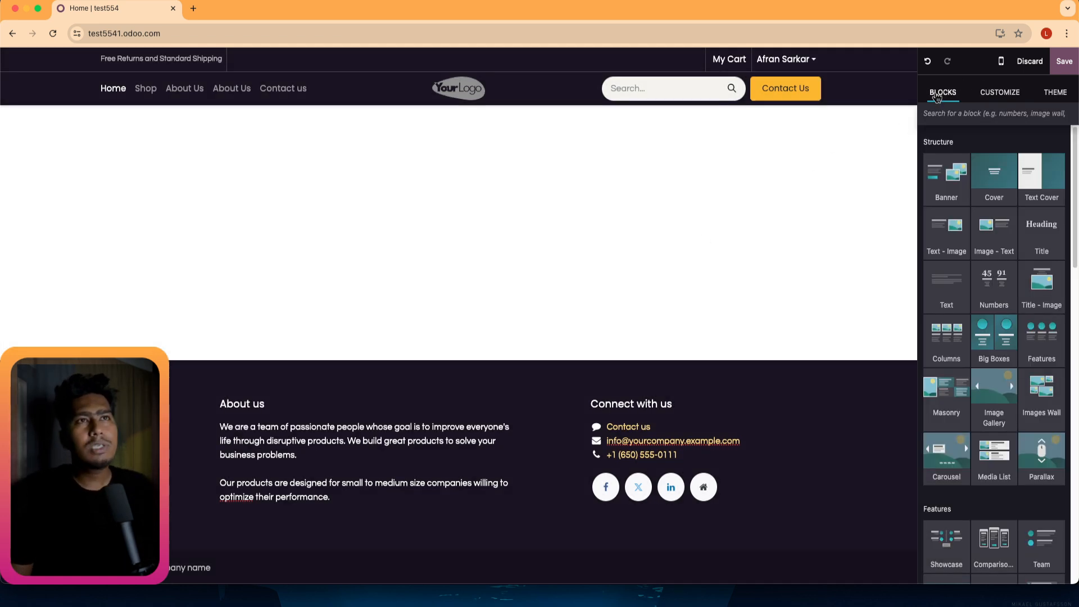
Drop the Image Gallery snippet onto the empty homepage and advance it to the next photo.
scroll(989, 259, "down", 5)
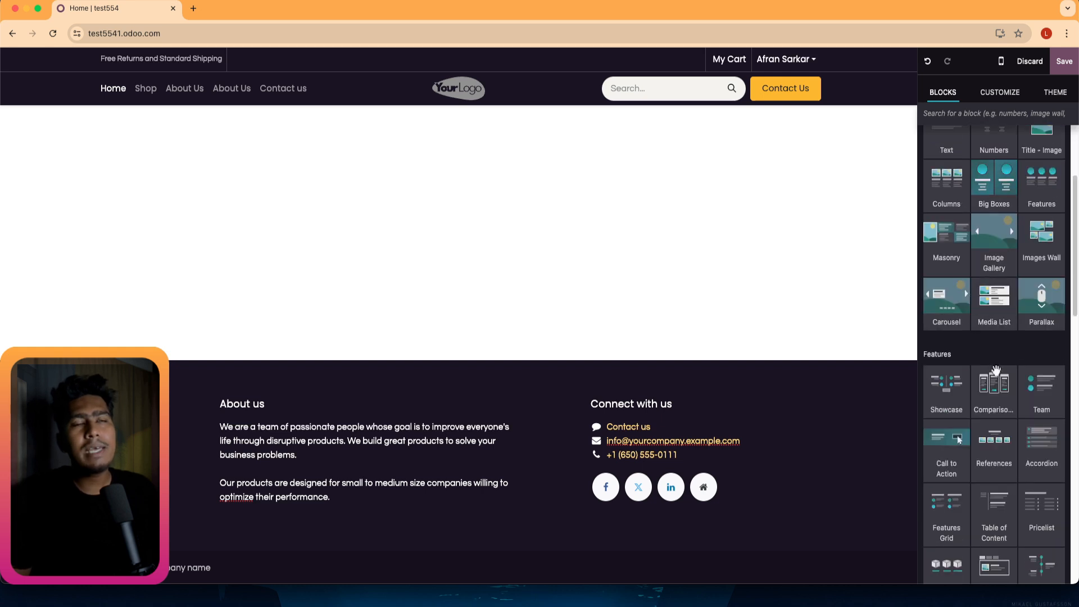
scroll(993, 372, "down", 3)
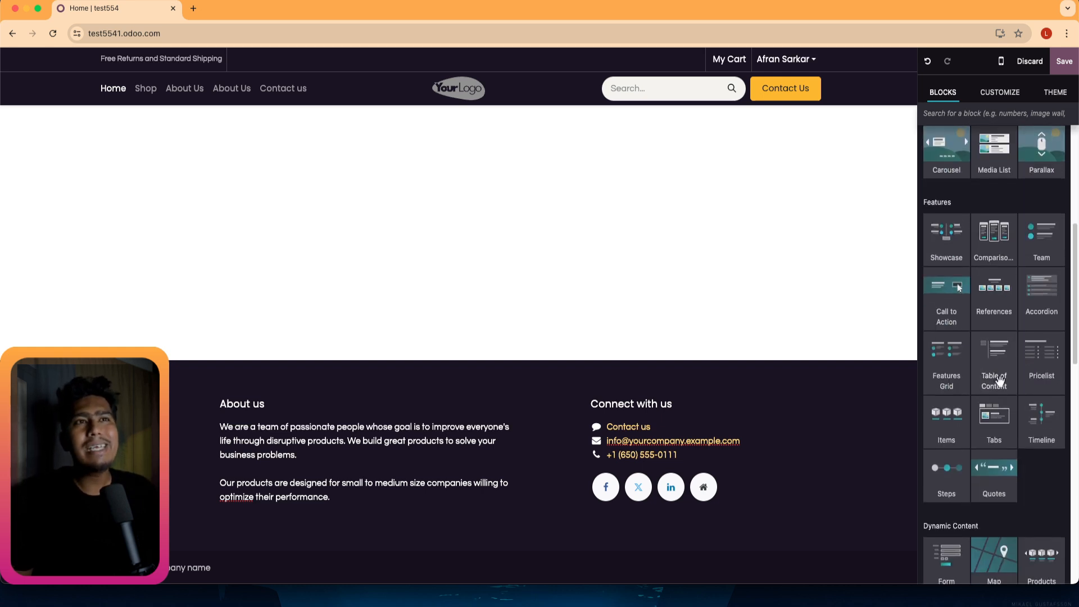
scroll(999, 381, "down", 7)
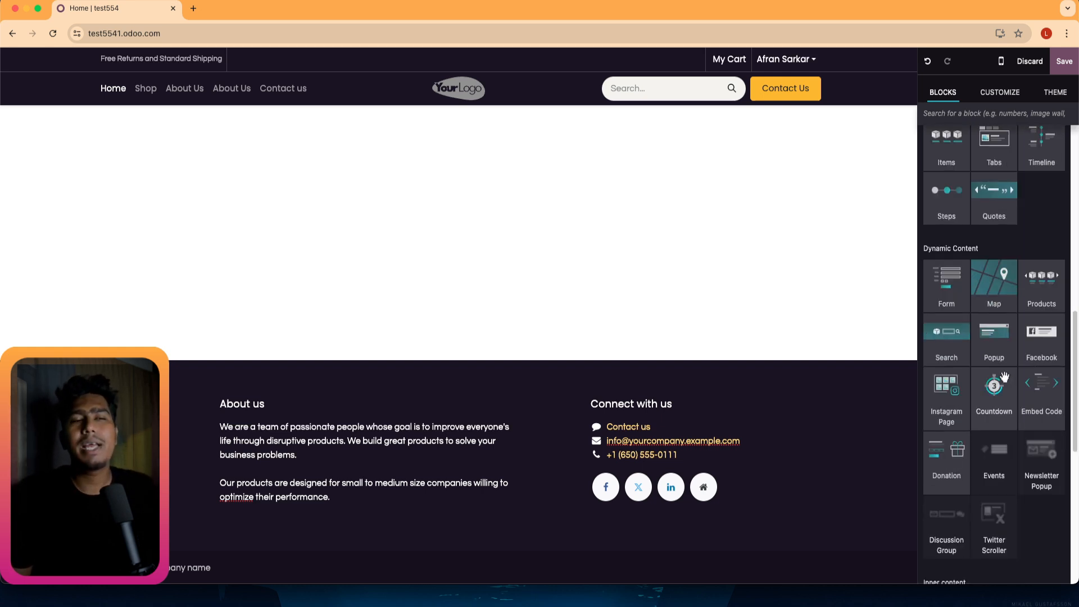
scroll(978, 391, "up", 15)
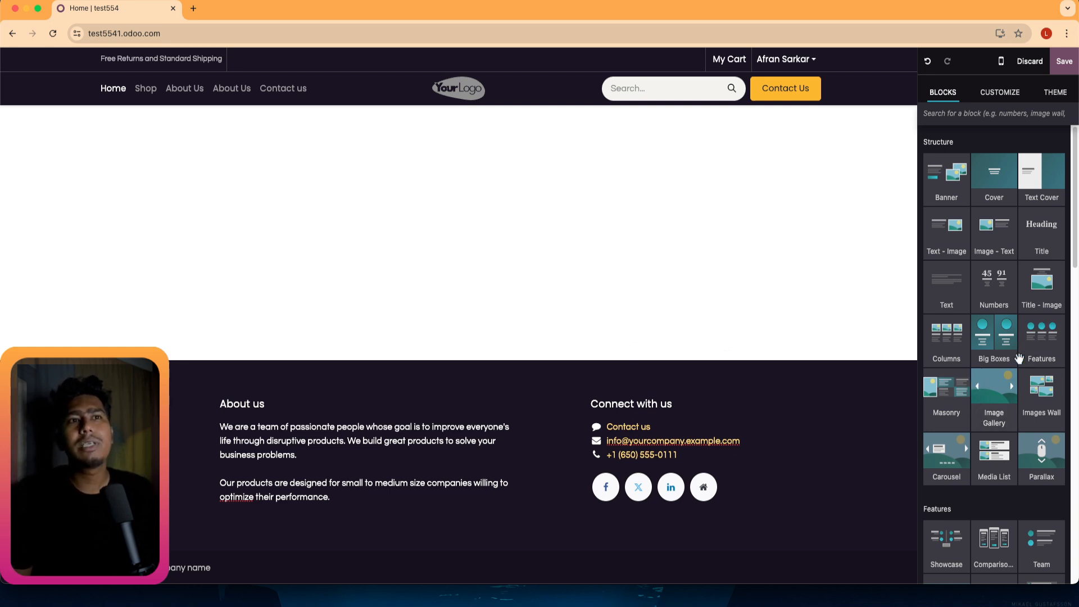
left_click_drag(995, 393, 369, 139)
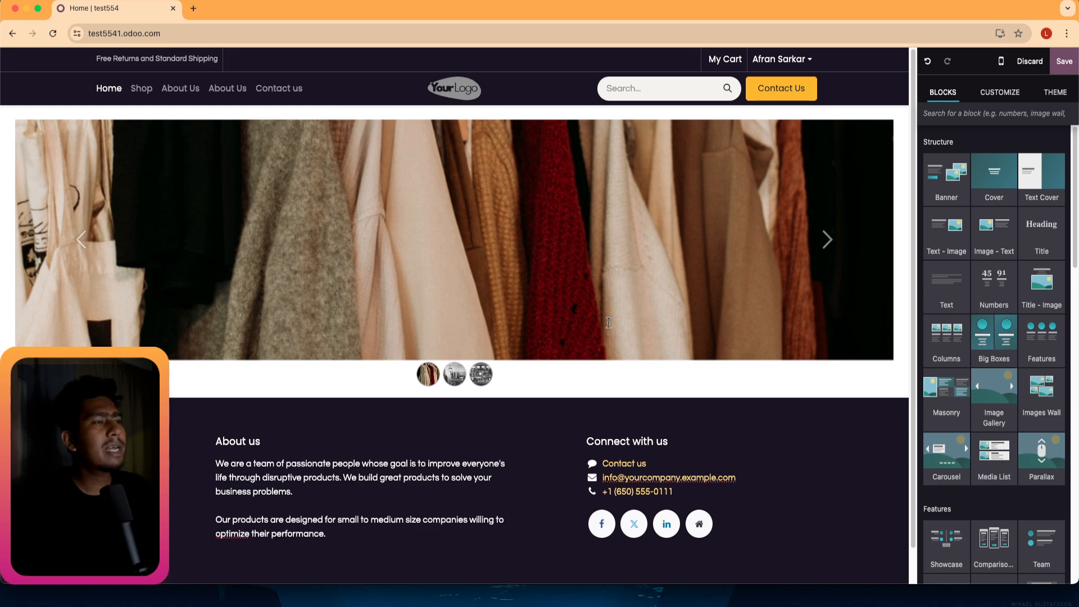
left_click(827, 237)
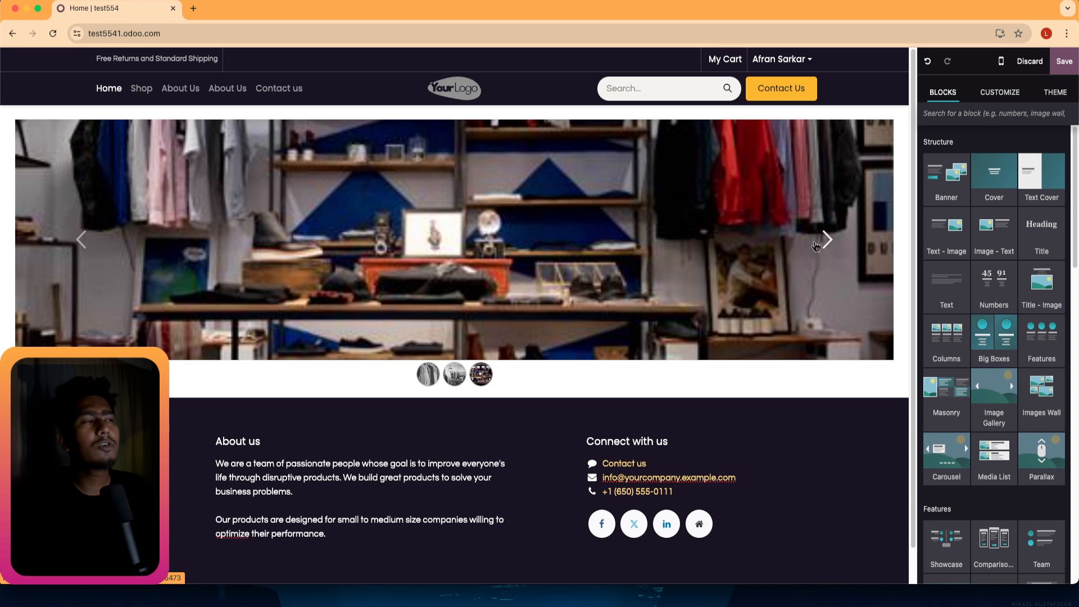
Open and close the gallery's image picker twice without changing the photo.
double_click(448, 235)
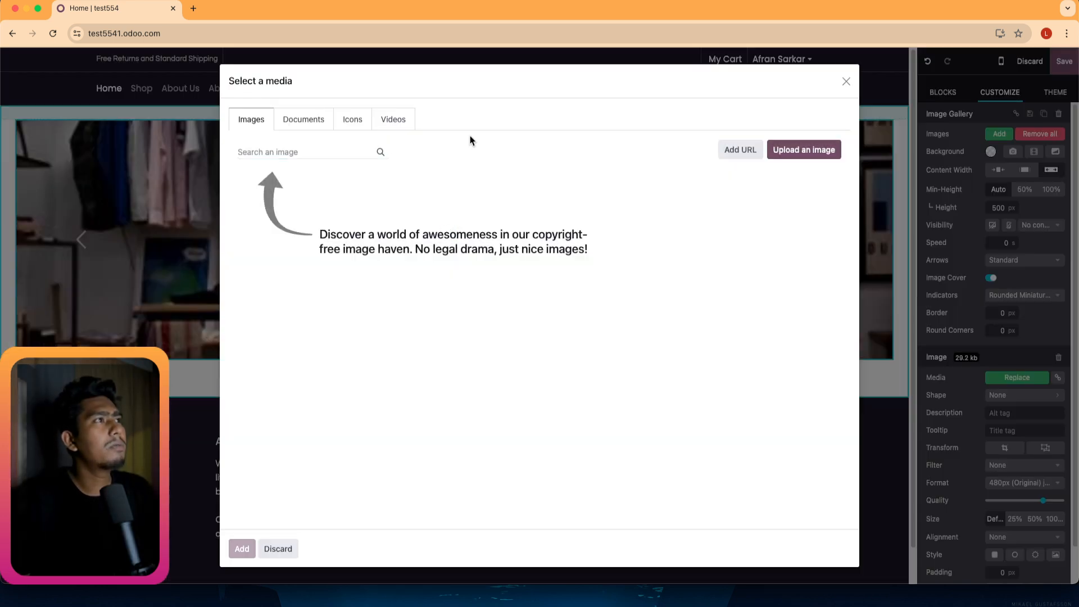
left_click(846, 81)
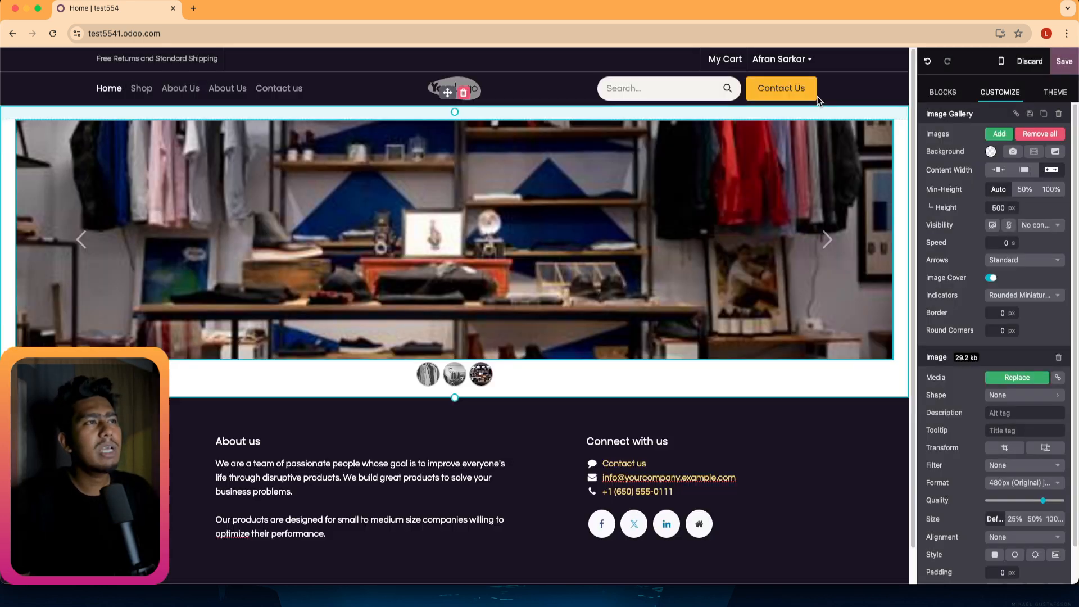
double_click(462, 302)
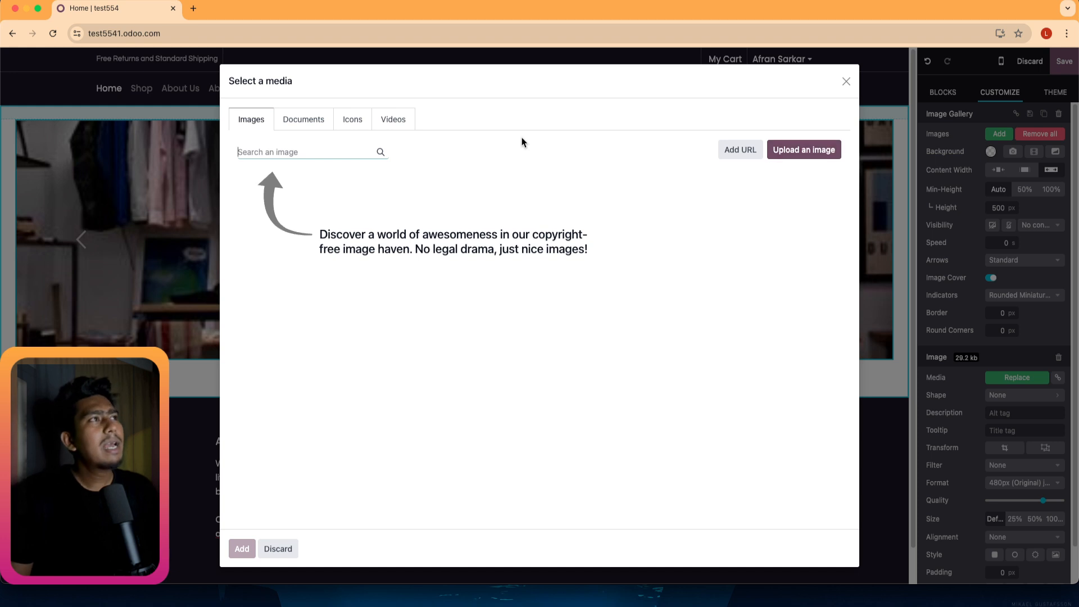
left_click(845, 83)
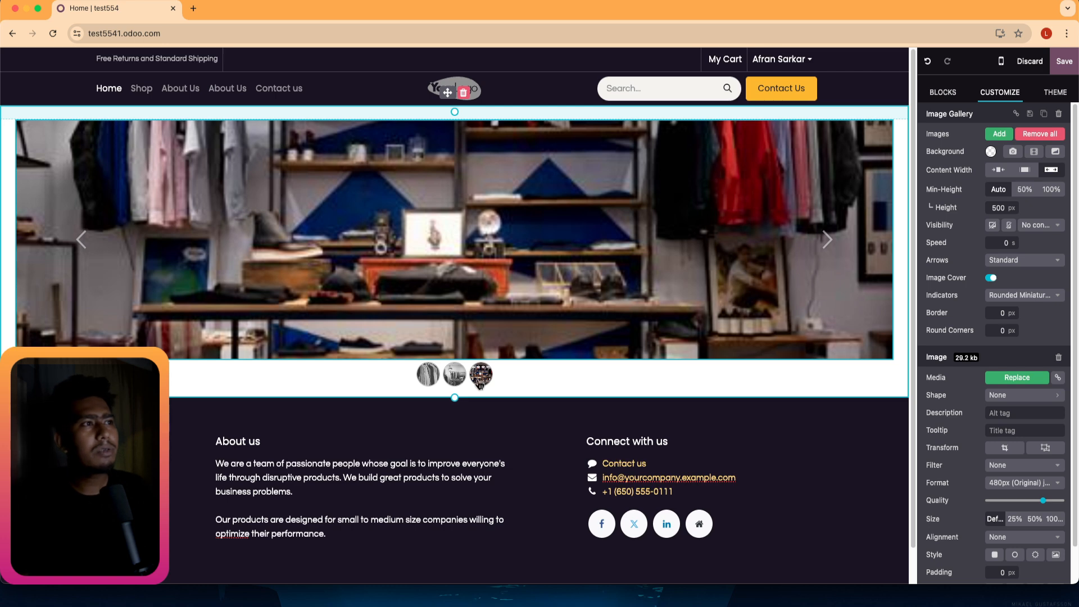
left_click(480, 376)
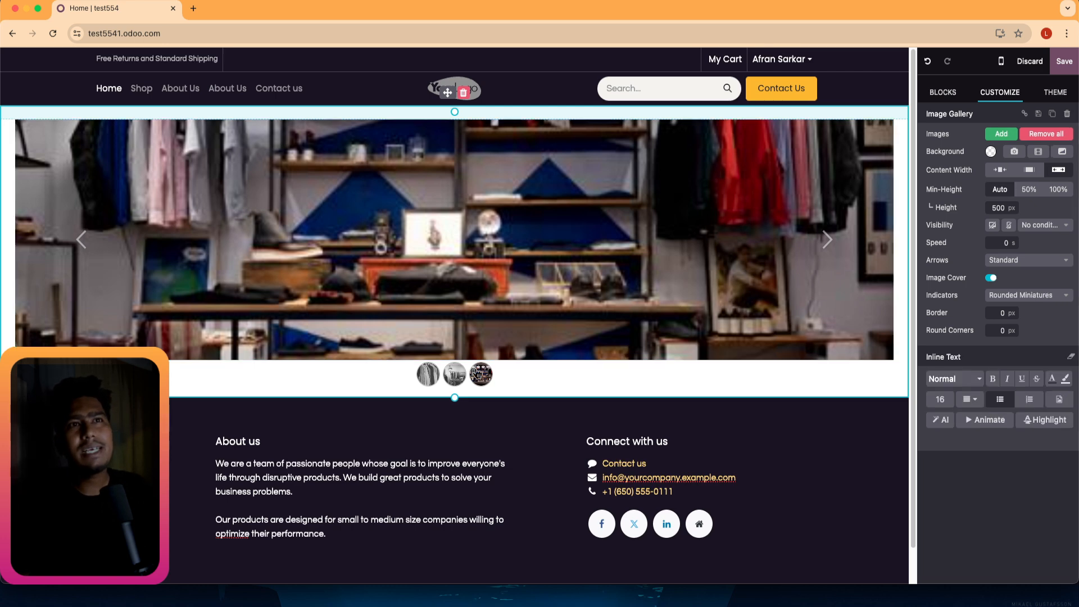
Remove all gallery images and delete the empty Image Gallery block.
left_click(993, 138)
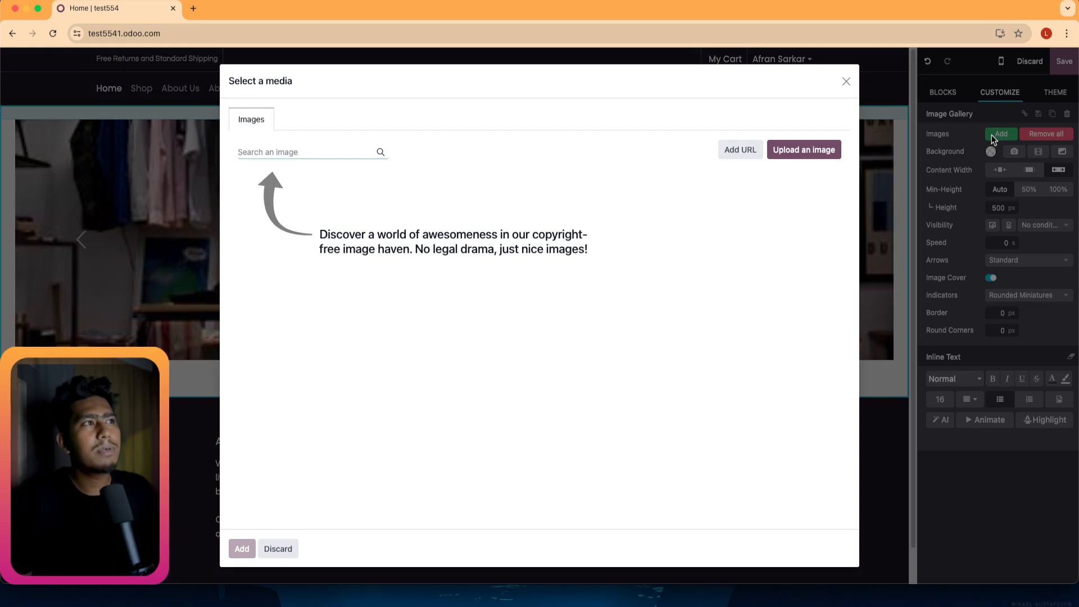
left_click(846, 82)
left_click(1043, 137)
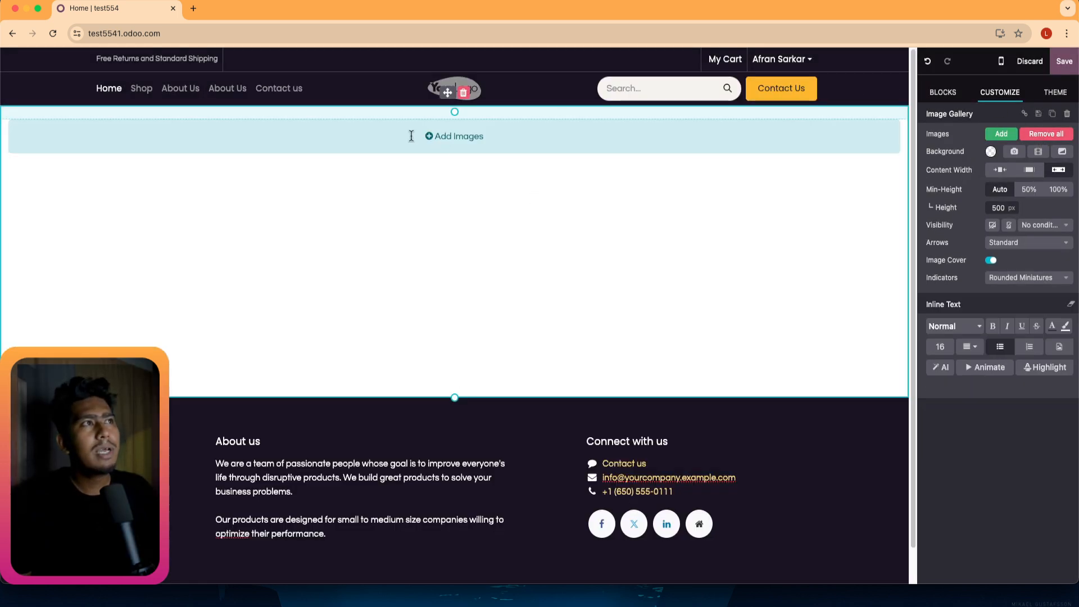
left_click(443, 136)
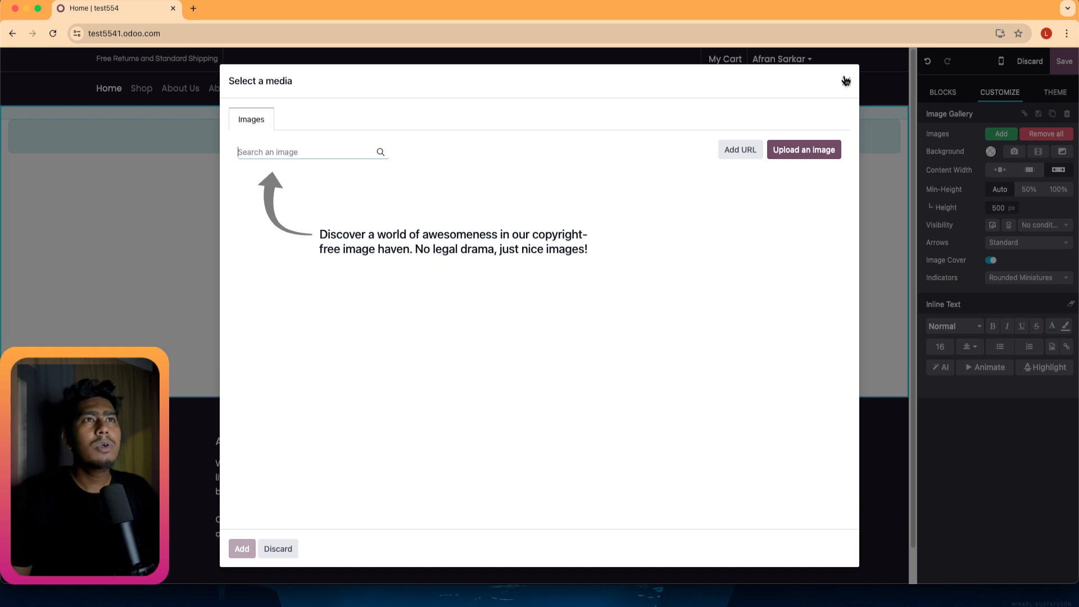
left_click(846, 81)
left_click(463, 94)
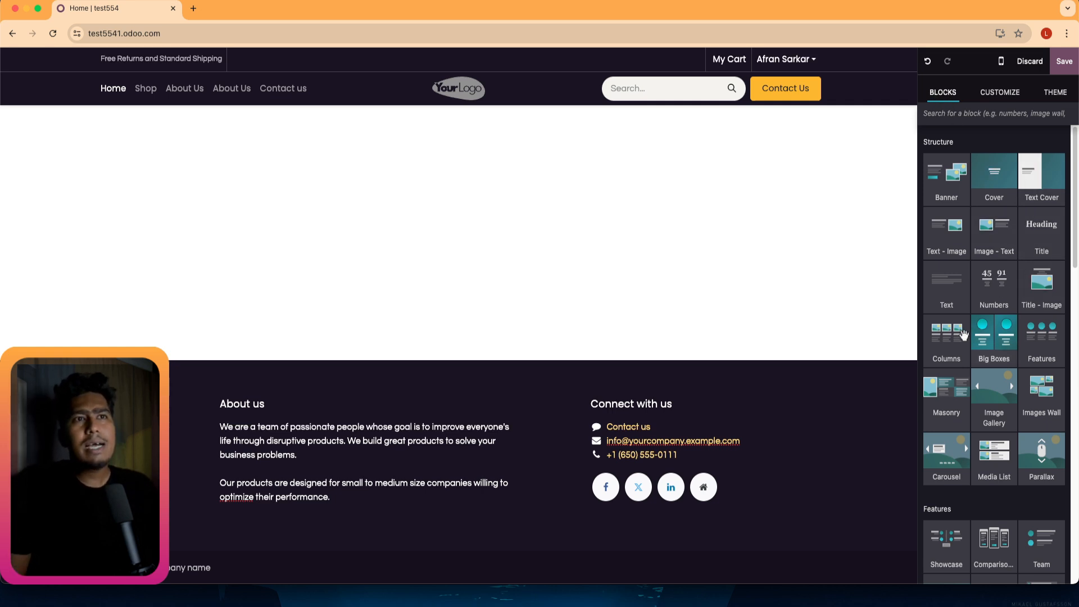
Add Features, Images Wall and Media List blocks to the homepage and review them.
scroll(963, 335, "down", 1)
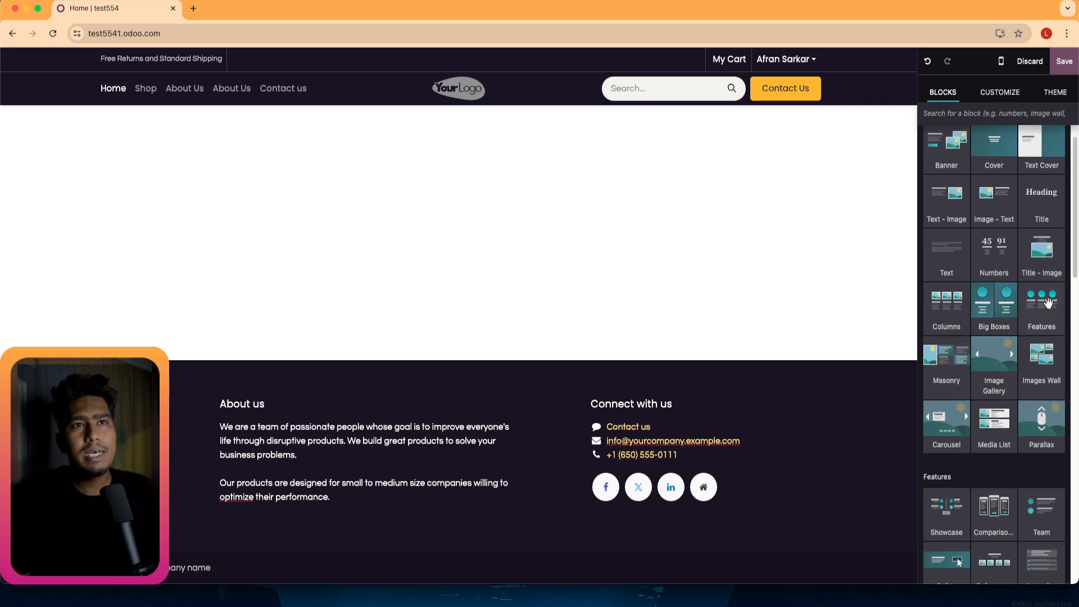
left_click_drag(1047, 303, 368, 153)
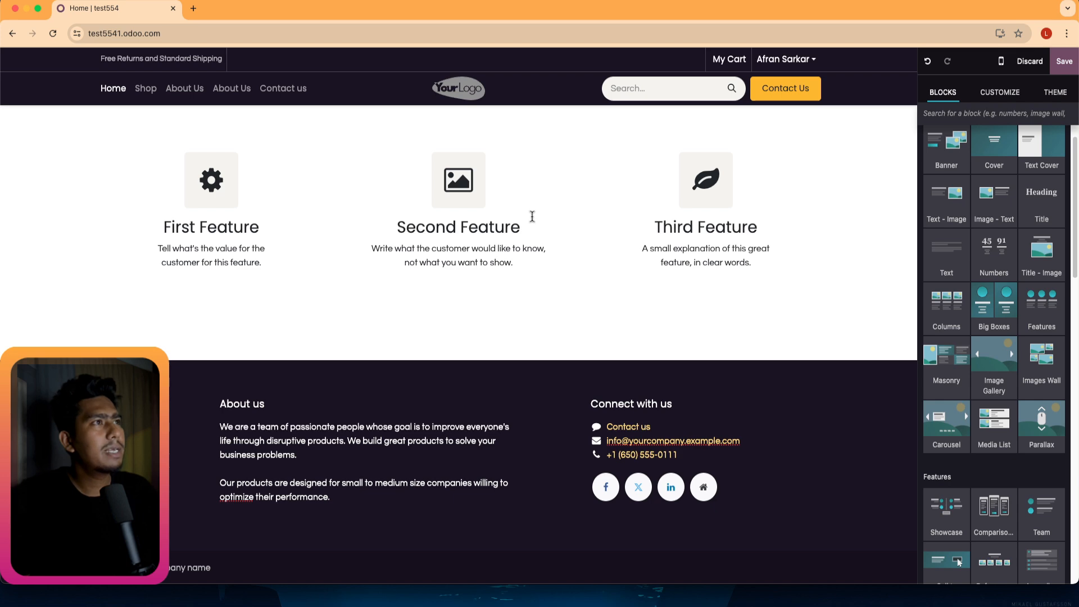
left_click_drag(1041, 359, 421, 306)
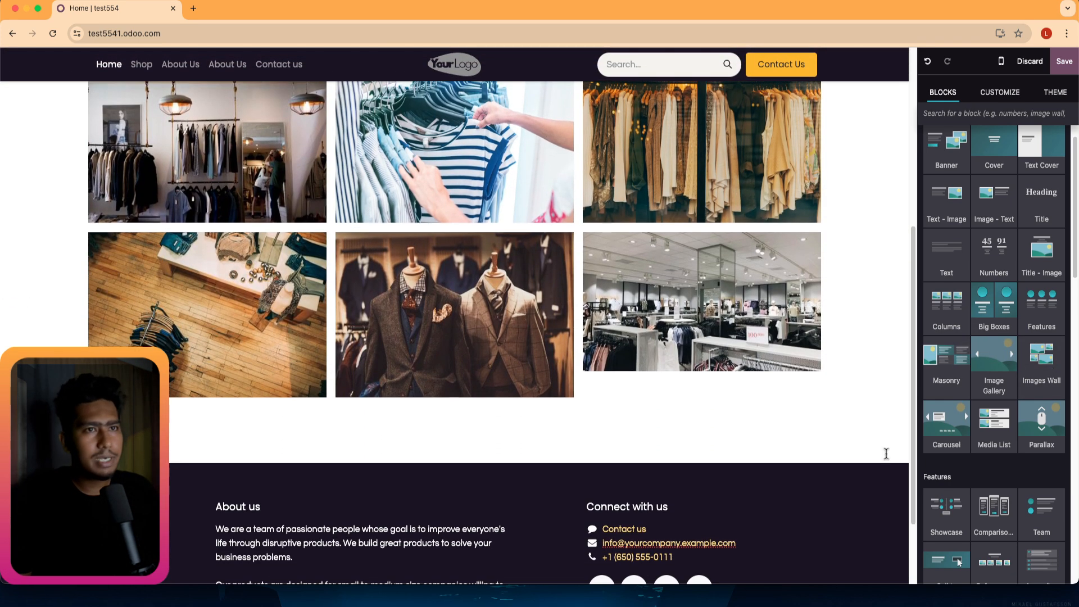
left_click_drag(993, 421, 457, 416)
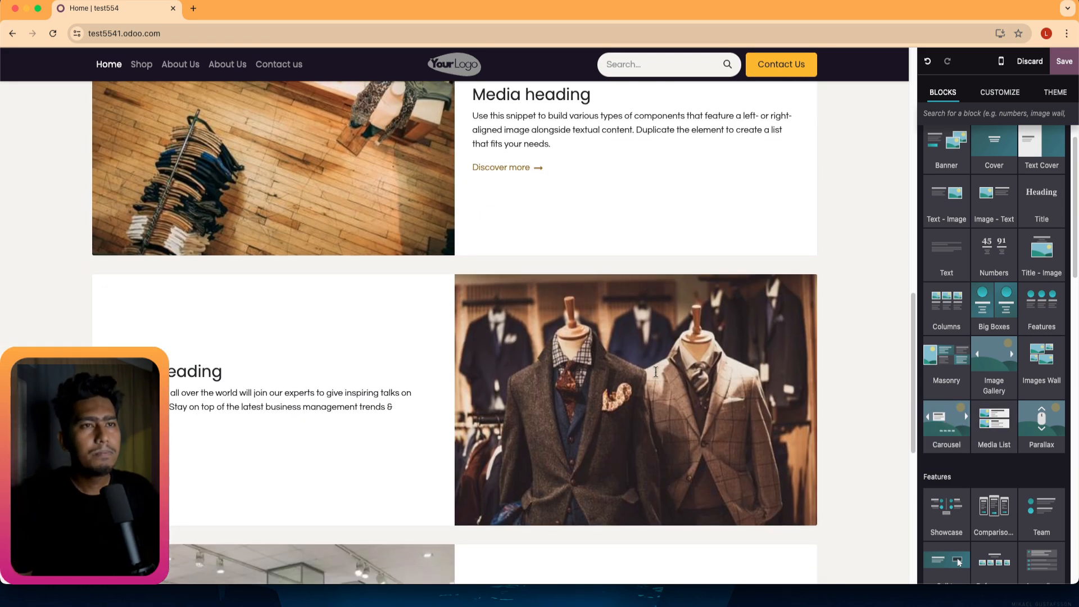
scroll(587, 354, "up", 7)
scroll(588, 353, "up", 3)
scroll(588, 353, "up", 3)
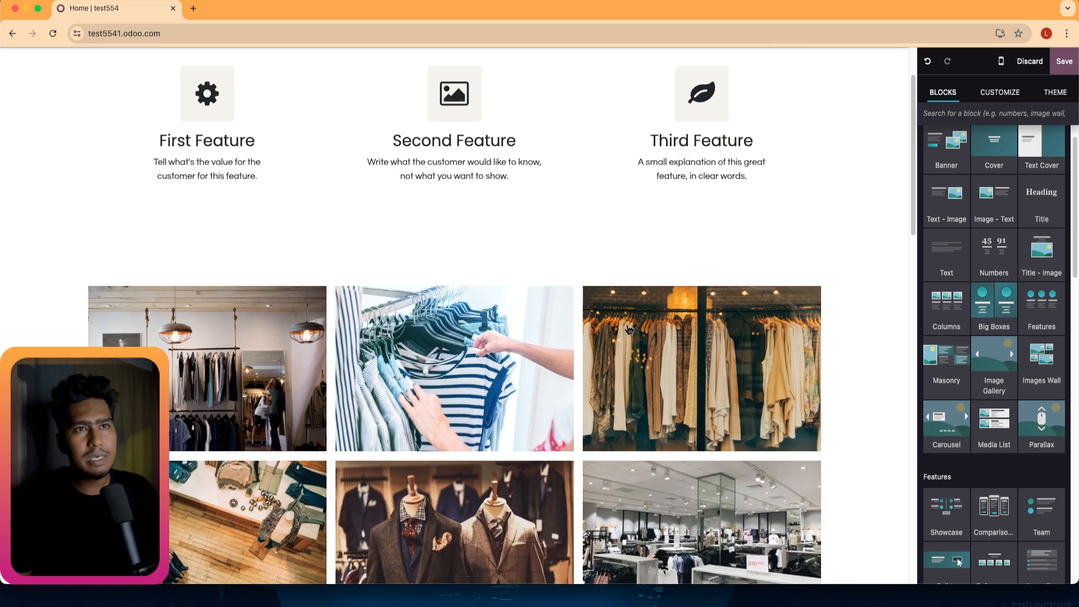
scroll(349, 197, "up", 2)
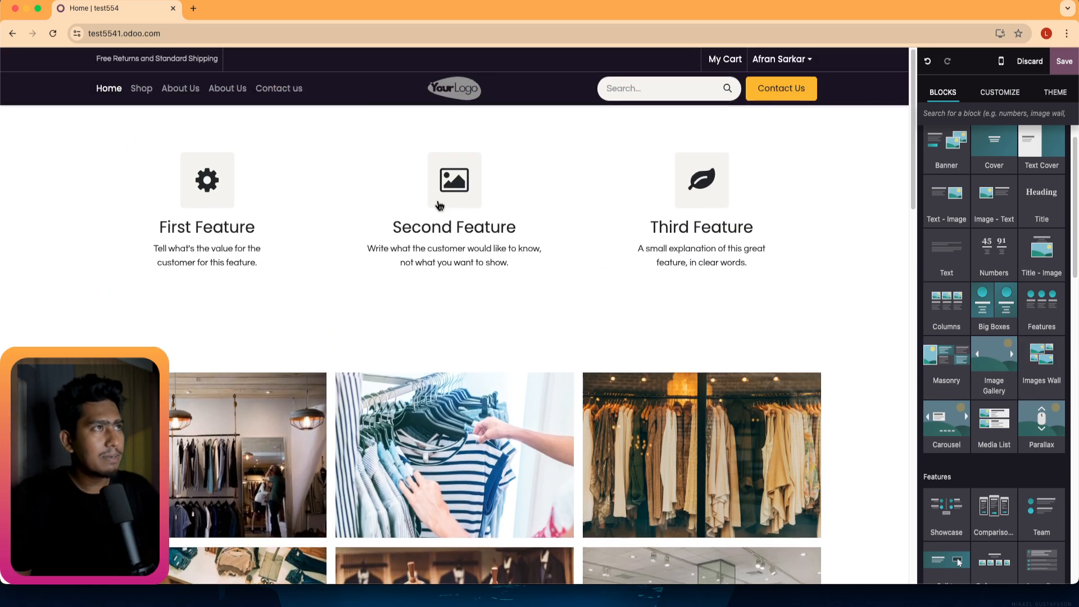
scroll(647, 265, "down", 3)
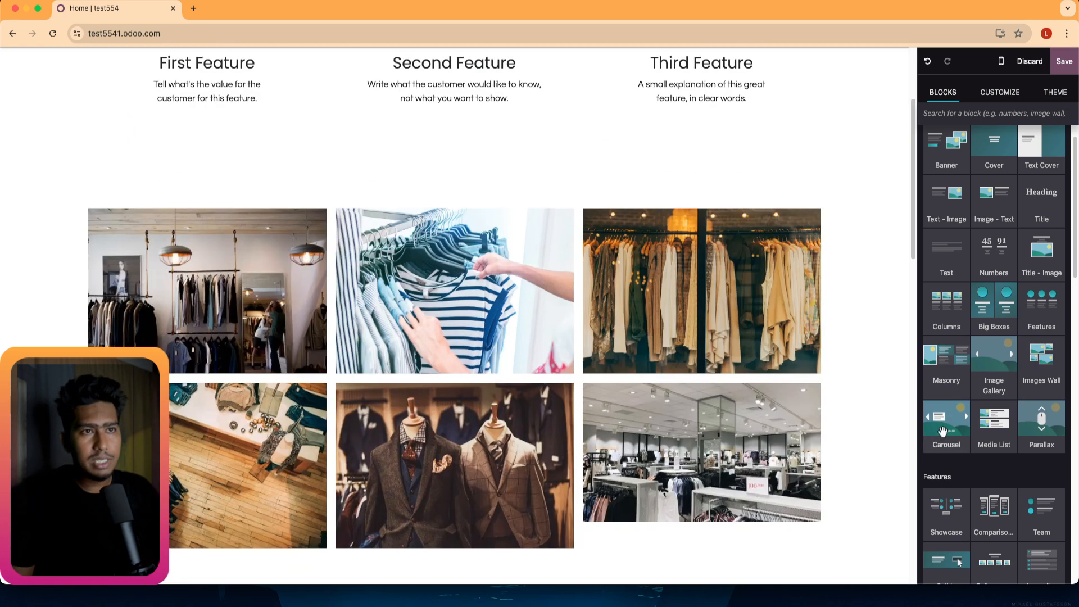
Place a Carousel block above the image wall and move to its third slide.
left_click_drag(944, 430, 513, 159)
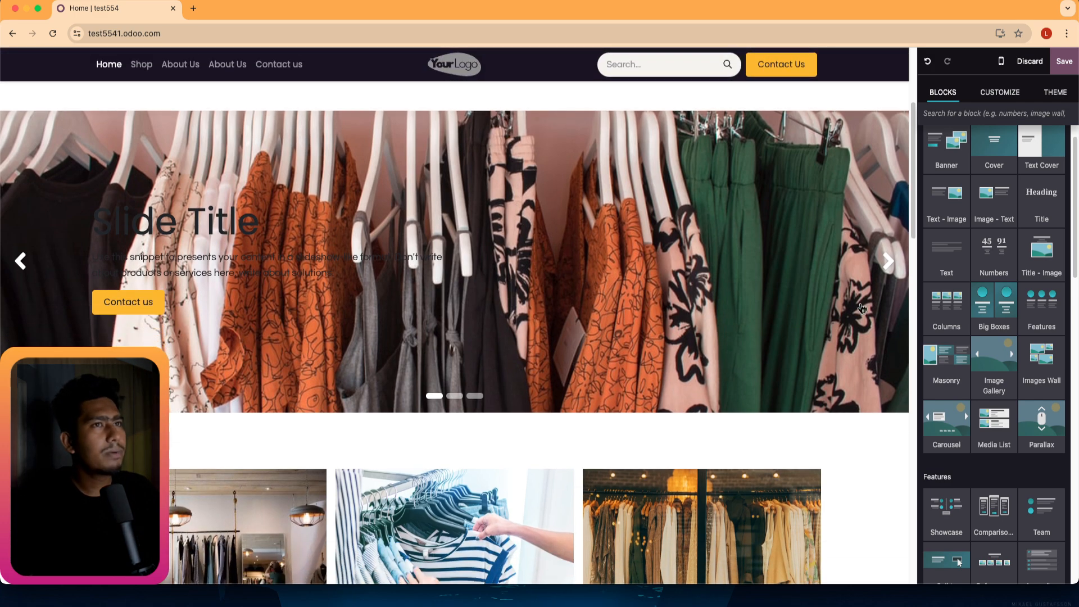
left_click(886, 262)
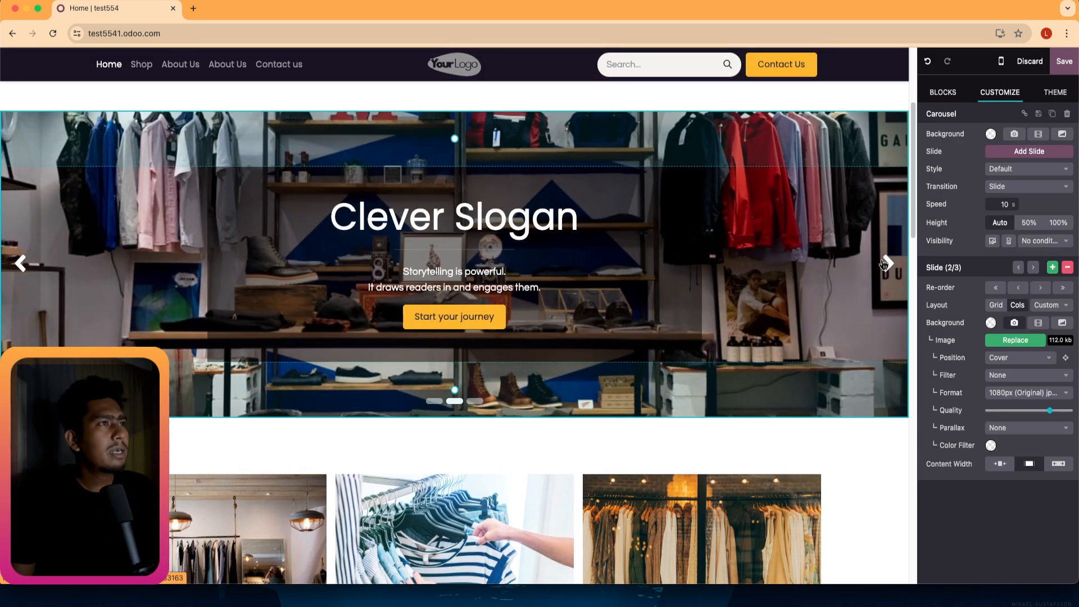
left_click(885, 263)
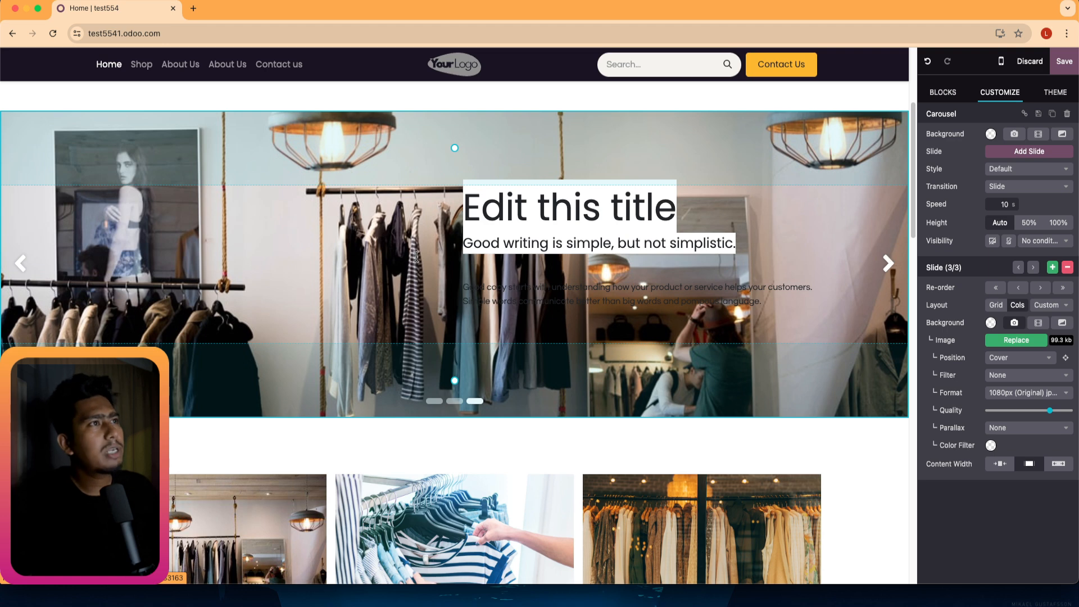
Set the third slide's paragraph font colour to white.
triple_click(523, 298)
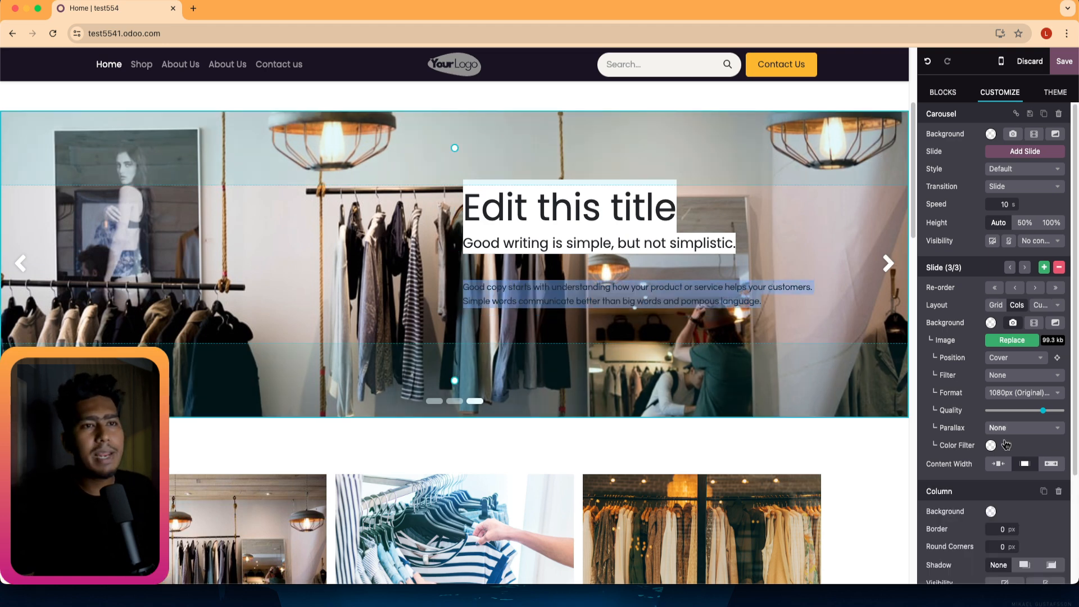
scroll(1000, 450, "down", 3)
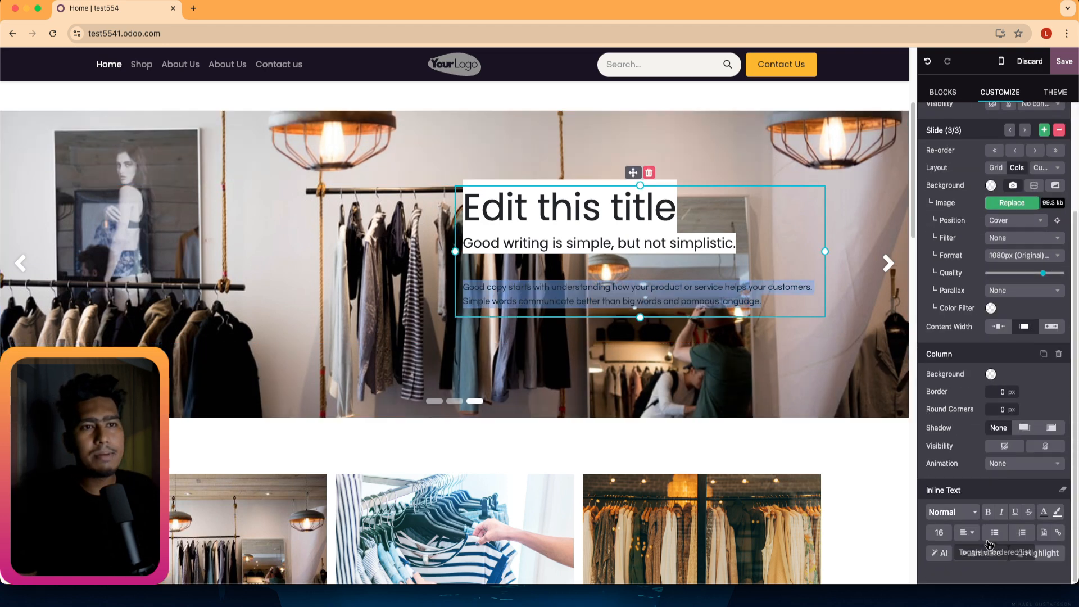
left_click(1043, 510)
left_click(1026, 388)
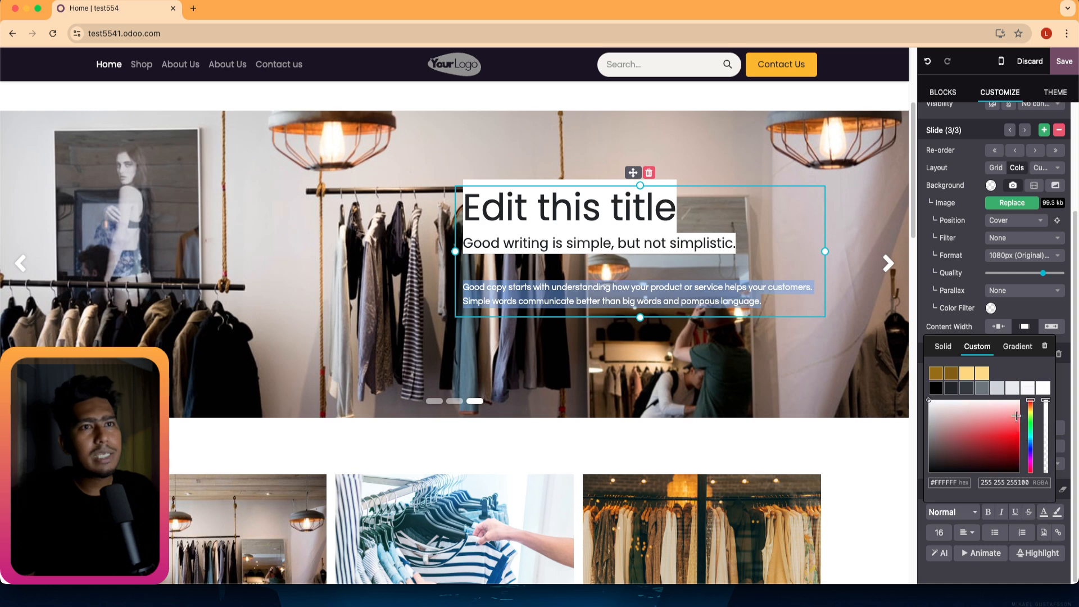
left_click(724, 179)
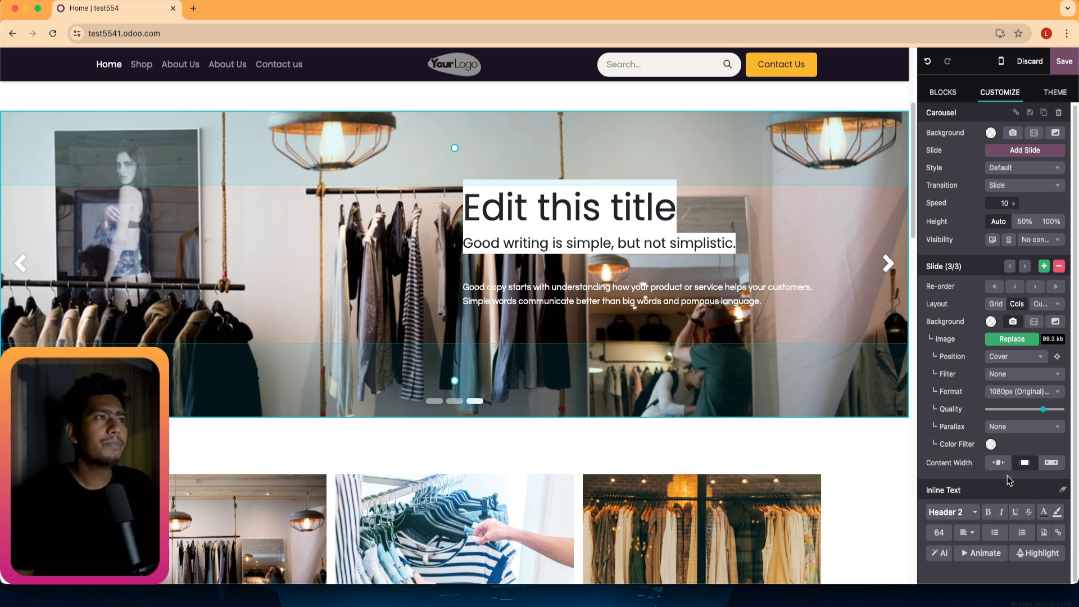
scroll(454, 395, "down", 1)
scroll(454, 365, "up", 5)
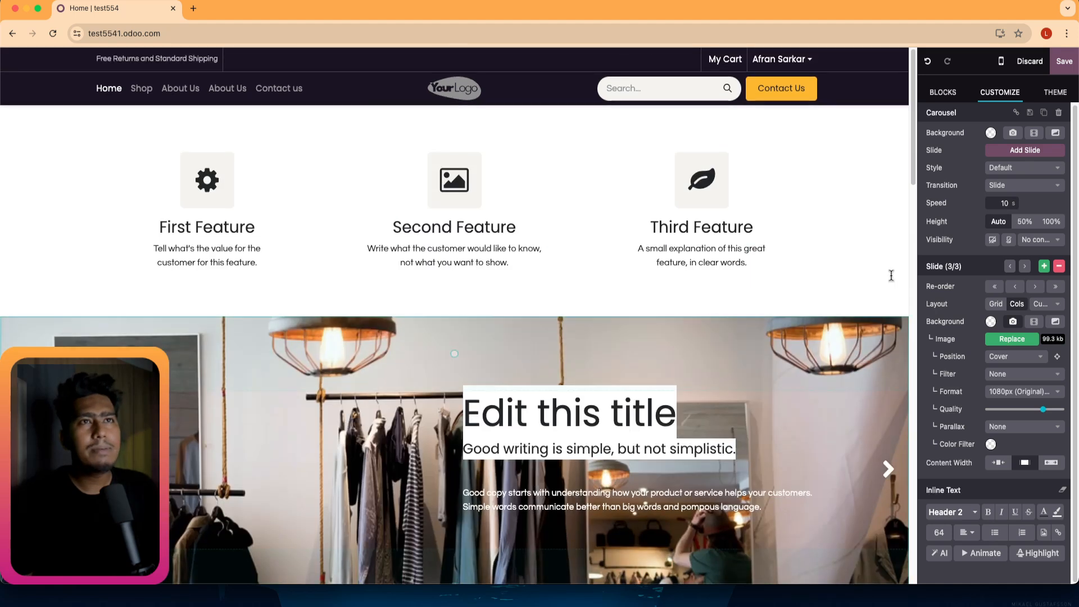
left_click(944, 95)
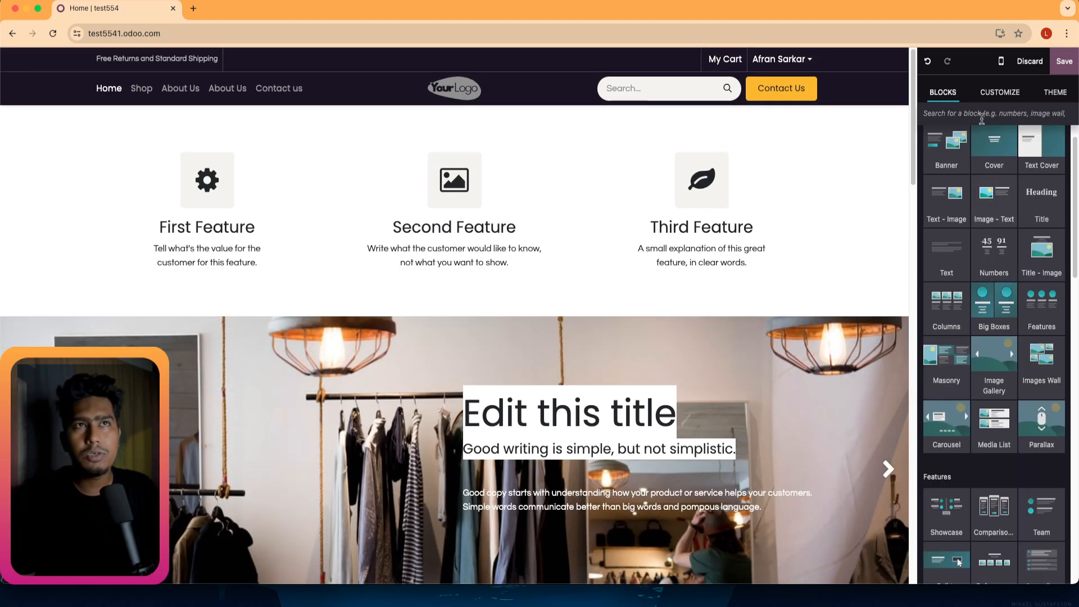
left_click(1002, 95)
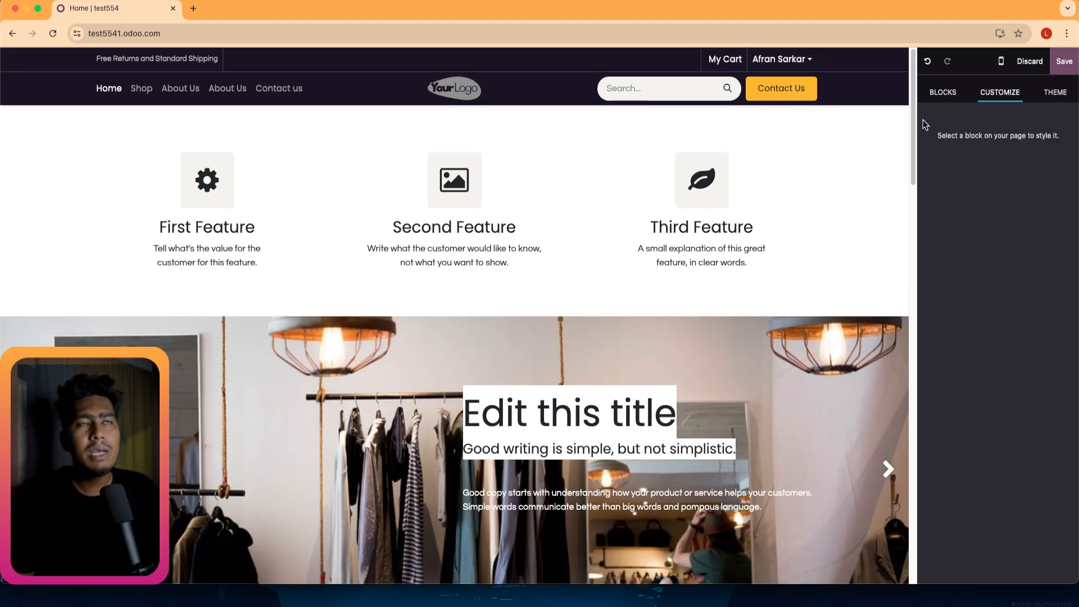
left_click(603, 180)
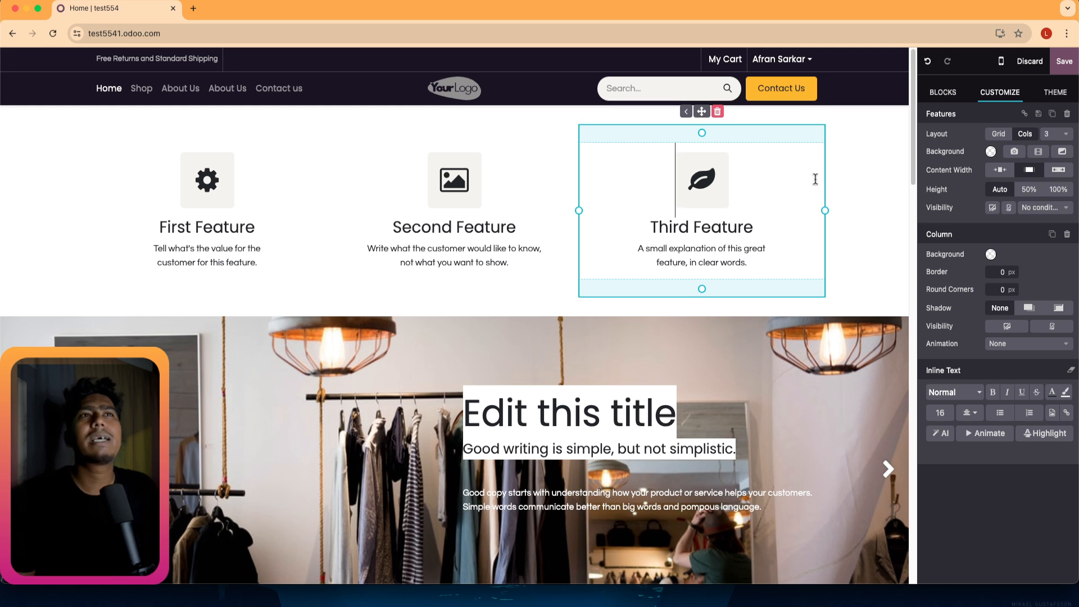
left_click(462, 199)
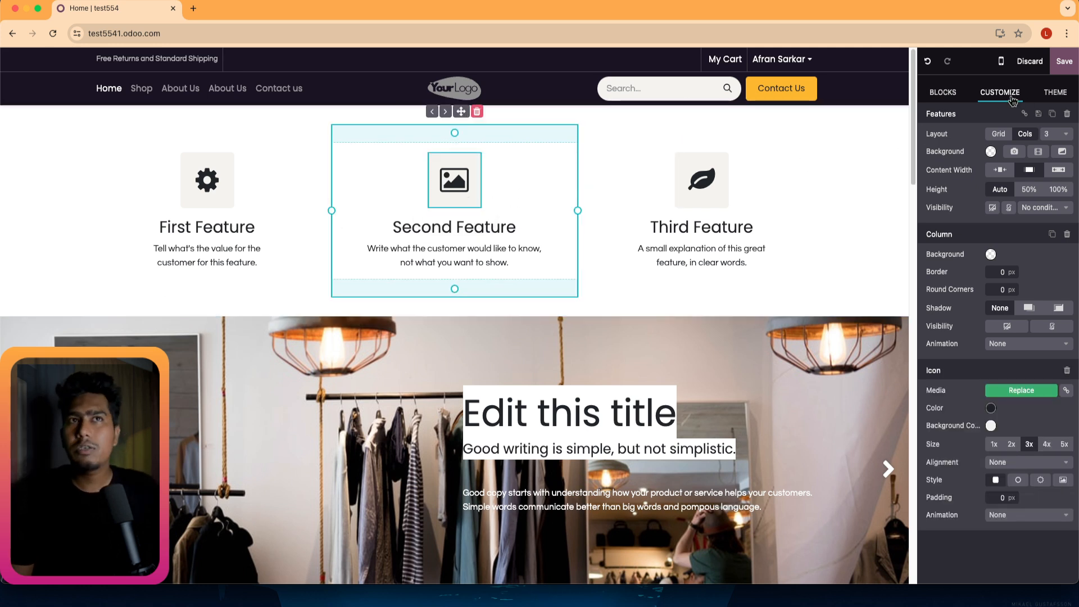
left_click(1054, 92)
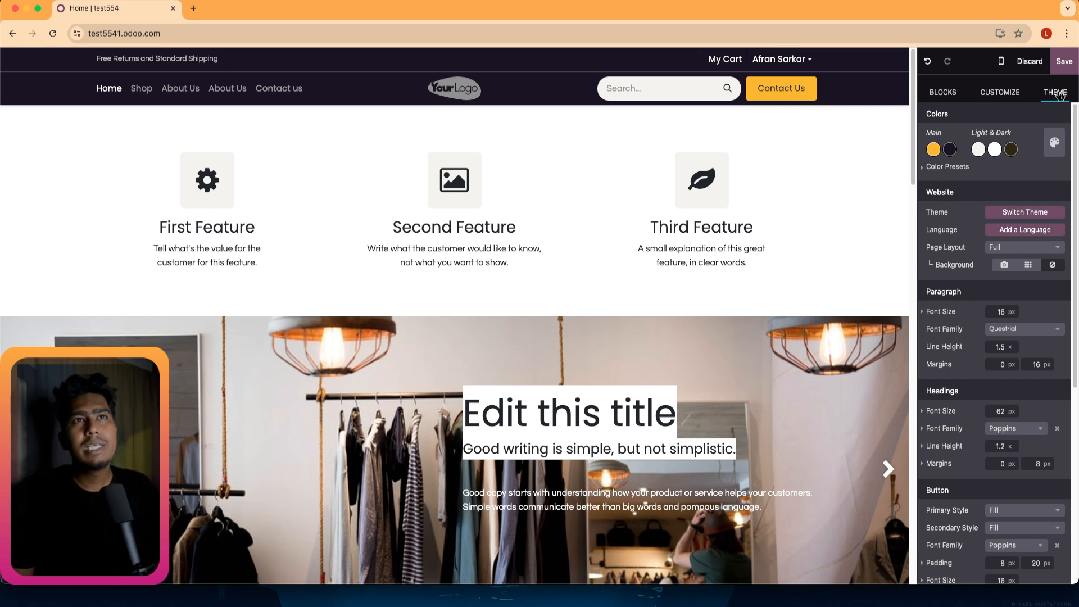
left_click(943, 94)
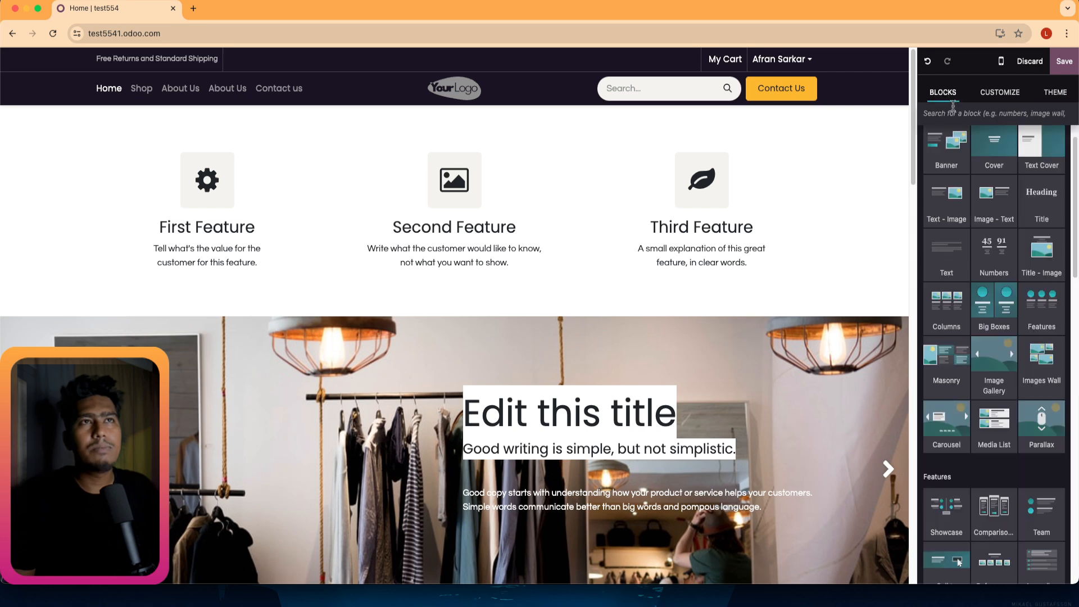
scroll(984, 388, "down", 5)
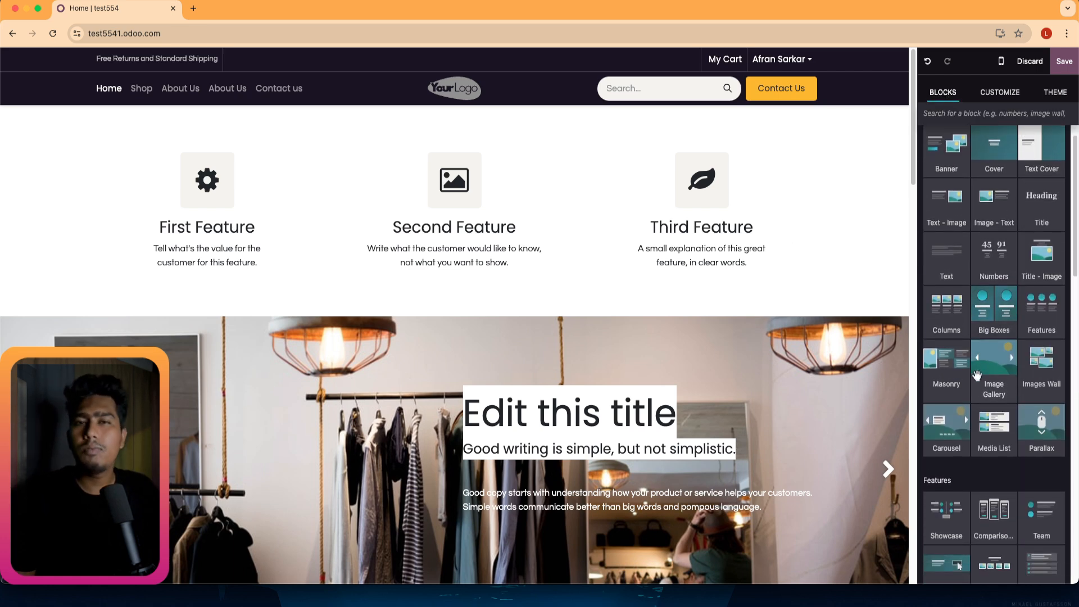
scroll(984, 388, "up", 5)
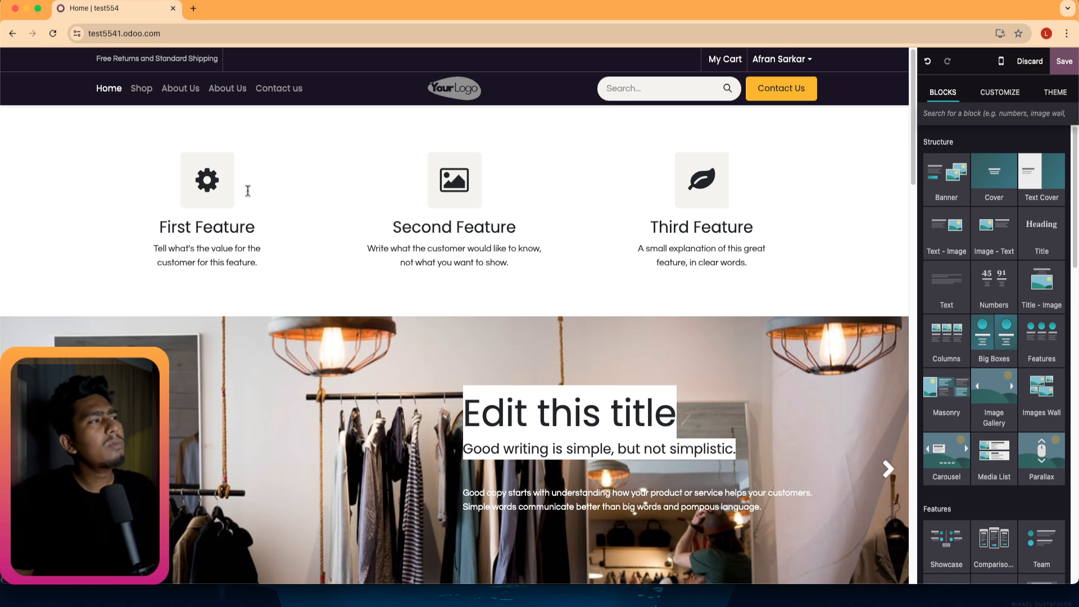
left_click(170, 219)
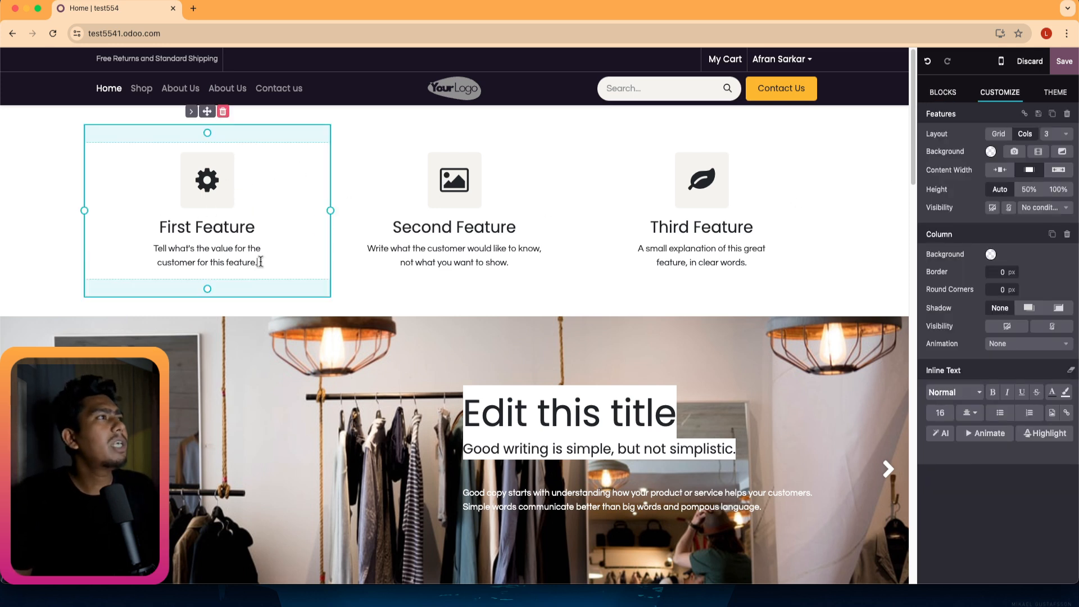
Colour the First Feature description text in a bright red shade.
left_click_drag(258, 262, 144, 251)
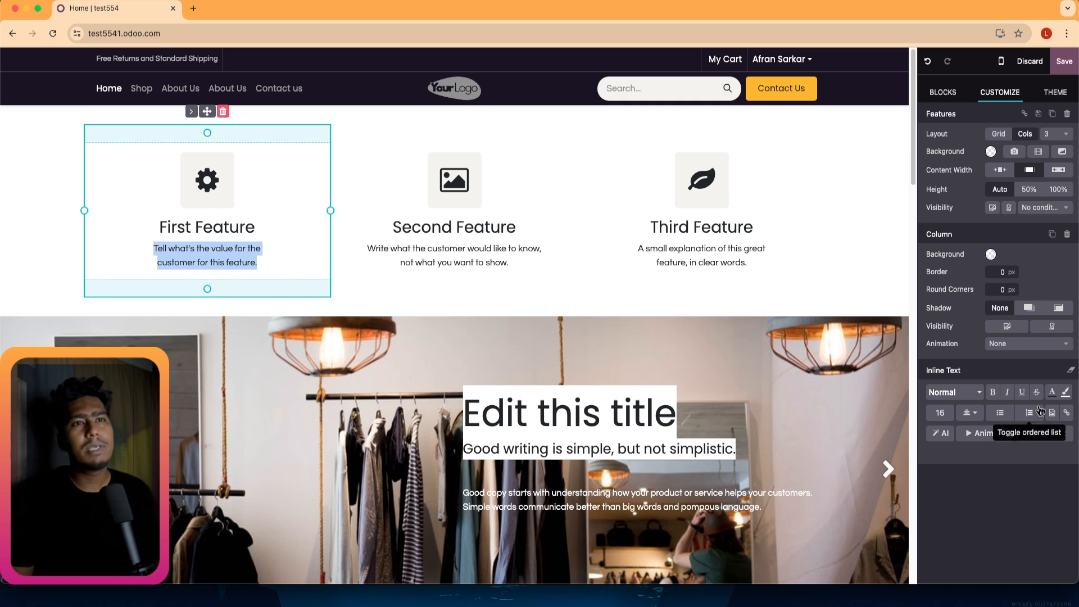
left_click(1052, 392)
left_click(1004, 480)
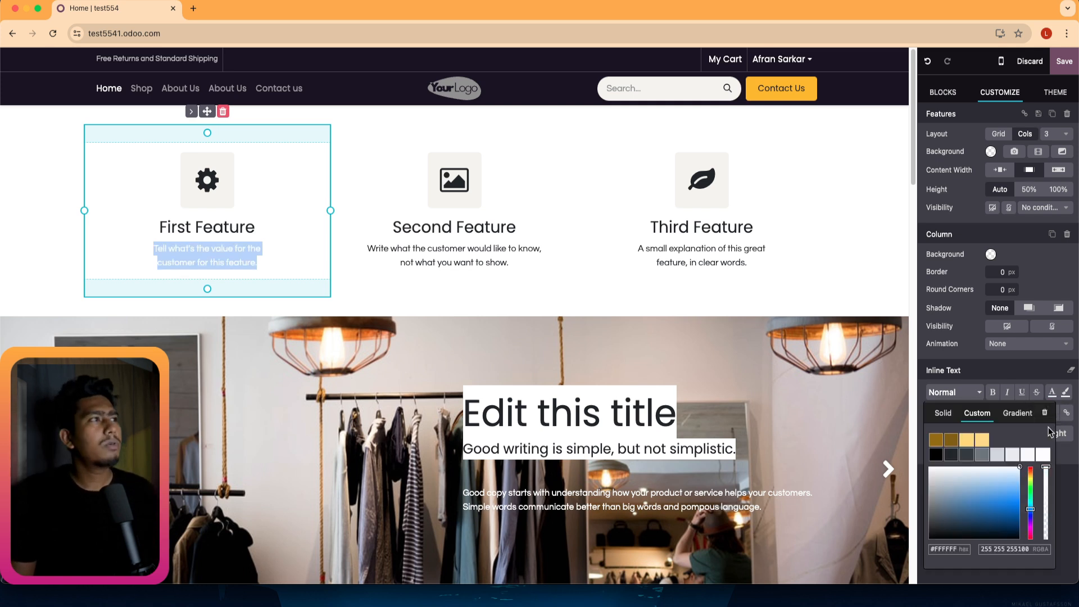
left_click(1030, 467)
left_click(988, 528)
left_click_drag(988, 528, 1021, 504)
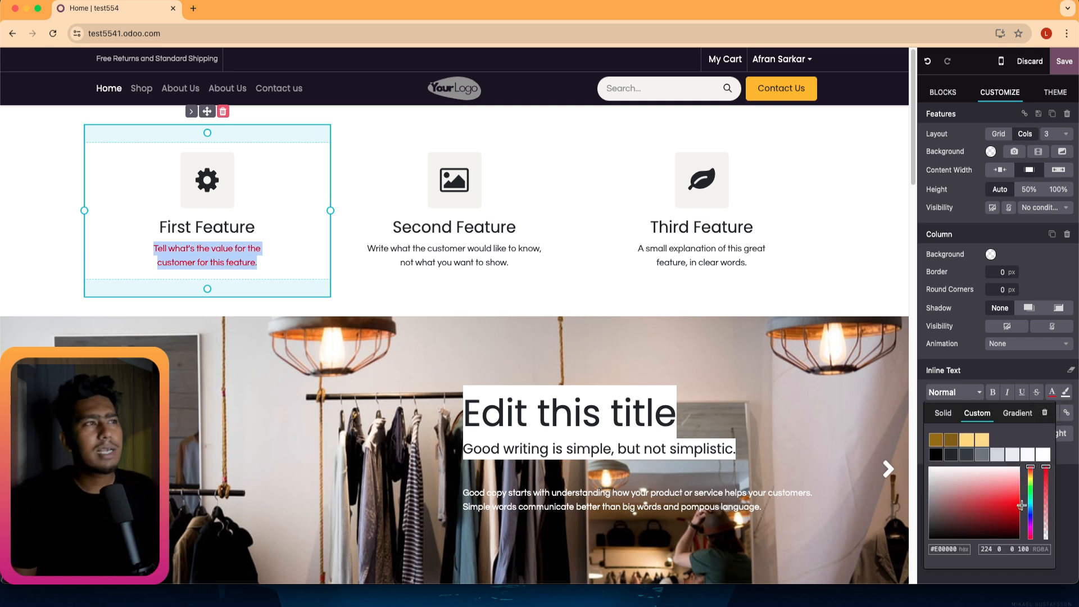
left_click(347, 165)
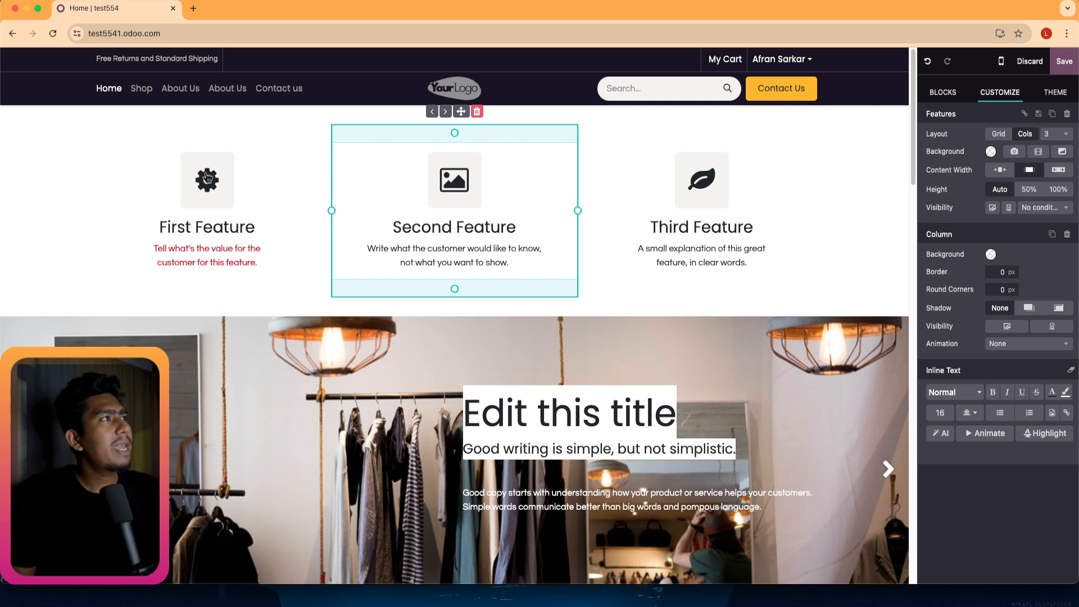
Select the whole First Feature heading text.
left_click(209, 180)
left_click(212, 231)
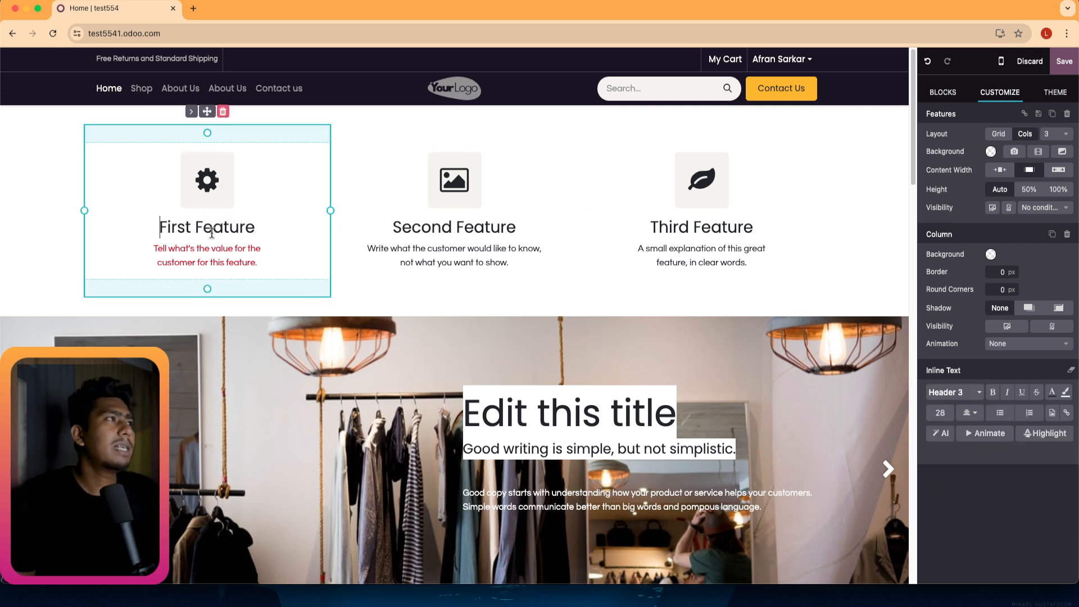
left_click(412, 166)
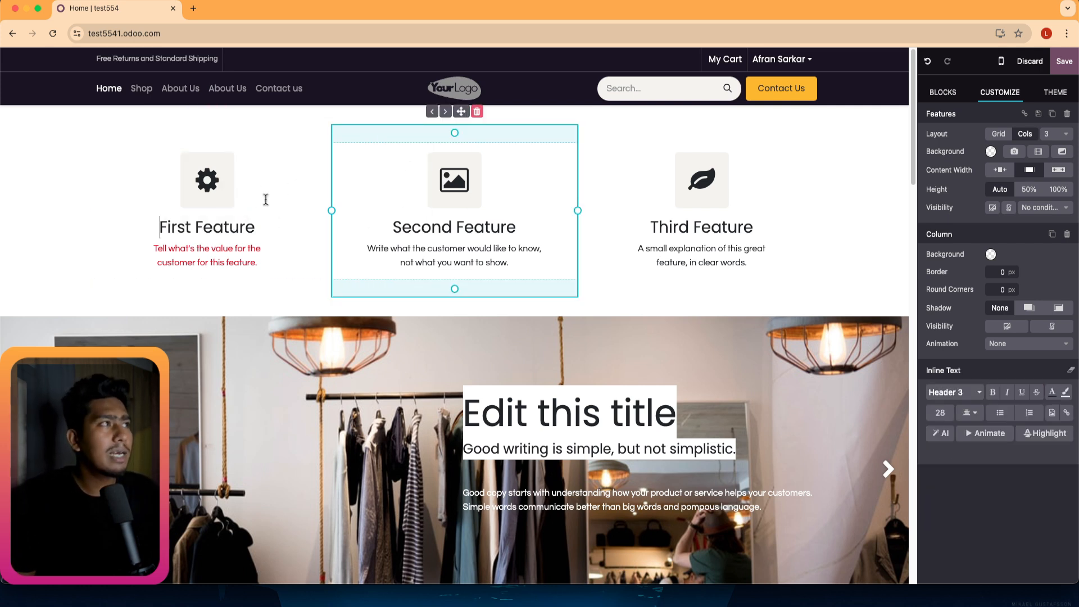
left_click(254, 228)
triple_click(254, 228)
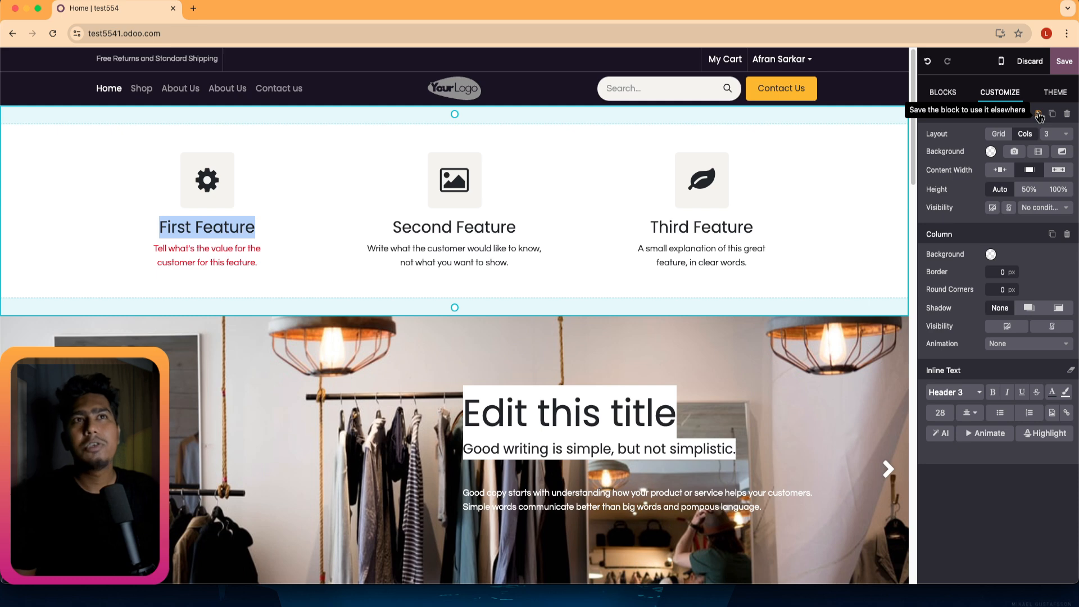
Save the Features section as a reusable 'Custom Features' block and reload the page.
left_click(1038, 115)
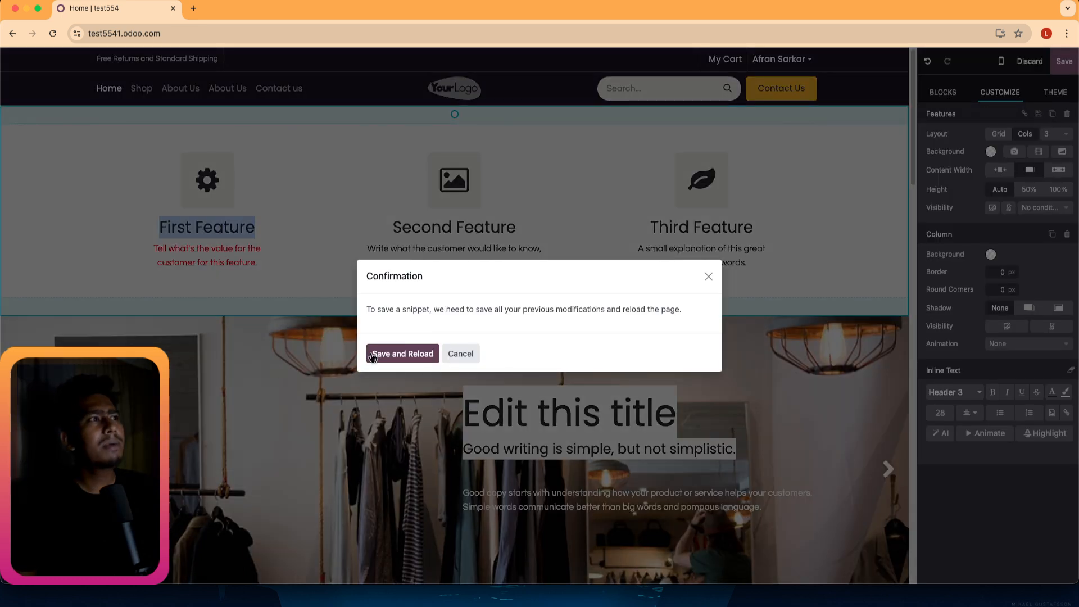
left_click(372, 355)
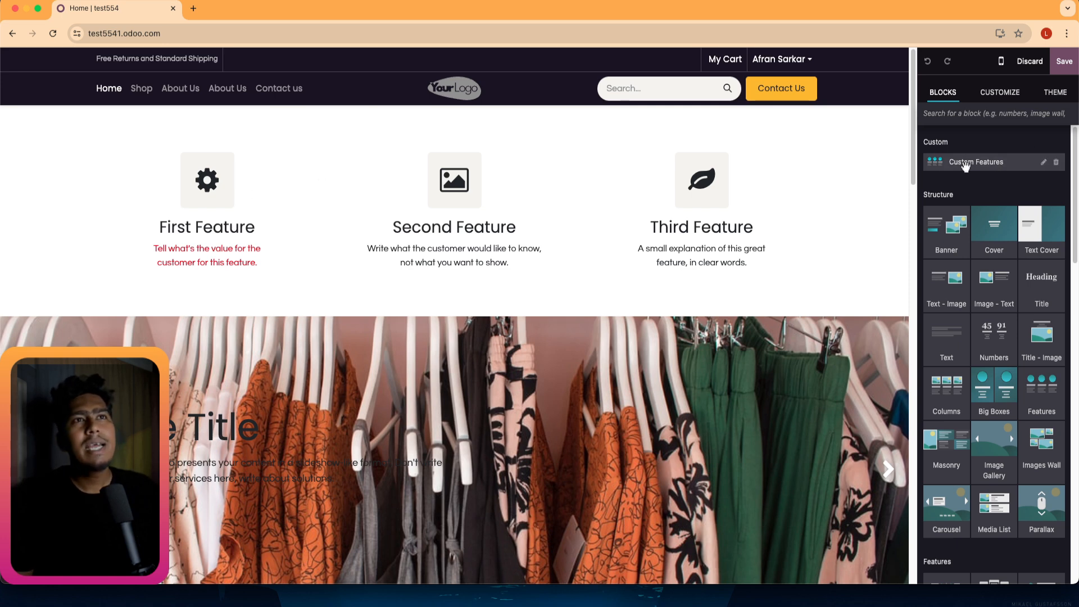
Insert the Custom Features block on the homepage, then delete its three columns to remove it.
left_click_drag(964, 166, 298, 279)
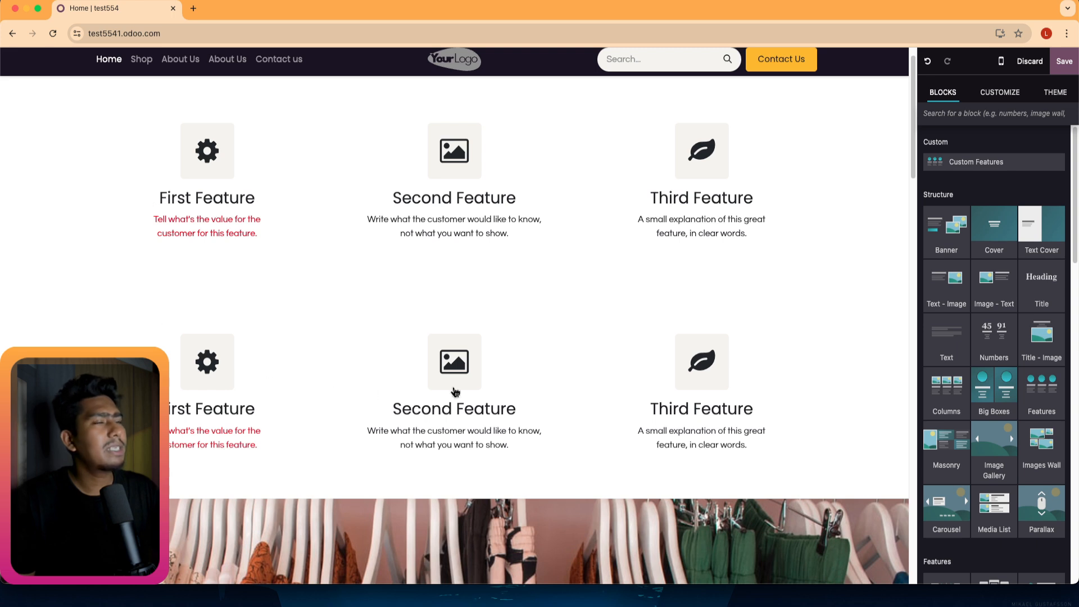
left_click(744, 352)
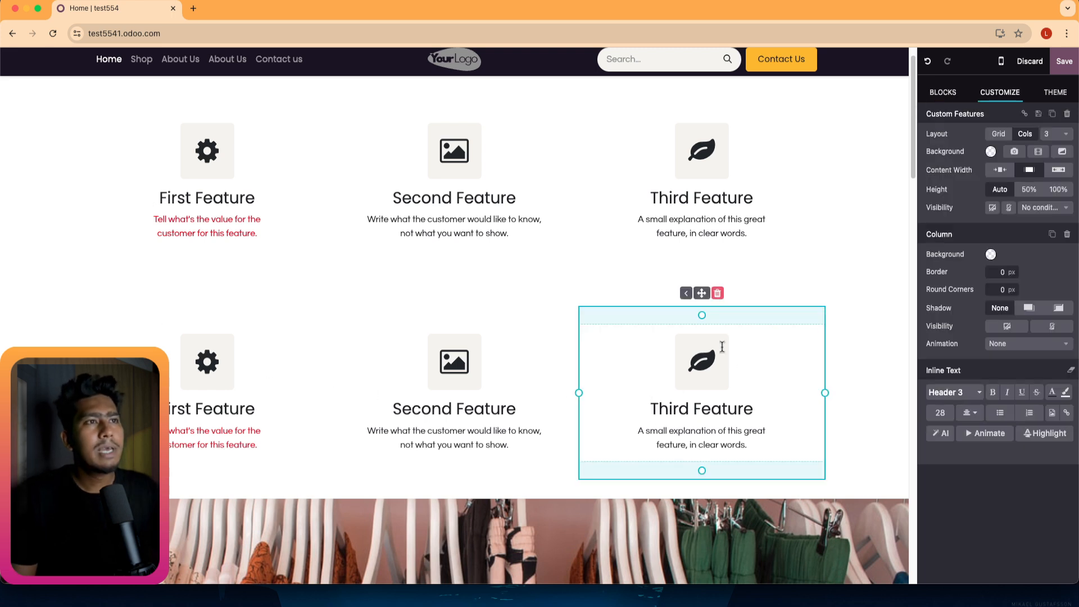
left_click(718, 293)
left_click(470, 293)
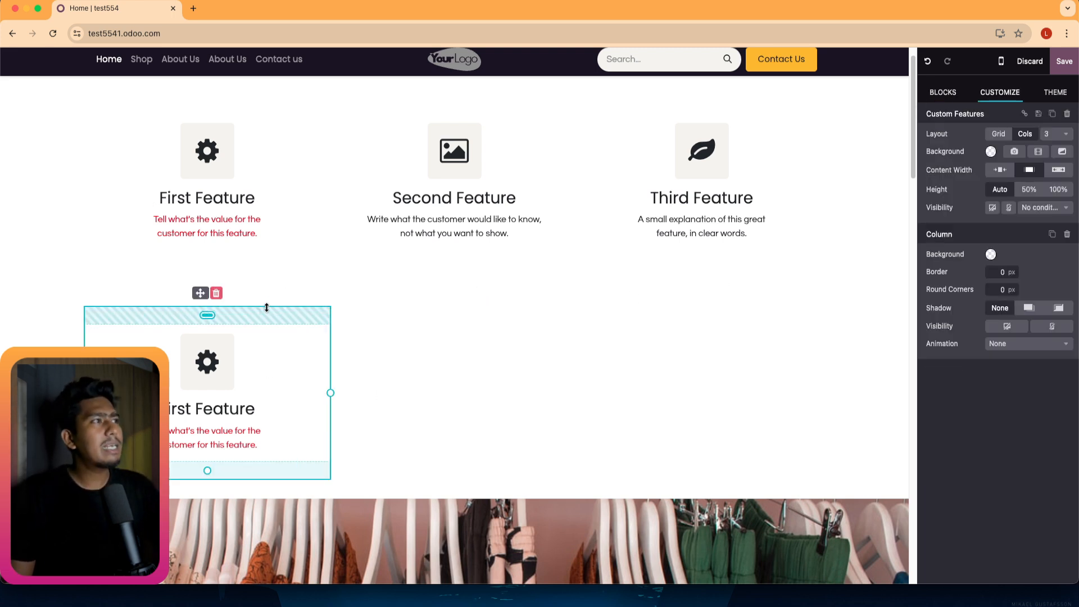
left_click(186, 275)
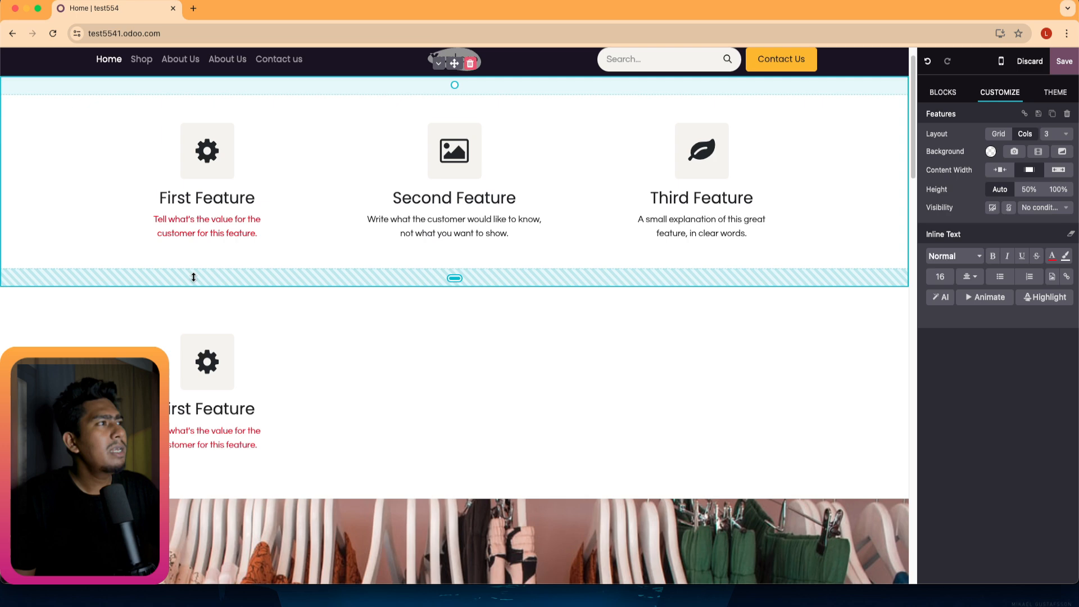
left_click(262, 313)
left_click(216, 293)
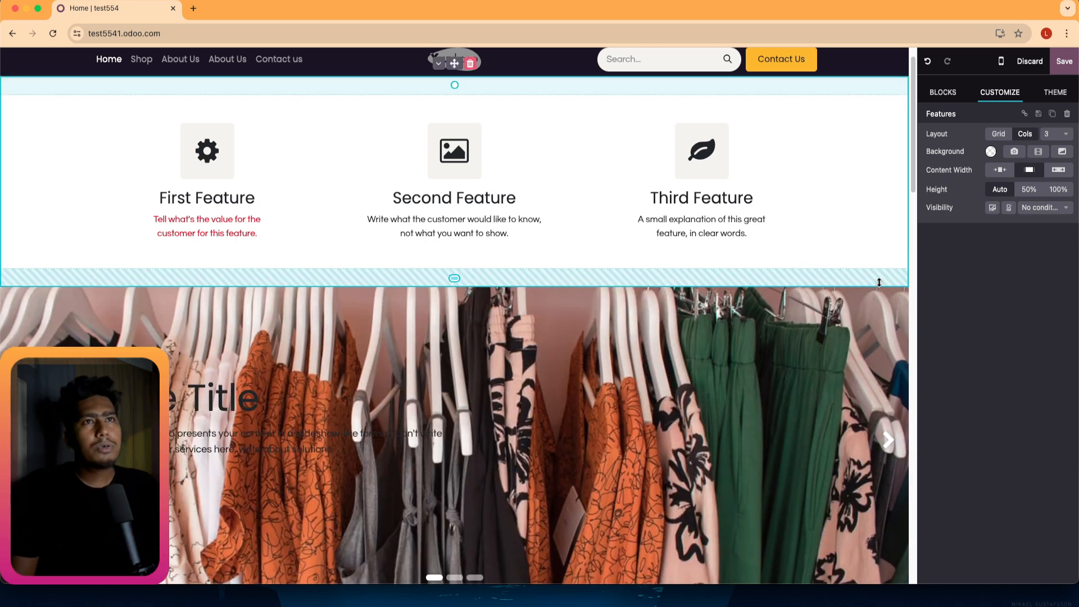
Check the Shop menu link and save the homepage, leaving edit mode.
scroll(494, 221, "up", 2)
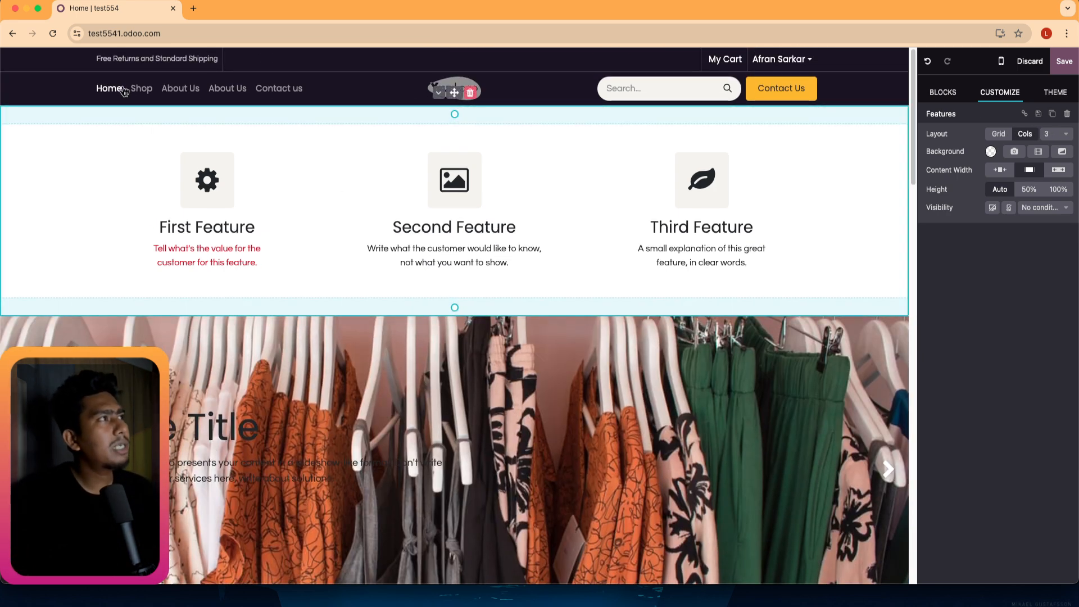
left_click(140, 89)
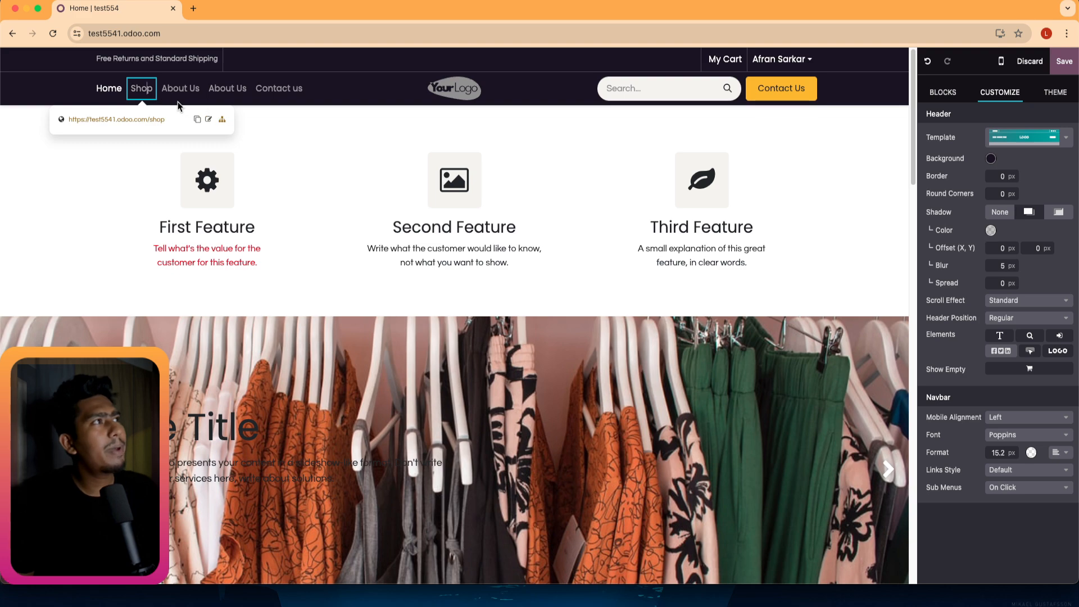
left_click(1064, 60)
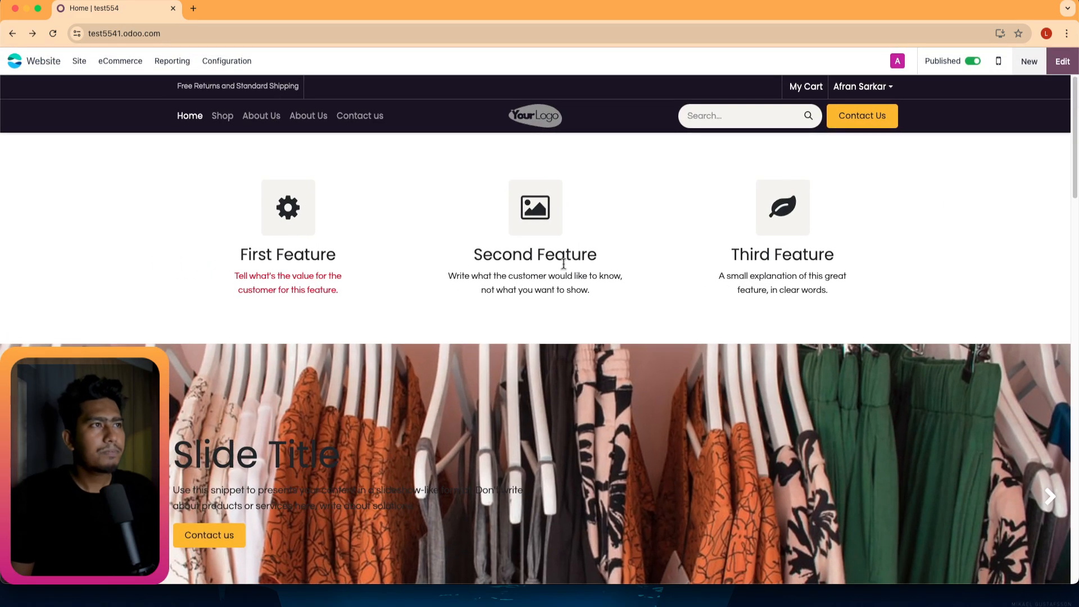
View the empty Shop page and the About Us page, then go to Contact us.
scroll(490, 259, "down", 10)
scroll(423, 416, "up", 15)
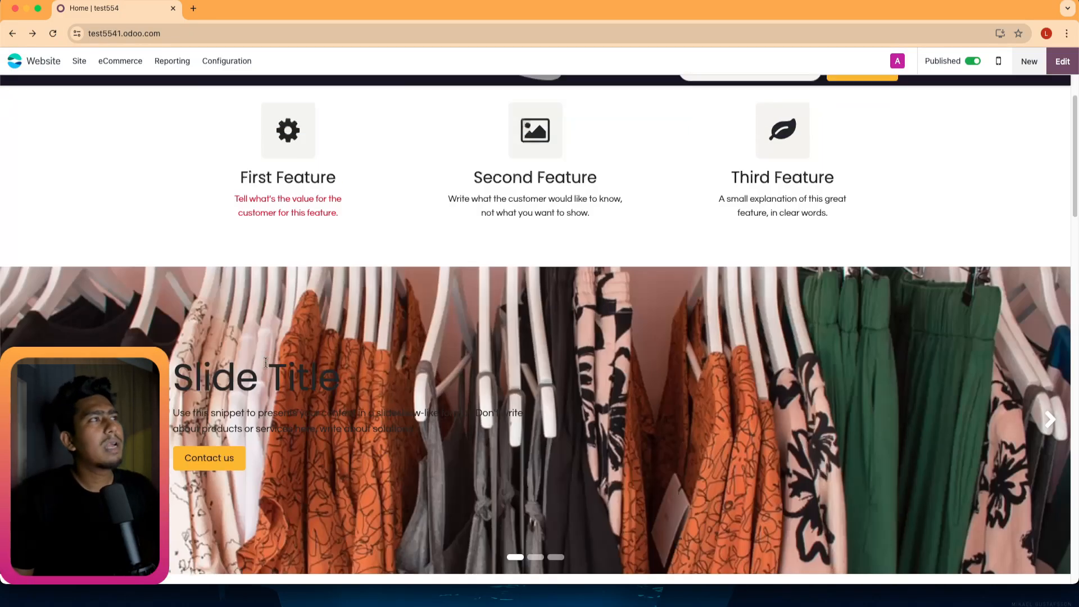
left_click(222, 118)
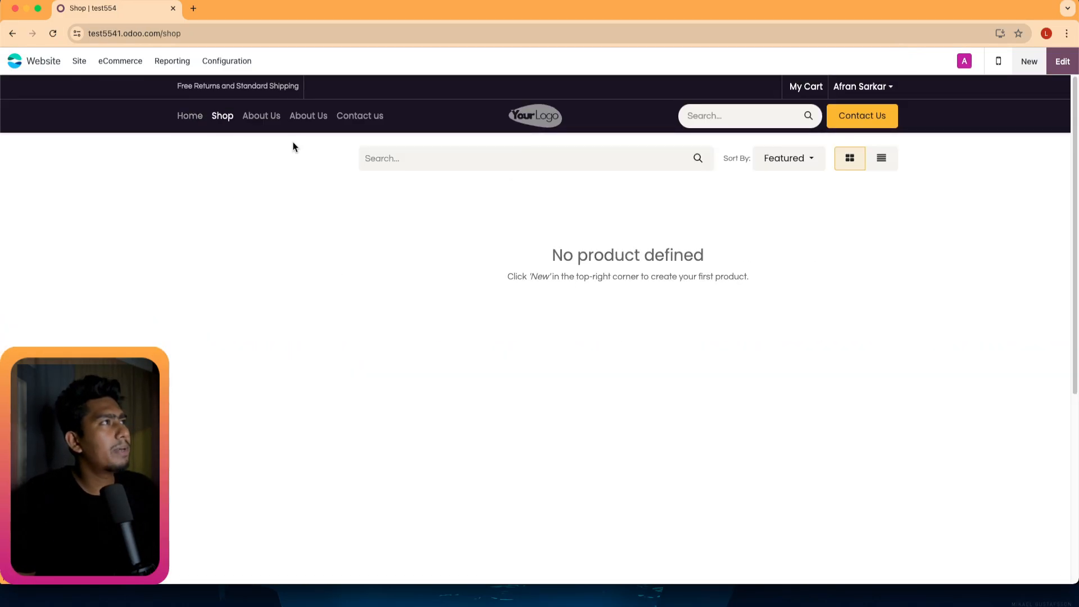
left_click(260, 118)
scroll(629, 331, "down", 6)
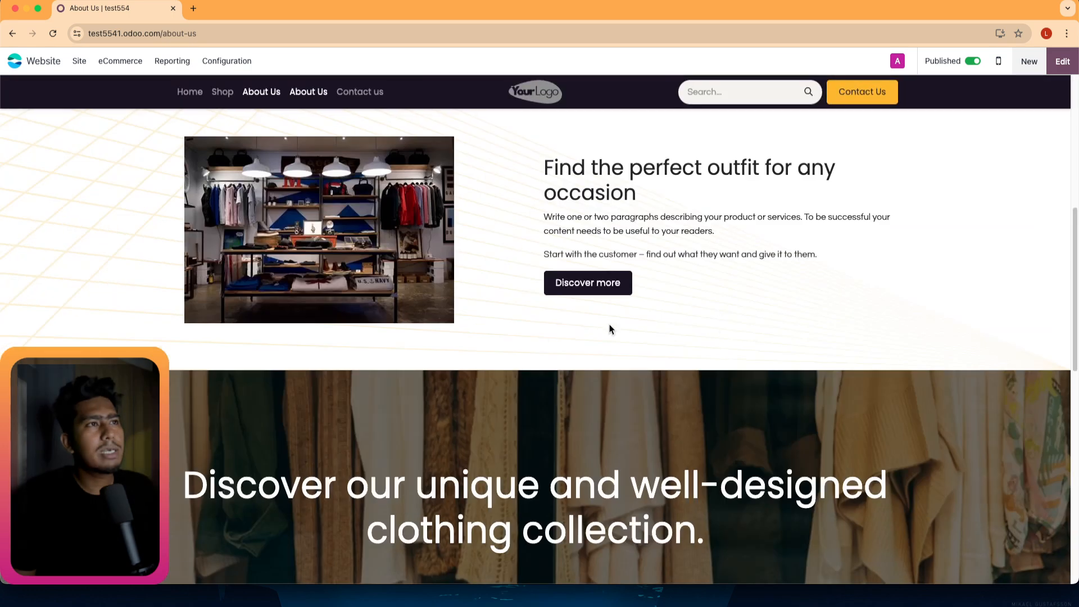
scroll(611, 329, "down", 10)
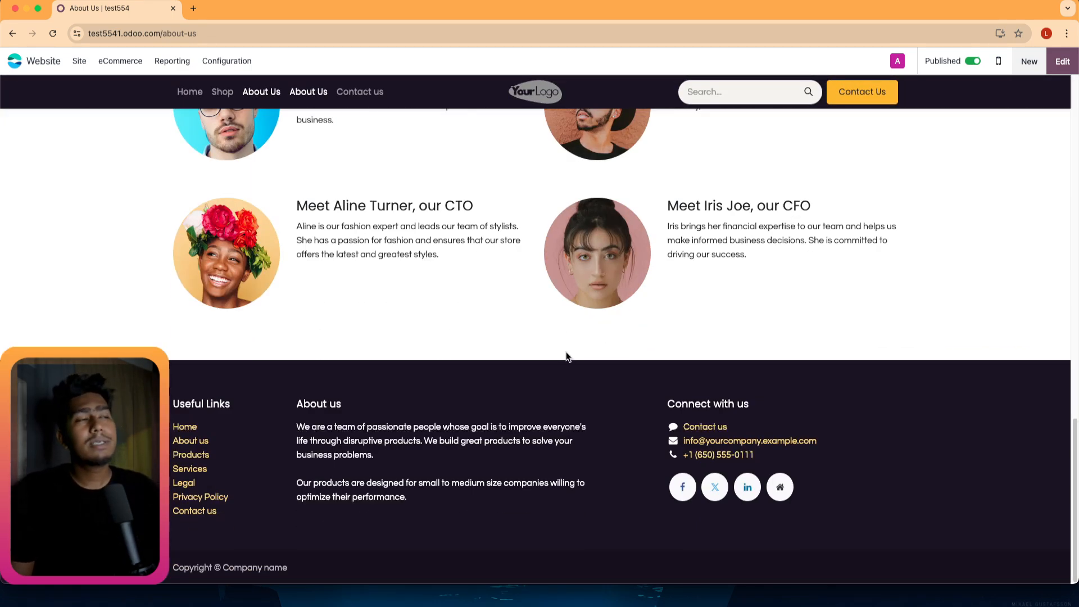
scroll(609, 326, "up", 10)
scroll(582, 332, "up", 7)
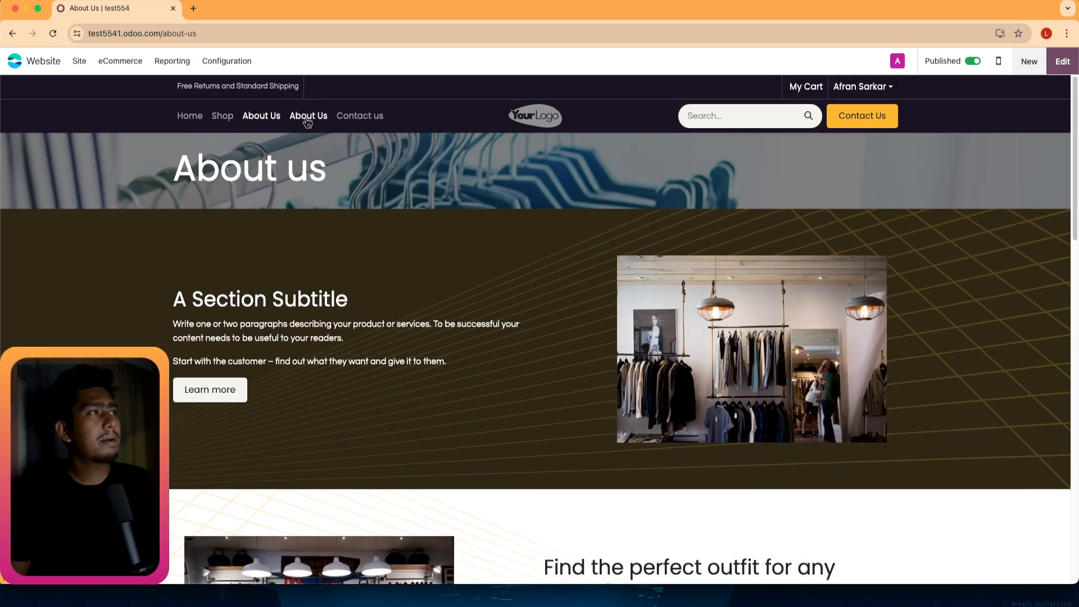
left_click(358, 116)
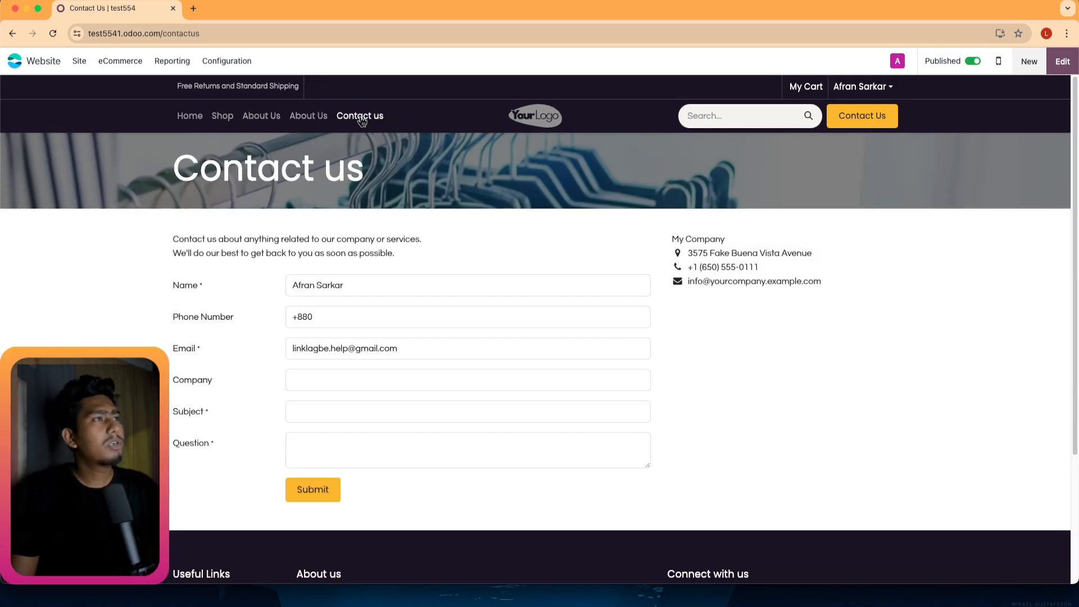
Submit a test contact message with Subject 'dfd' and Question 'dfddfdfd'.
scroll(292, 464, "down", 1)
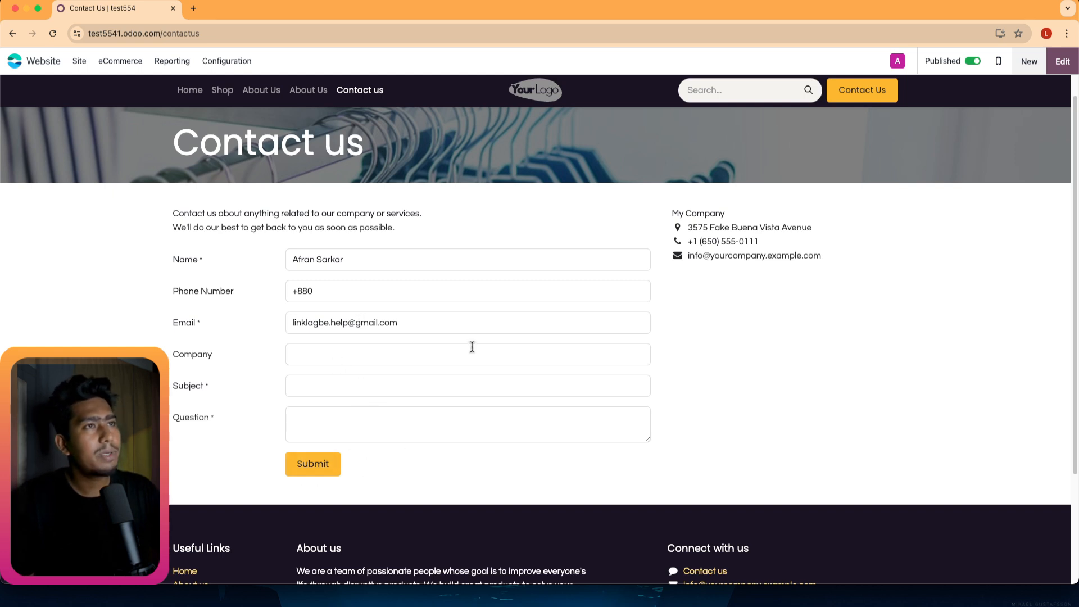
scroll(651, 298, "up", 1)
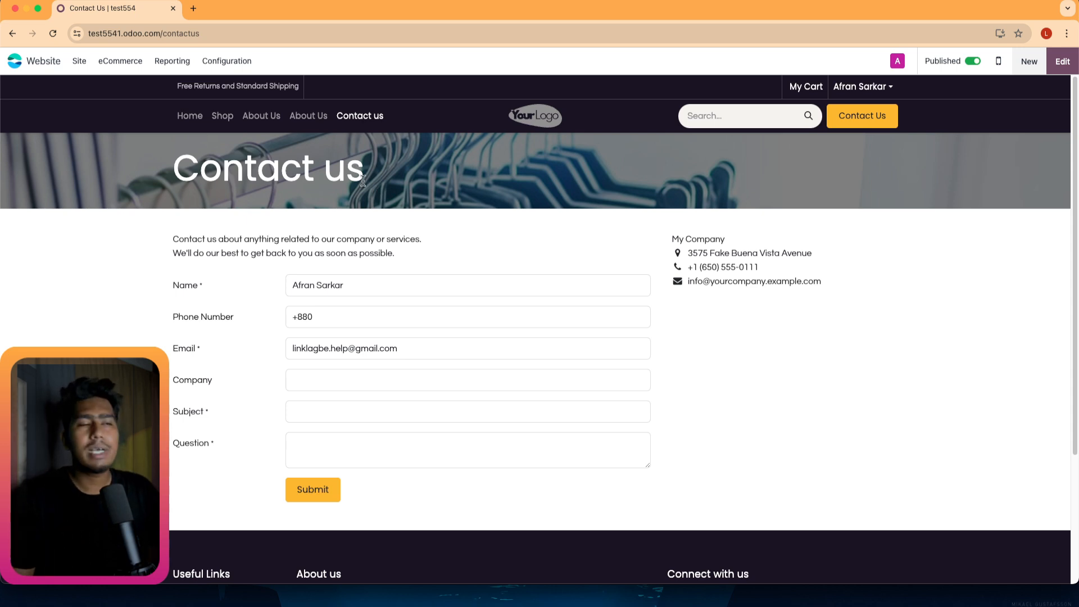
left_click(331, 488)
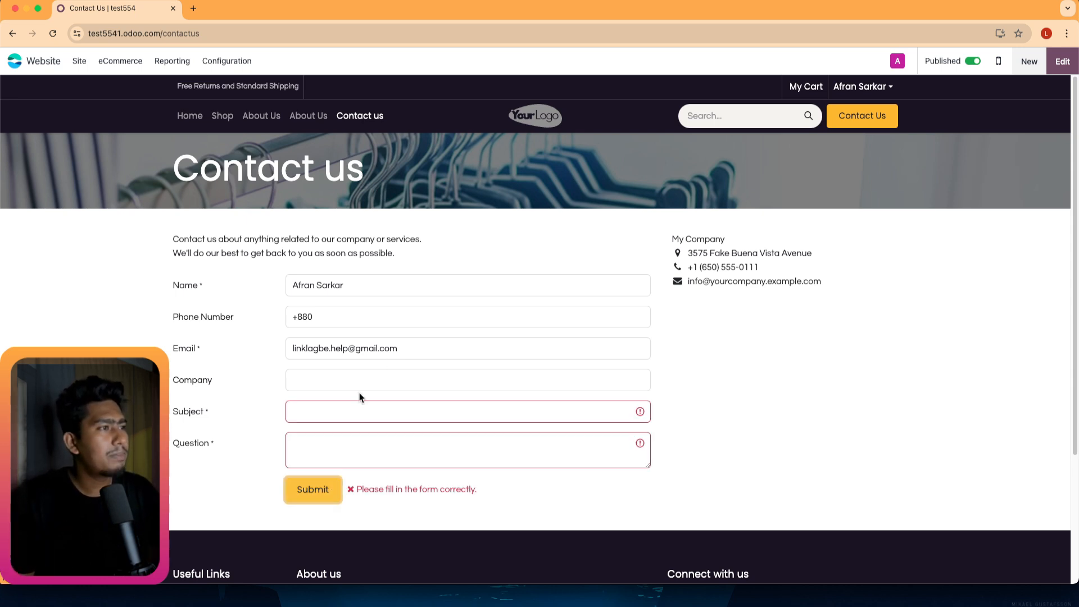
left_click(321, 411)
type("dfd")
key("Tab")
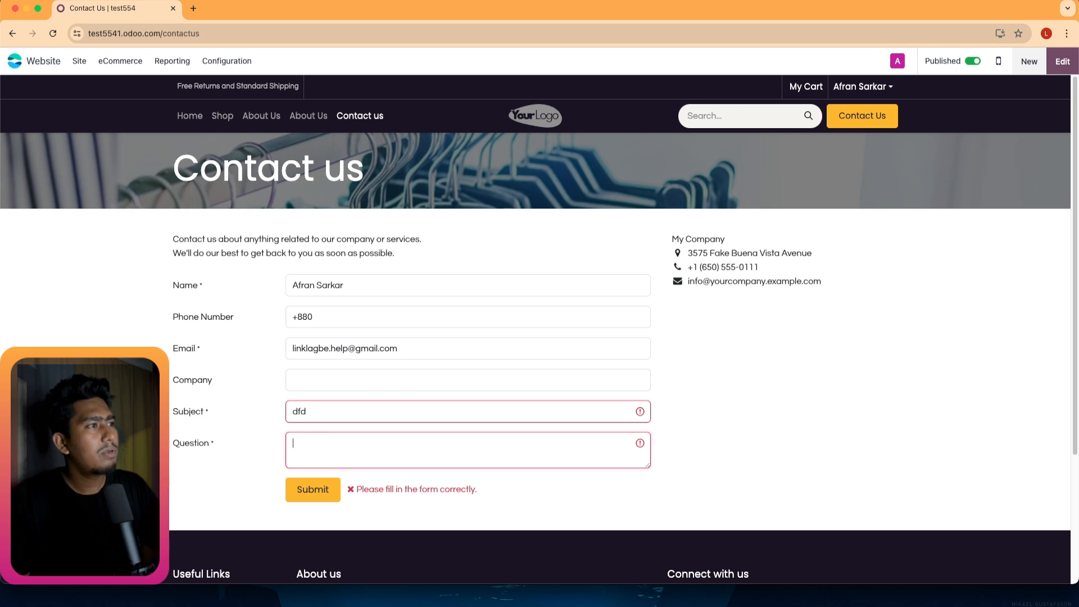
type("dfddfdfd")
left_click(307, 494)
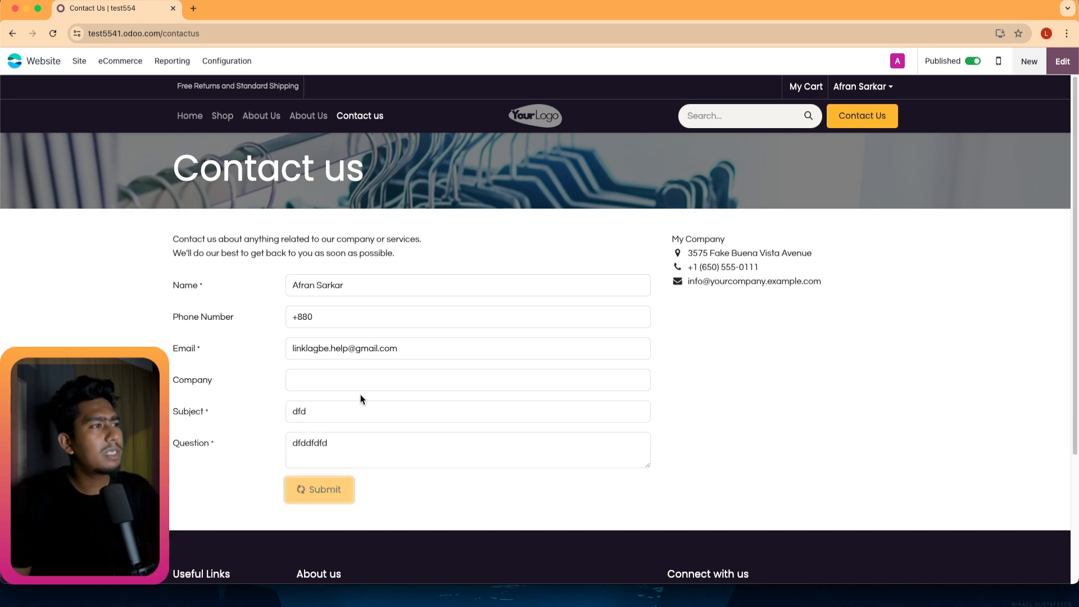
Leave the contactus-thank-you page and return to the Contact us form.
scroll(388, 427, "down", 1)
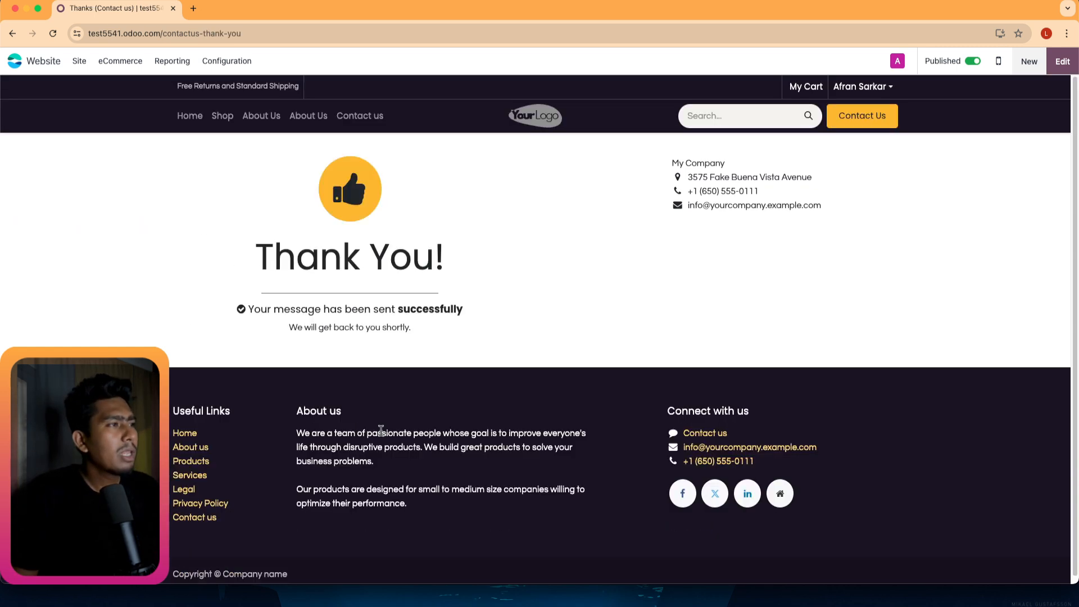
left_click(276, 34)
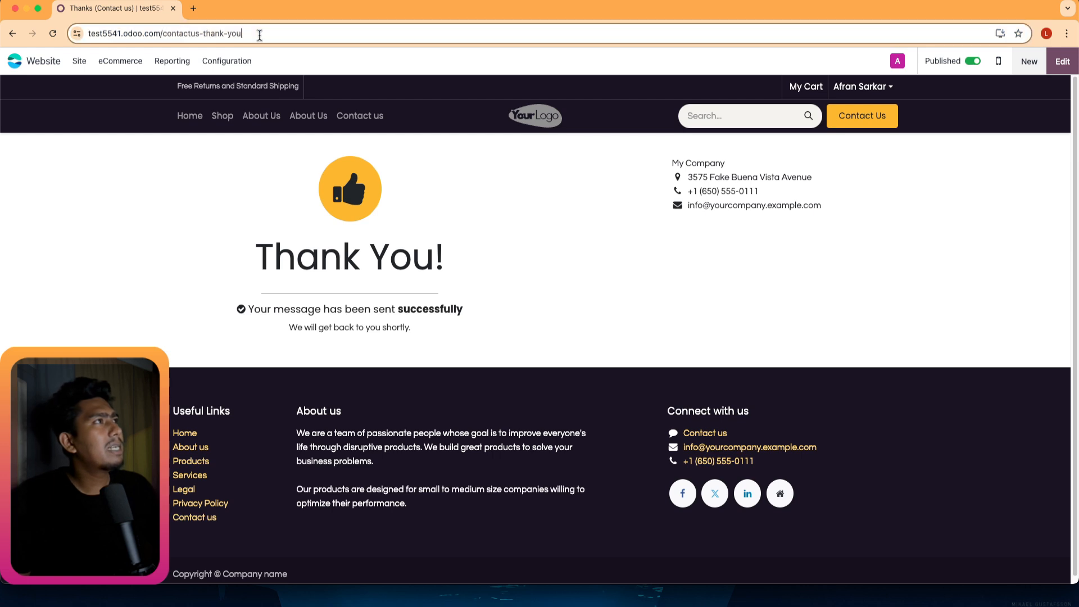
left_click(276, 34)
left_click_drag(300, 35, 189, 35)
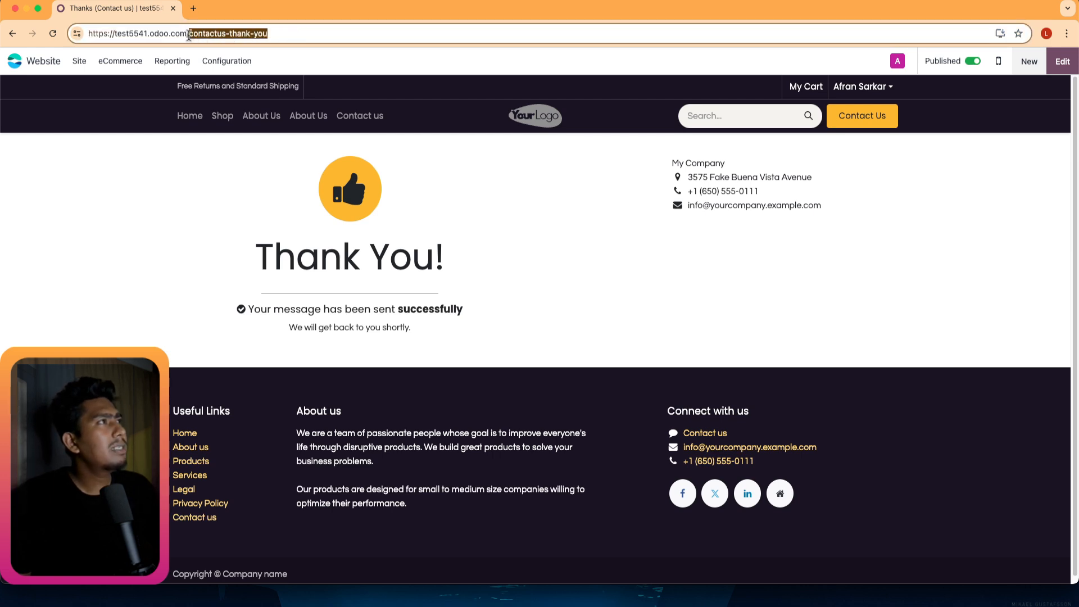
left_click(14, 32)
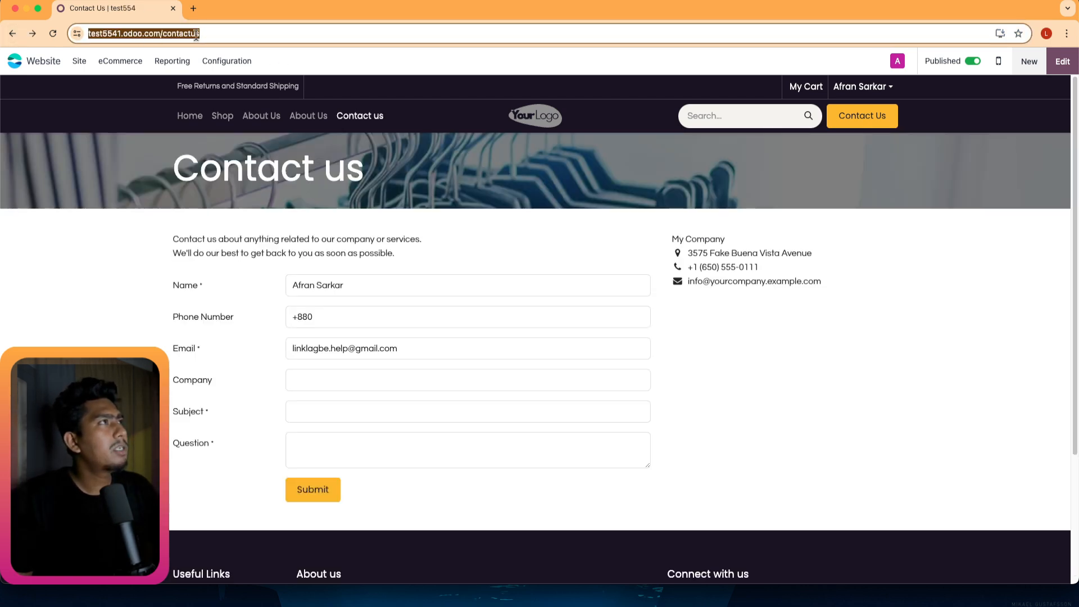
left_click(169, 40)
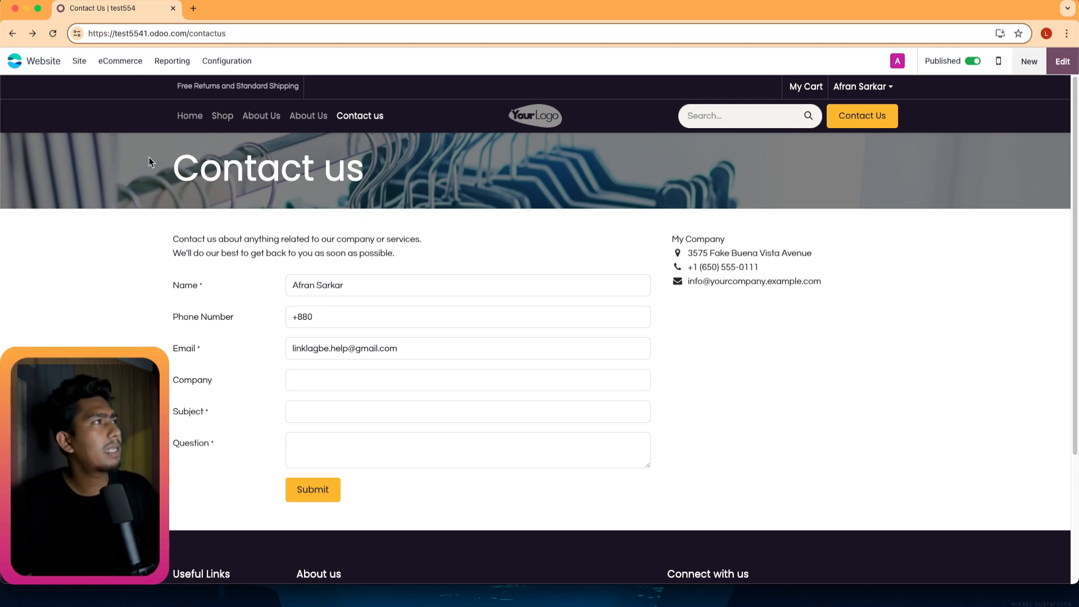
Delete the second About Us entry in the Menu Editor and save the menu.
left_click(80, 62)
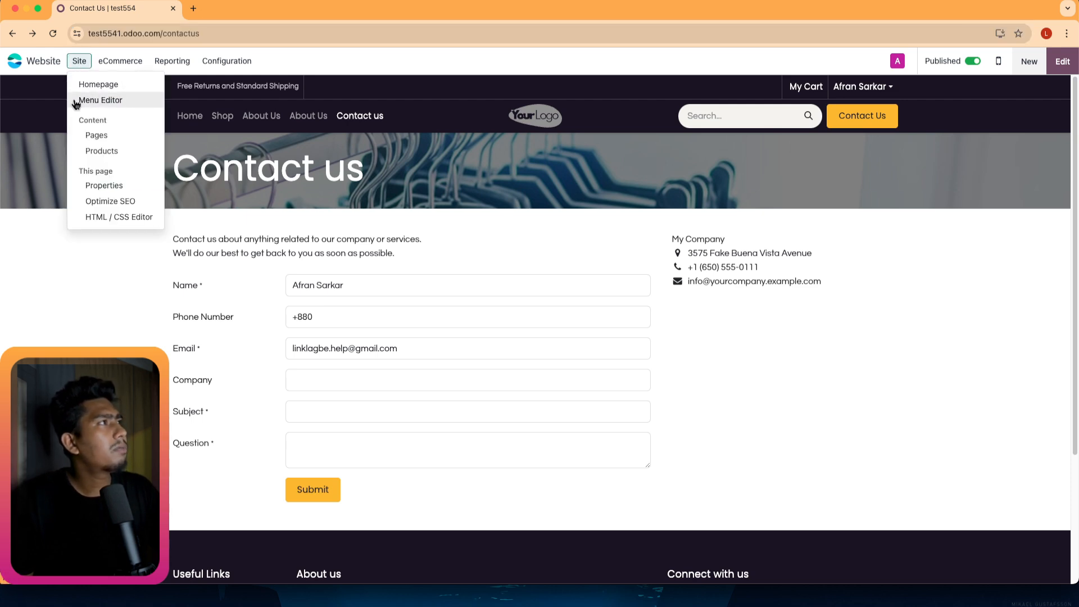
left_click(116, 104)
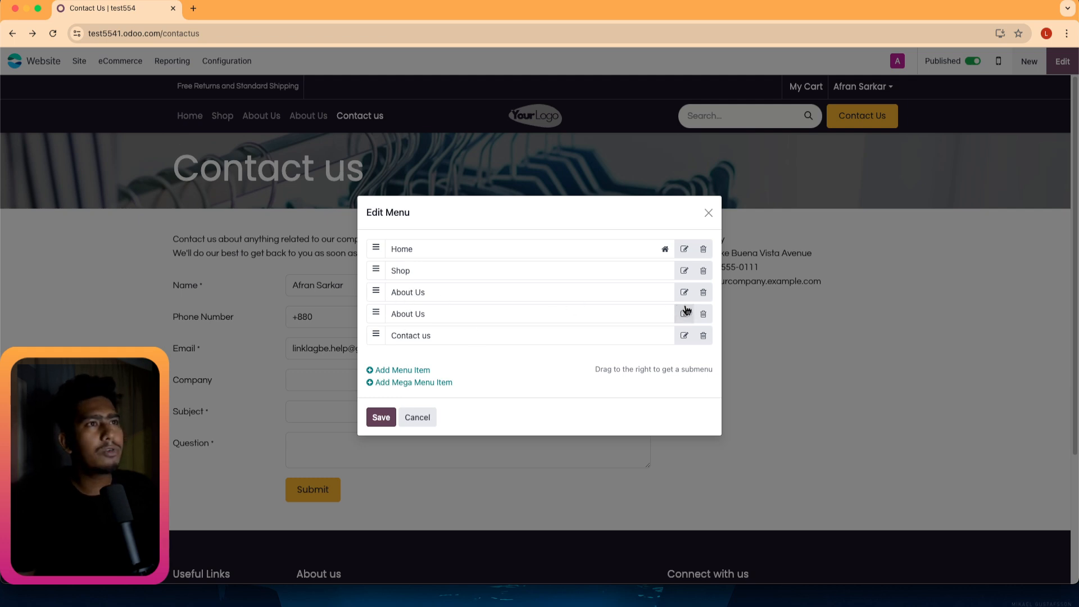
left_click(703, 292)
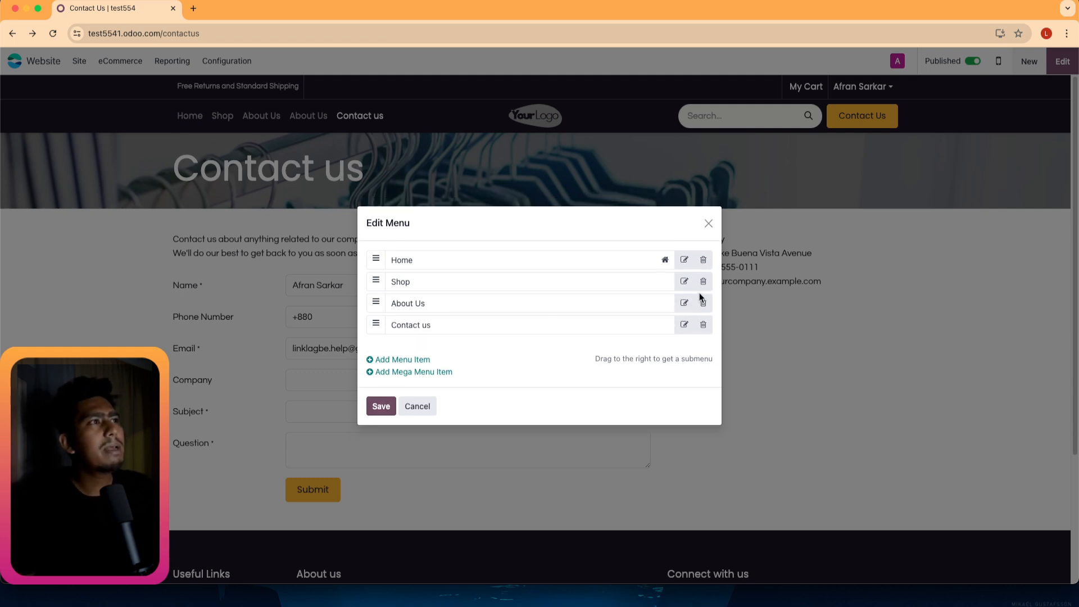
left_click(380, 407)
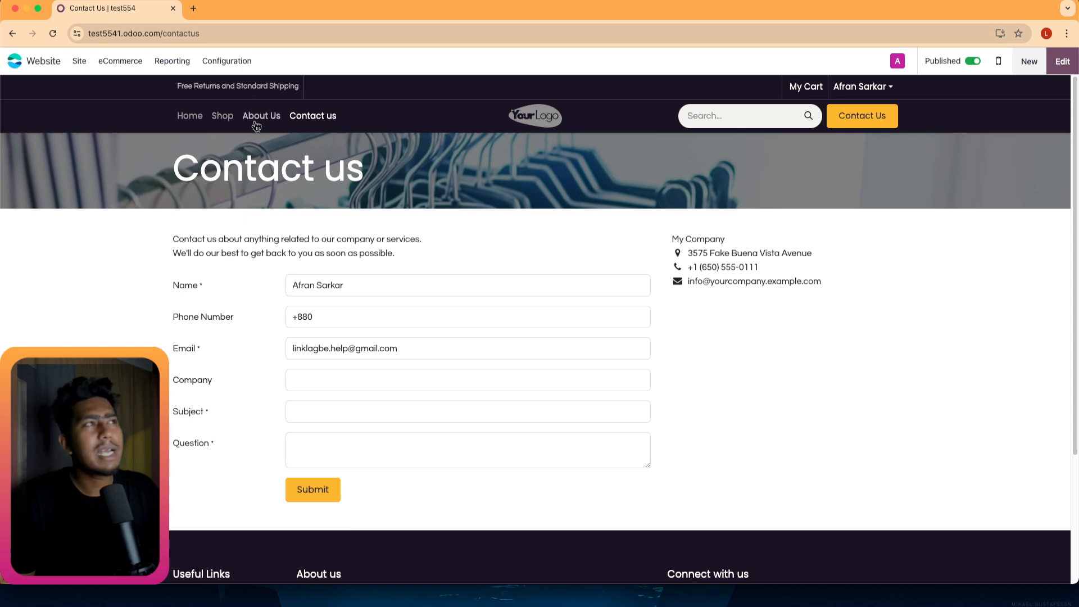
Reopen the Menu Editor to verify the cleaned menu, then close it unchanged.
left_click(80, 63)
left_click(93, 100)
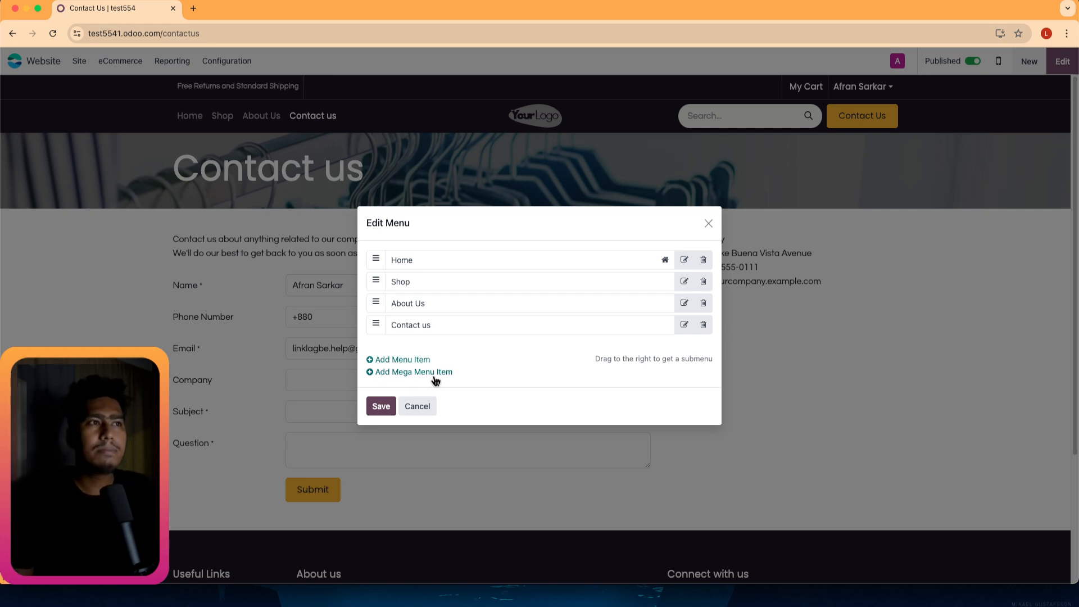
left_click(709, 224)
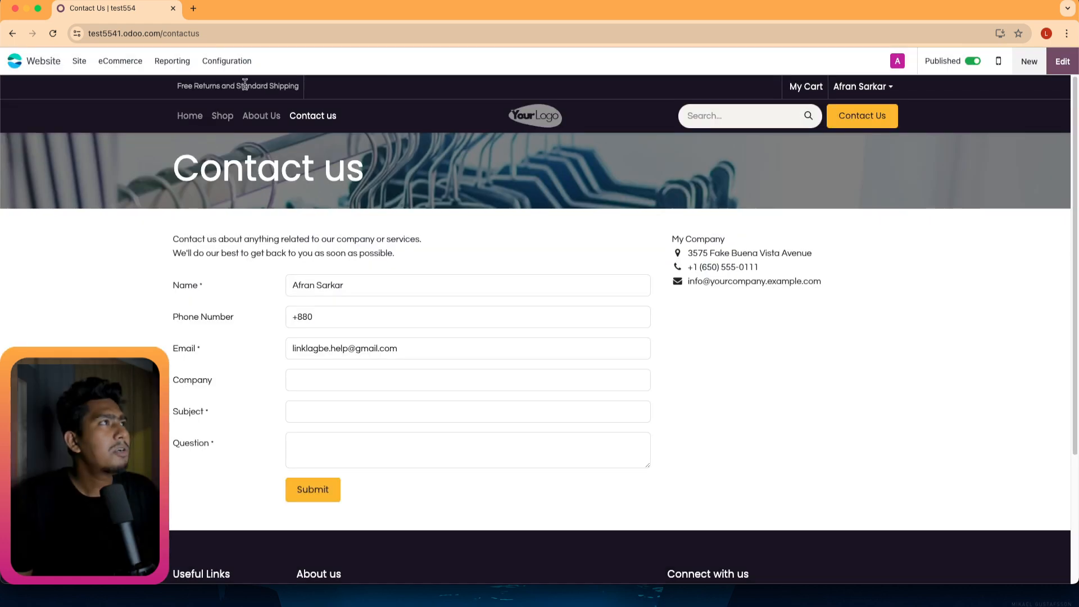
left_click(79, 60)
left_click(120, 61)
left_click(79, 61)
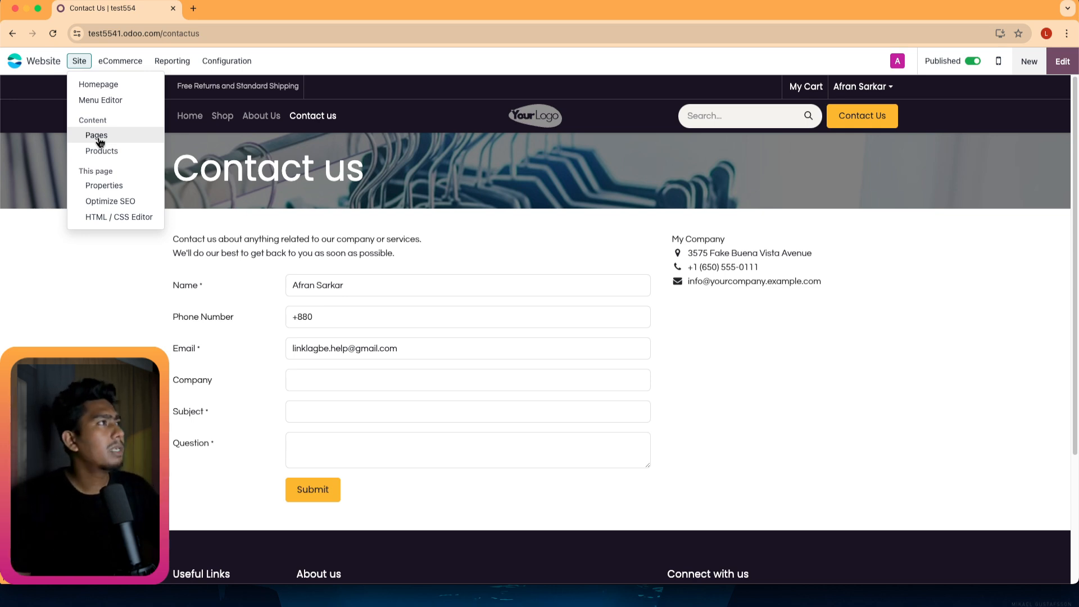
Open Site > Pages and preview the Thanks (Contact us) and Contact Us pages, returning each time.
left_click(99, 139)
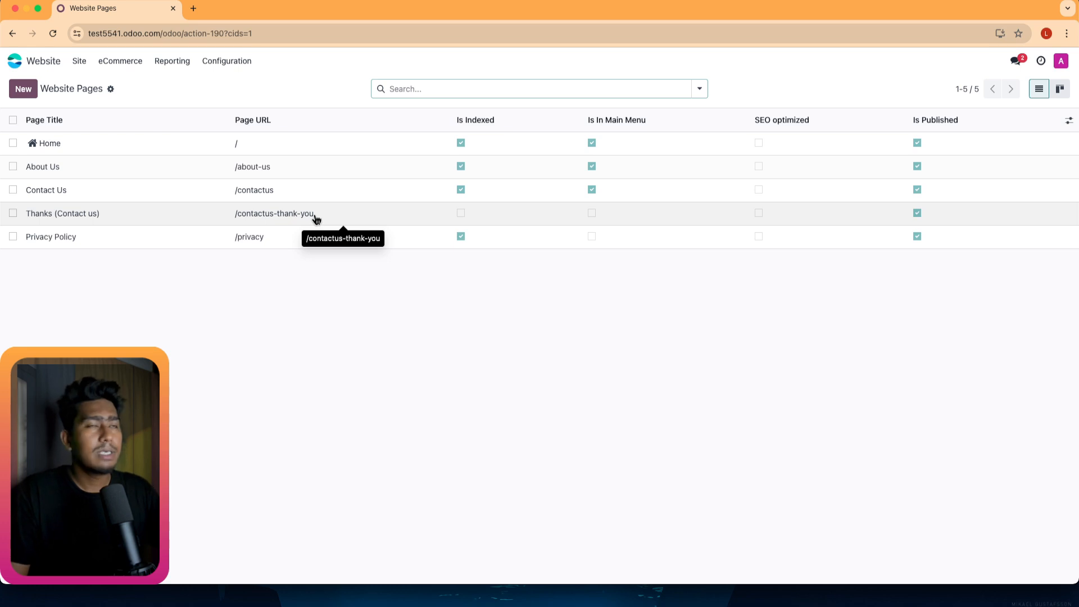
left_click_drag(337, 216, 248, 221)
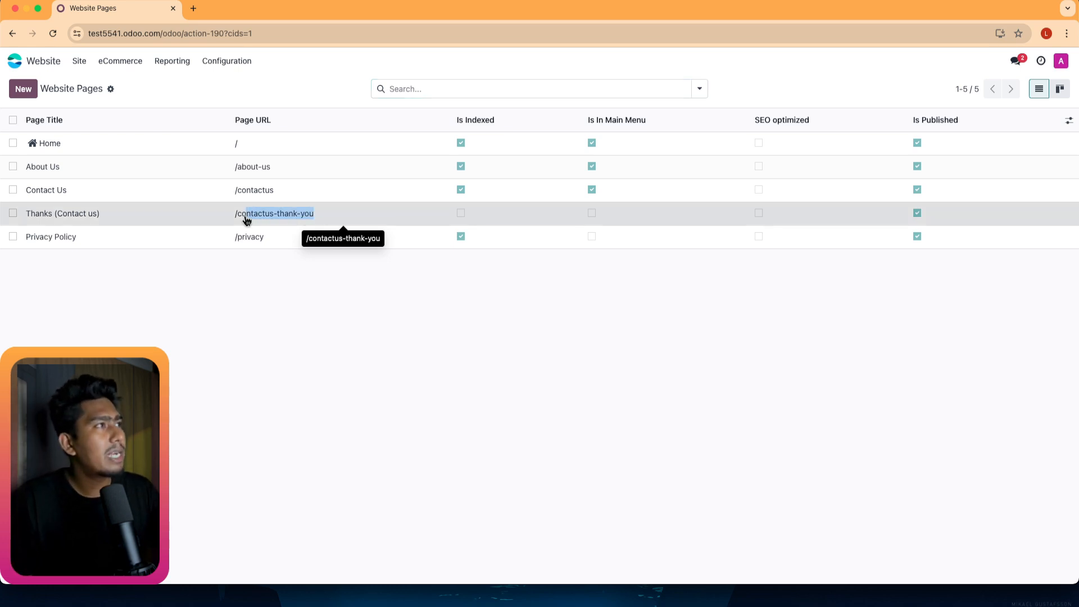
left_click(239, 220)
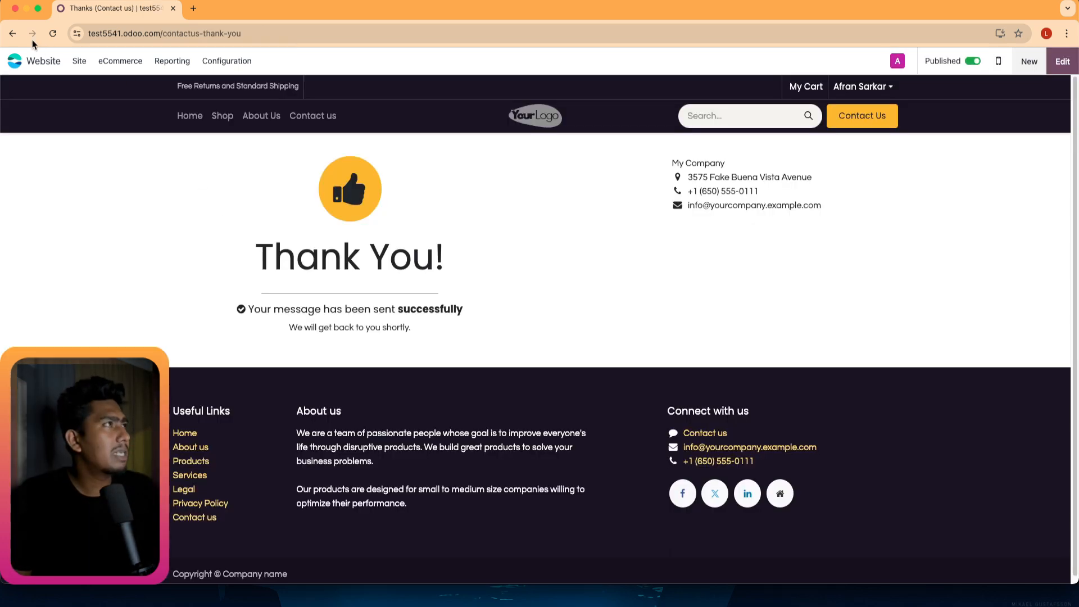
left_click(12, 33)
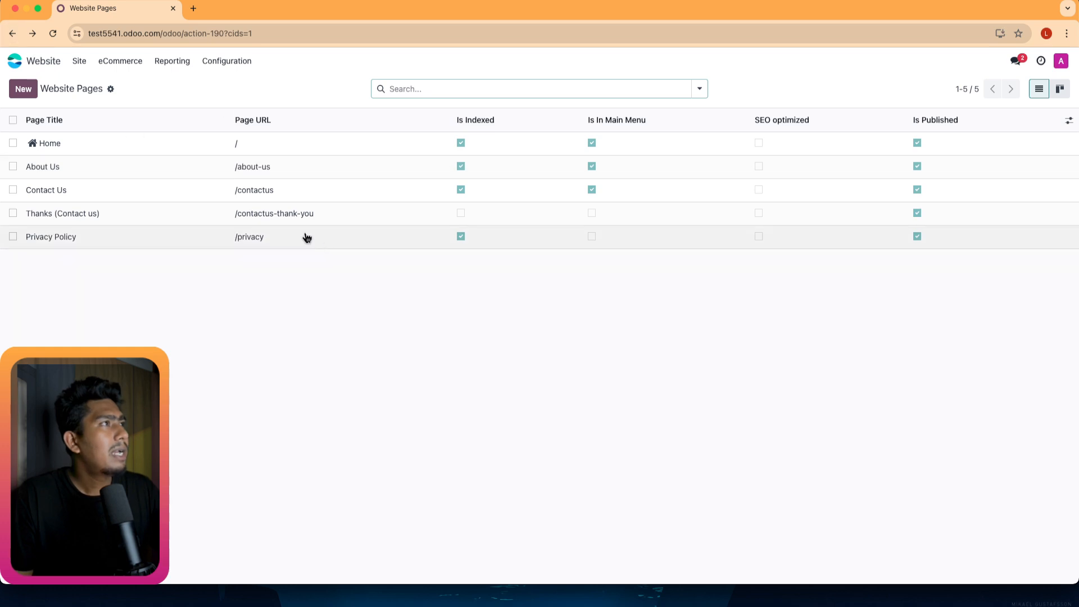
left_click(255, 193)
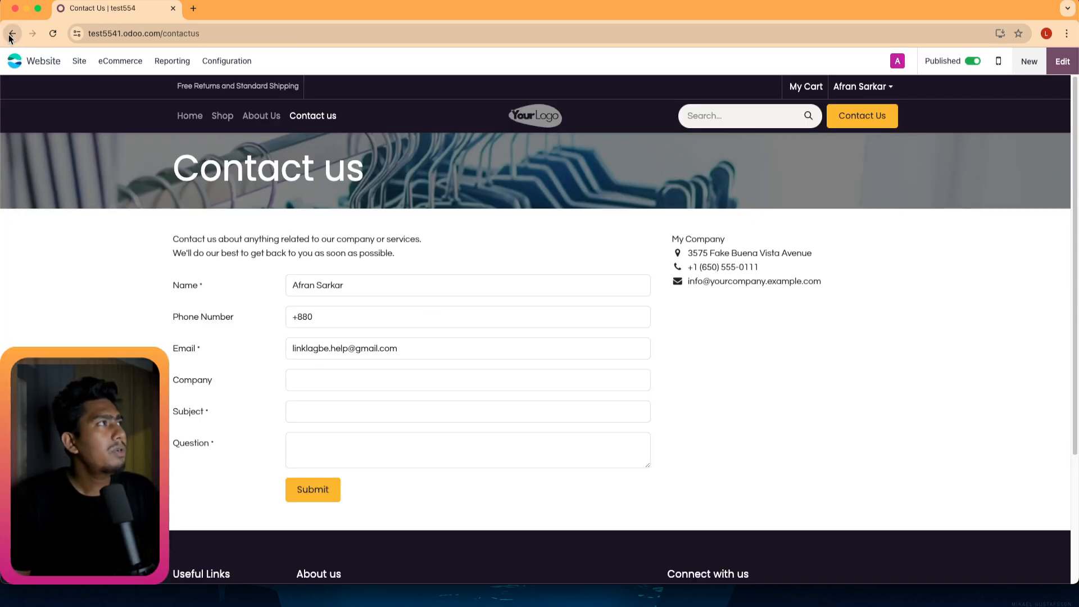
left_click(12, 33)
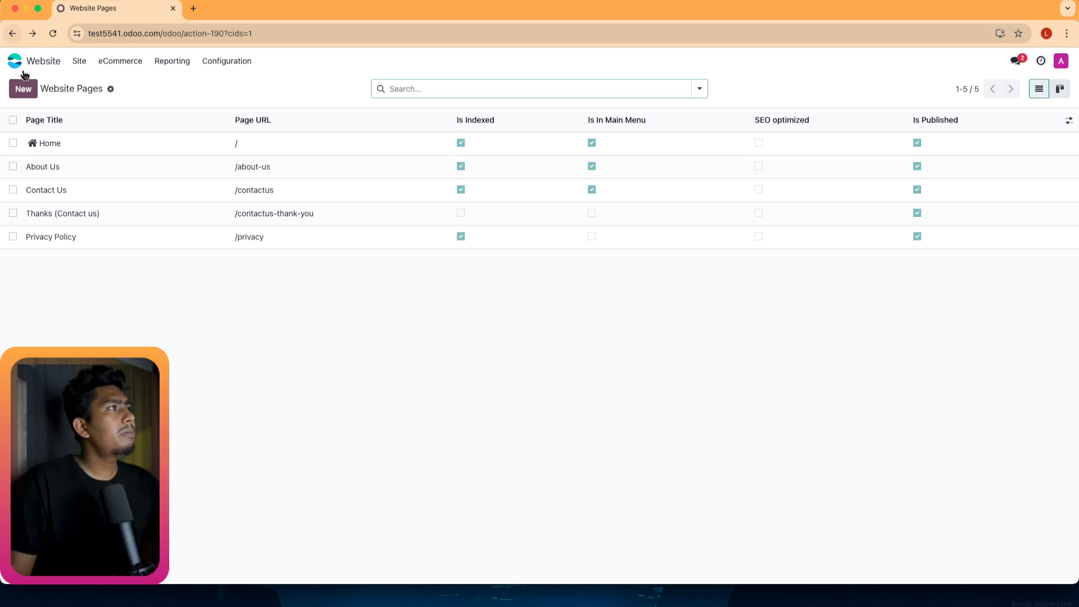
Start a new page and browse the About, Landing Pages, Gallery, Services and Pricing Plans templates.
left_click(22, 89)
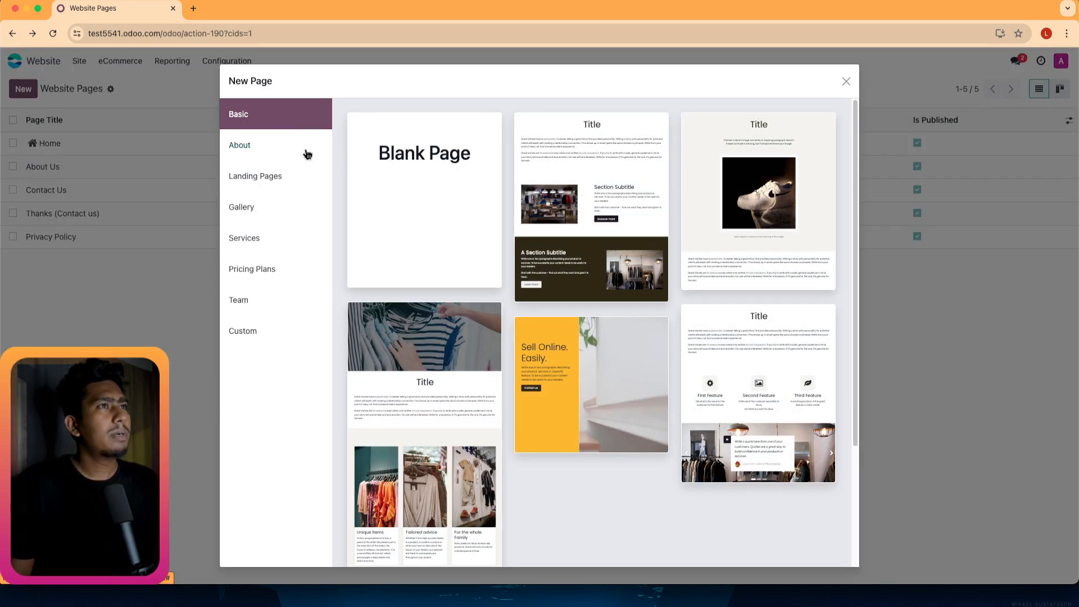
left_click(241, 149)
left_click(246, 182)
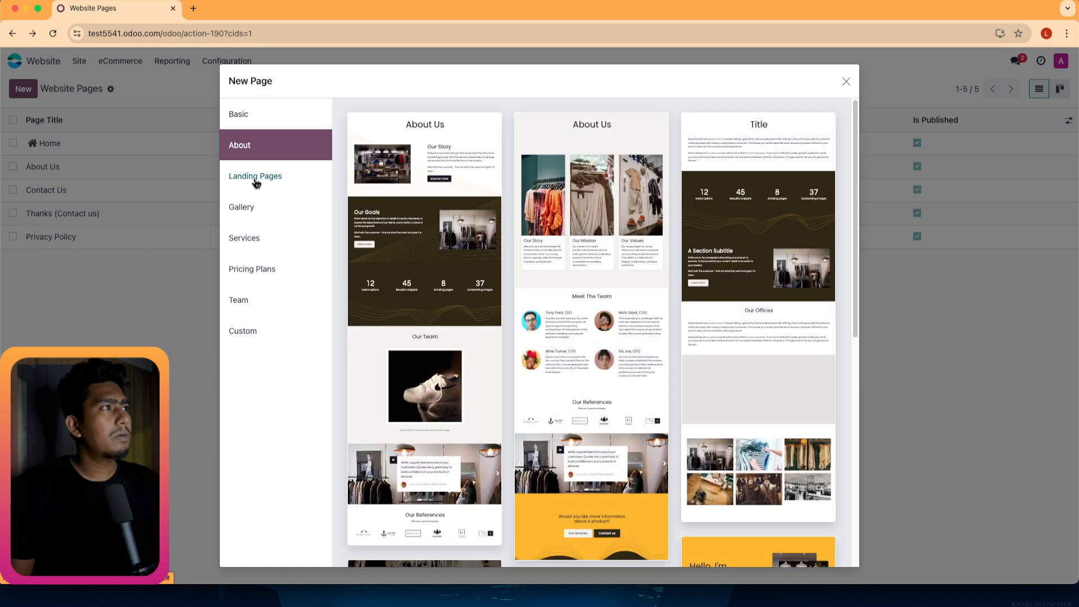
left_click(250, 211)
left_click(246, 256)
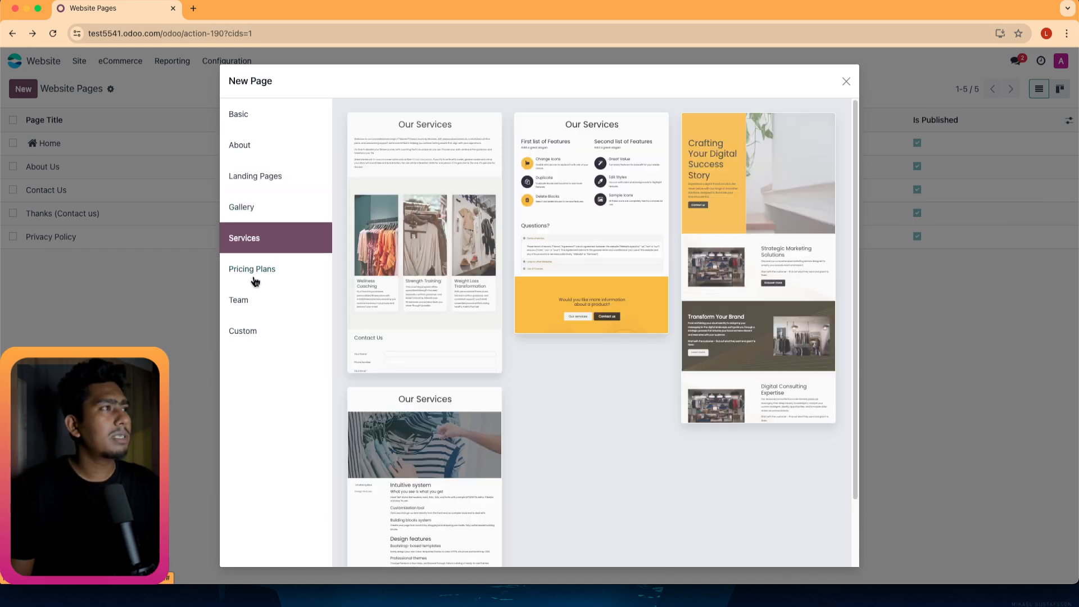
left_click(275, 280)
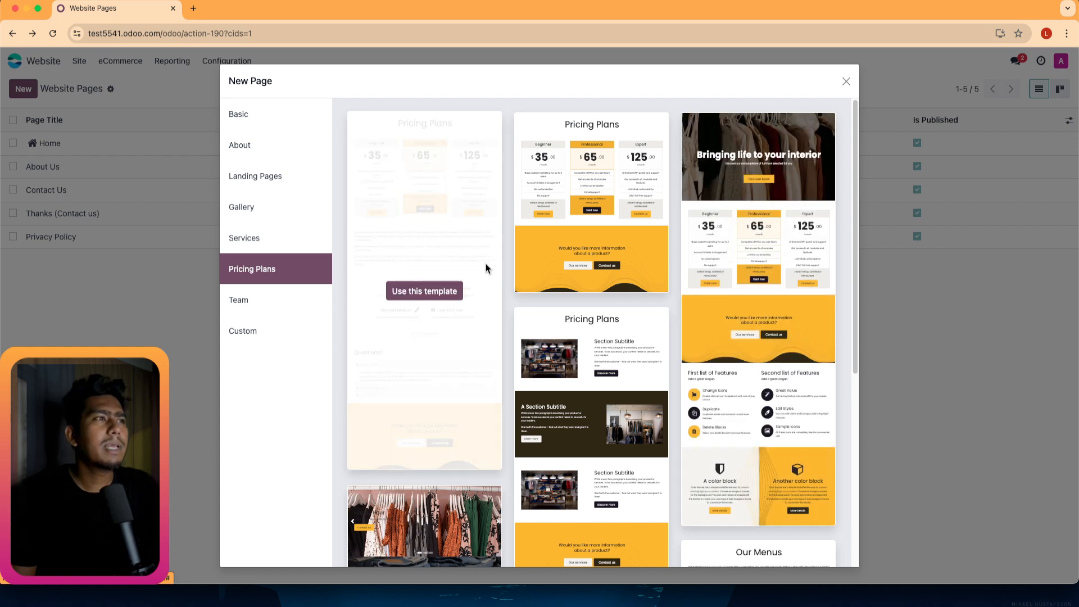
left_click(246, 118)
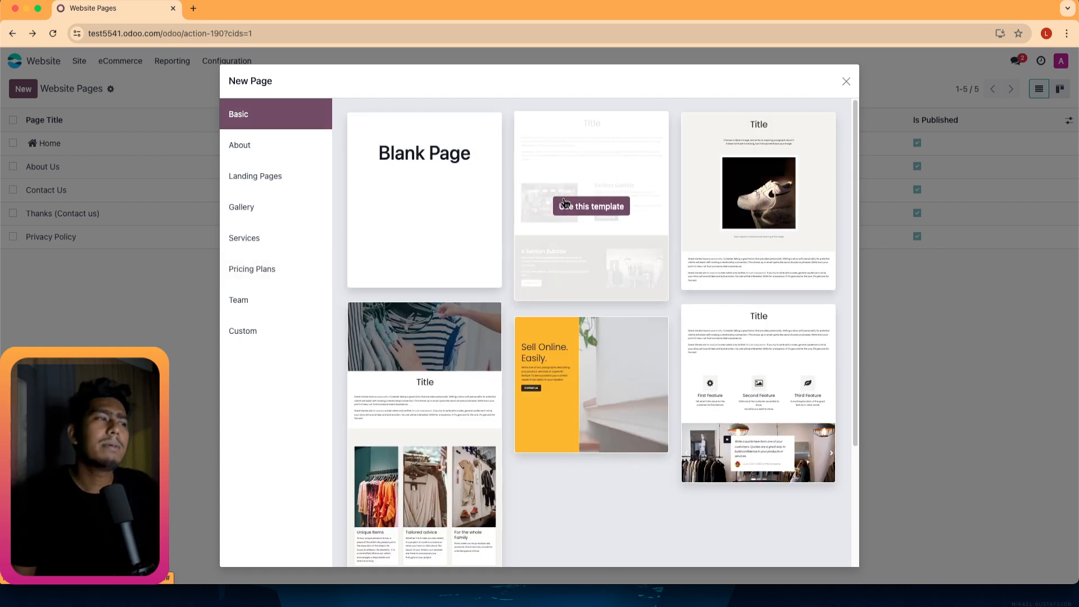
Create a page titled 'Team' from the first Our Team template, added to the menu.
left_click(242, 300)
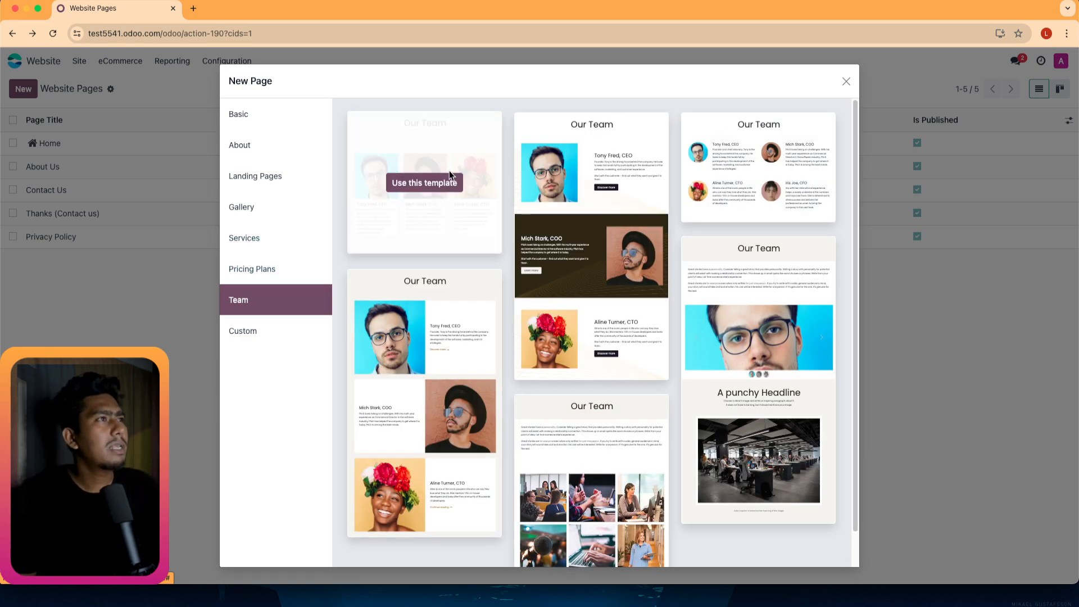
left_click(417, 188)
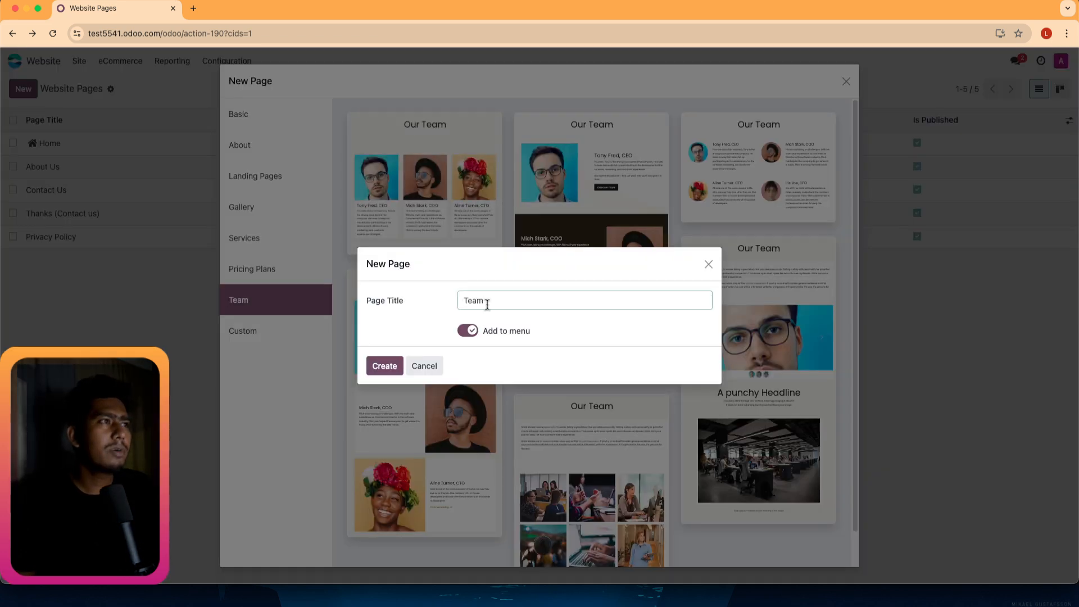
left_click_drag(488, 304, 465, 298)
left_click(520, 307)
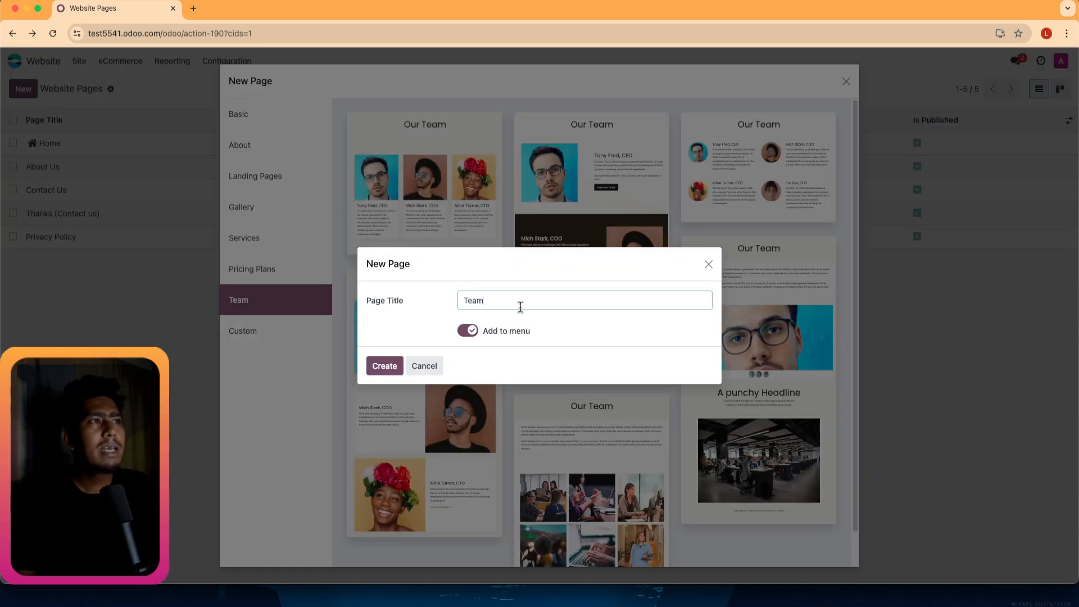
left_click(371, 363)
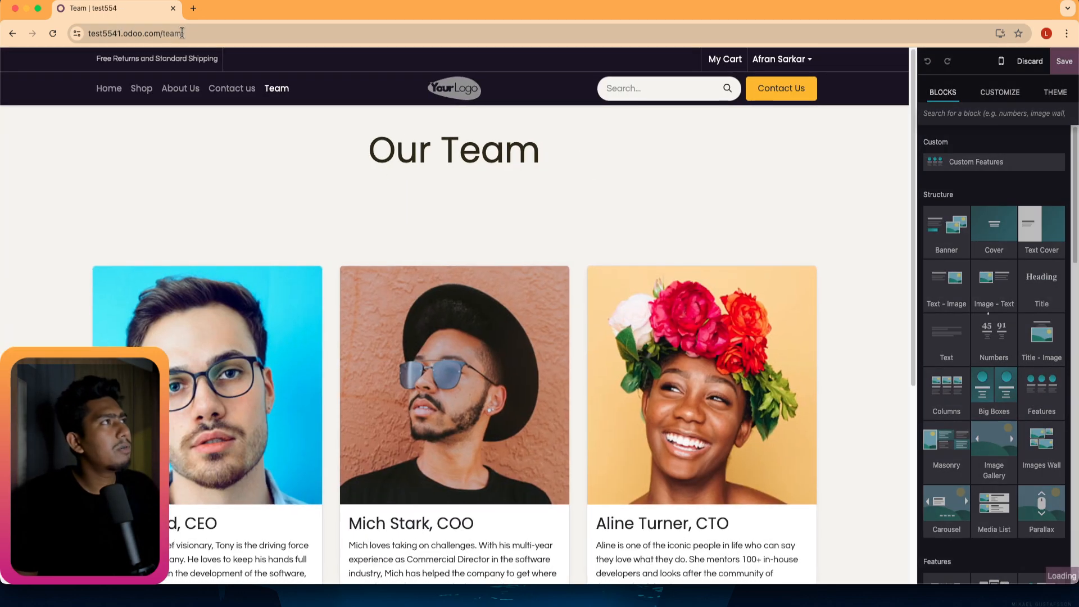
Check the new Team link in the navigation, then save the Team page and exit the editor.
left_click_drag(183, 34, 163, 36)
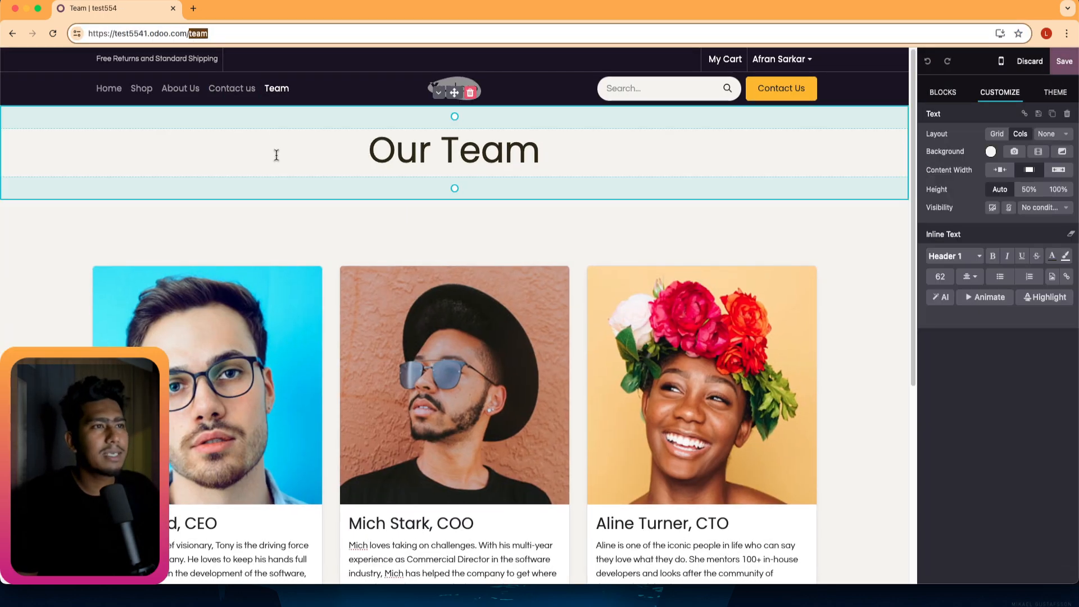
scroll(454, 258, "down", 1)
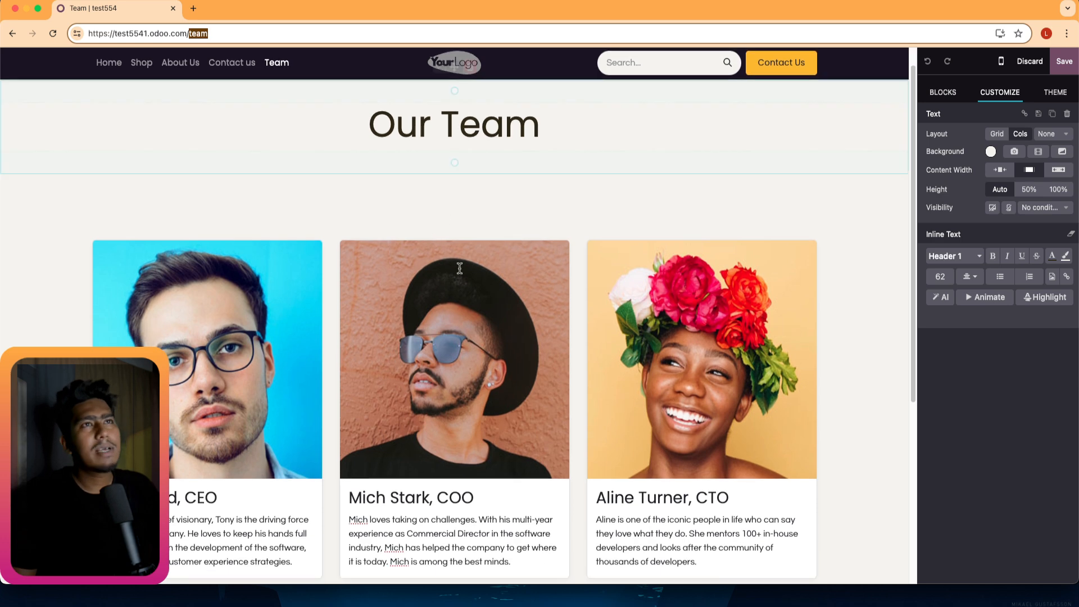
scroll(459, 266, "up", 1)
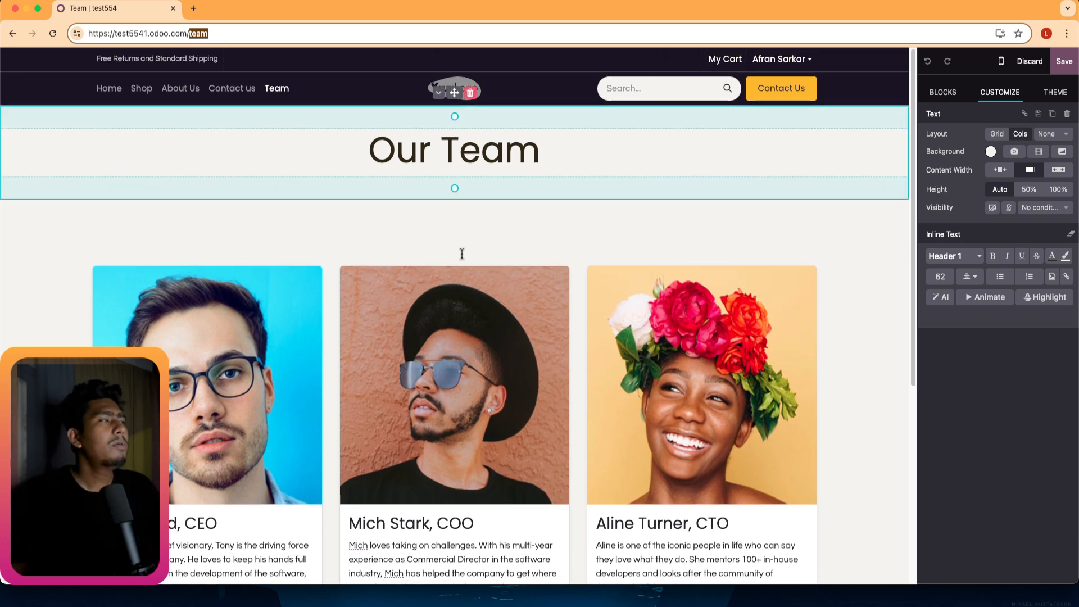
left_click(276, 92)
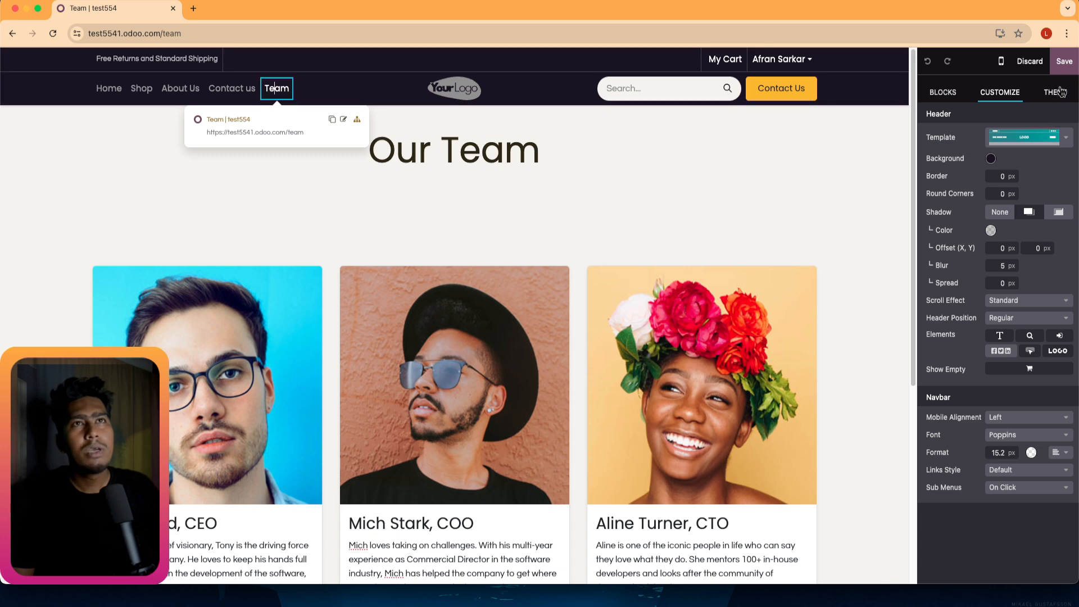
left_click(1070, 71)
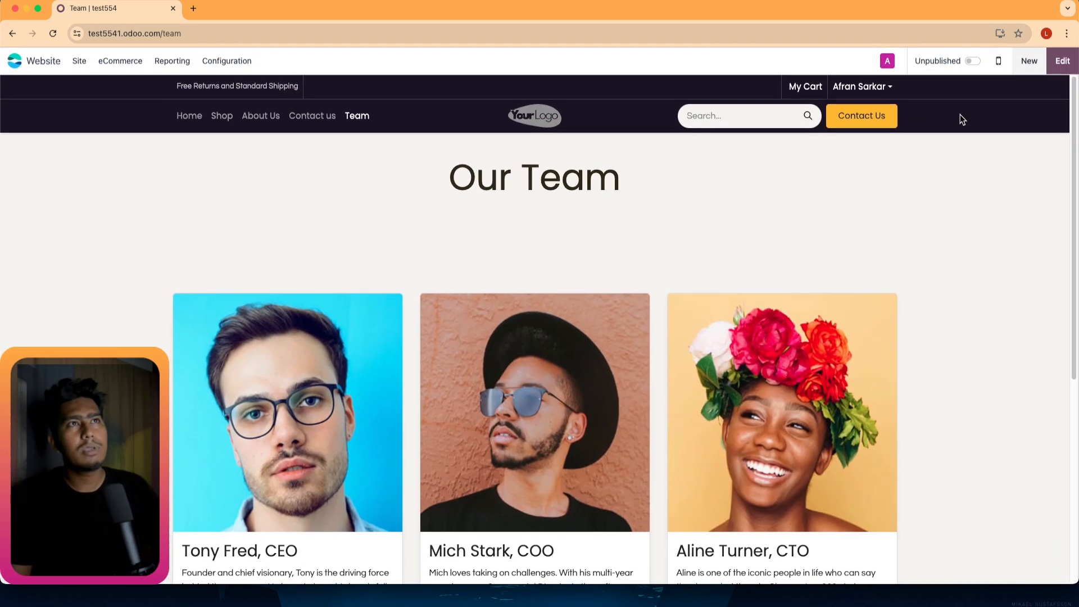
Review the Pages list, return to the homepage, and follow the header Contact Us button.
left_click(79, 63)
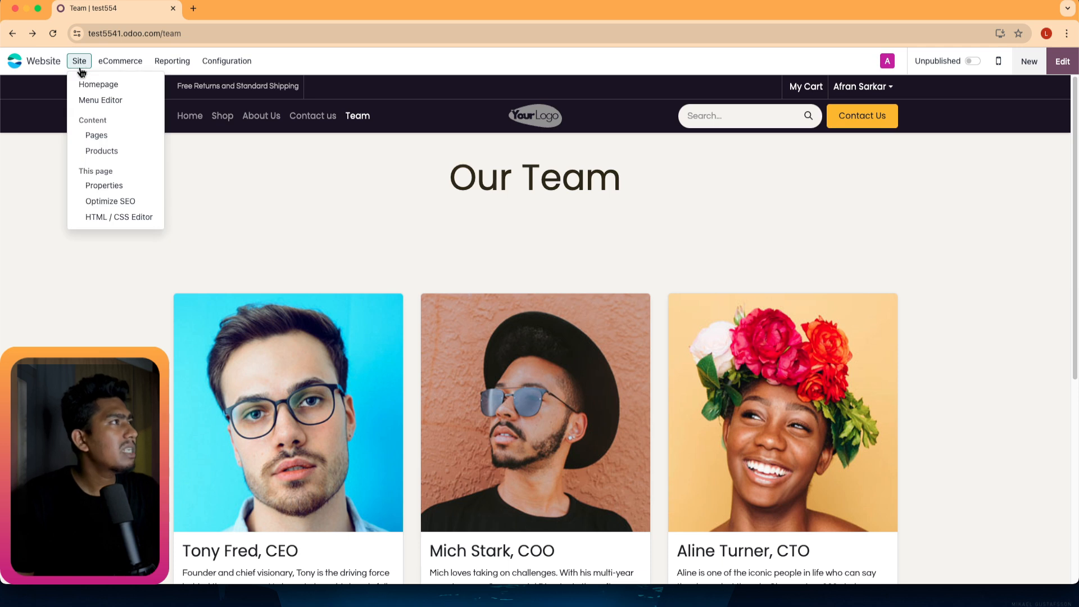
left_click(96, 136)
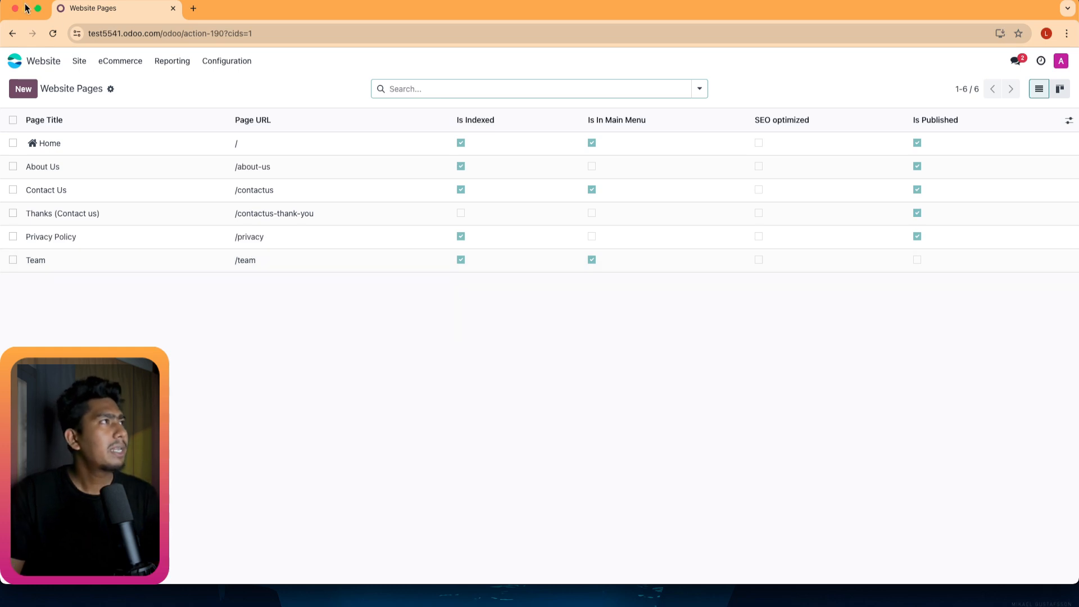
left_click(14, 33)
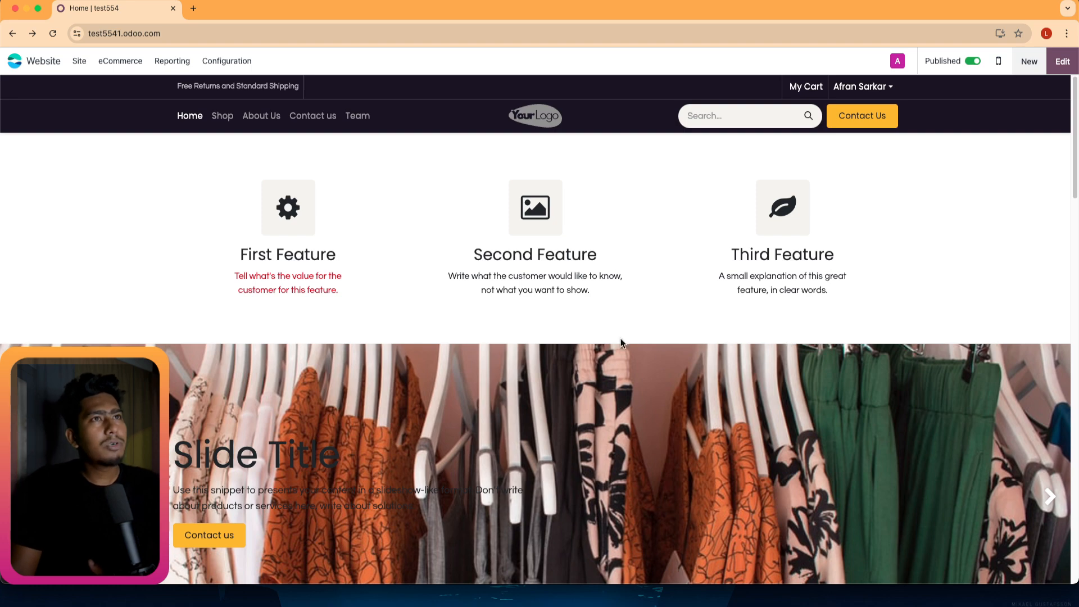
scroll(621, 342, "down", 20)
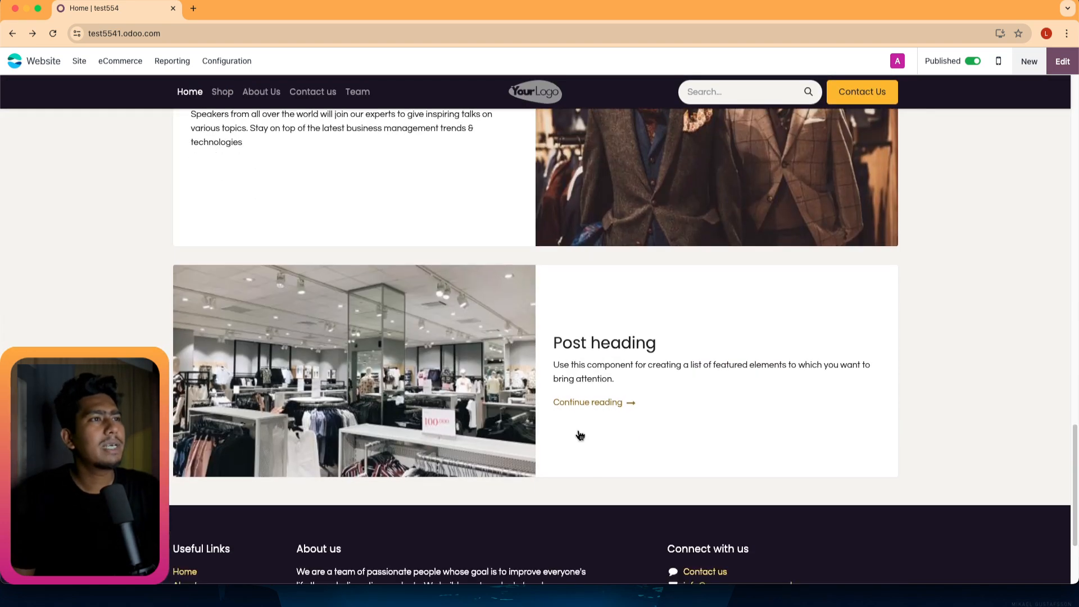
scroll(580, 436, "down", 3)
scroll(590, 450, "up", 14)
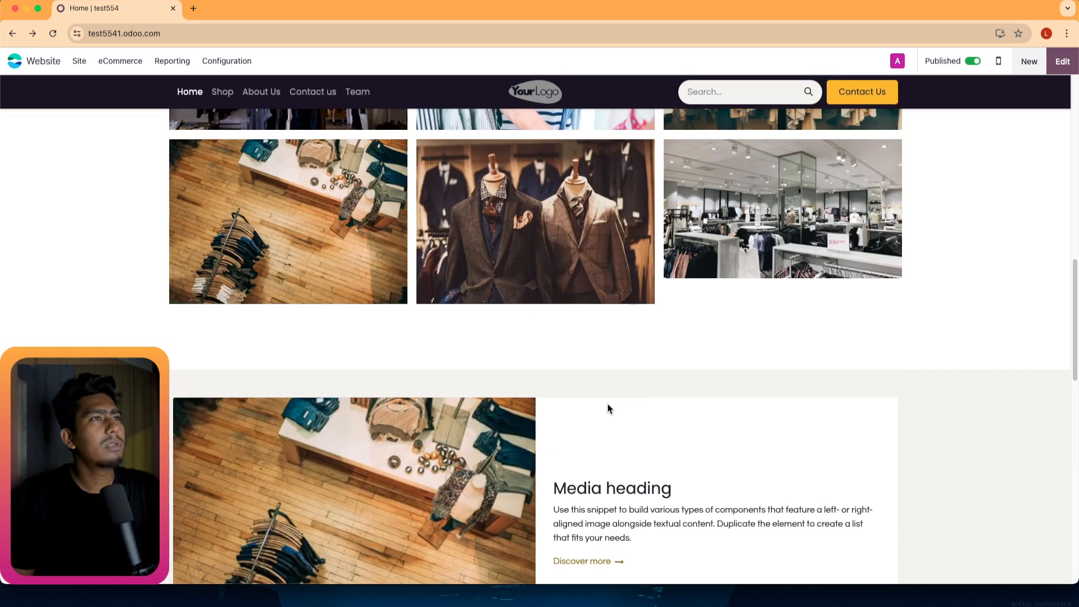
scroll(608, 403, "up", 10)
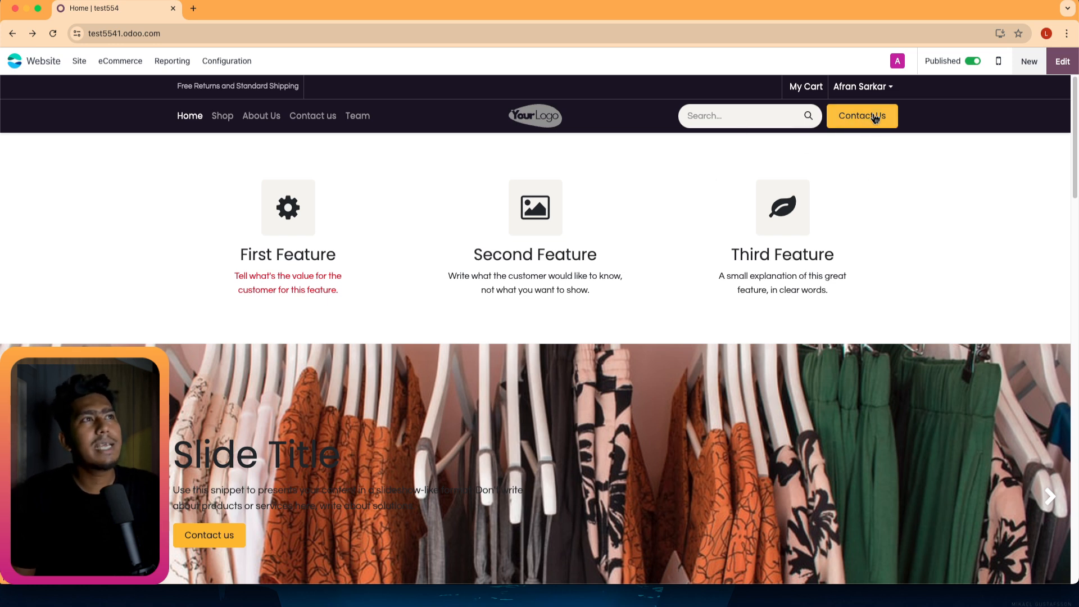
left_click(862, 120)
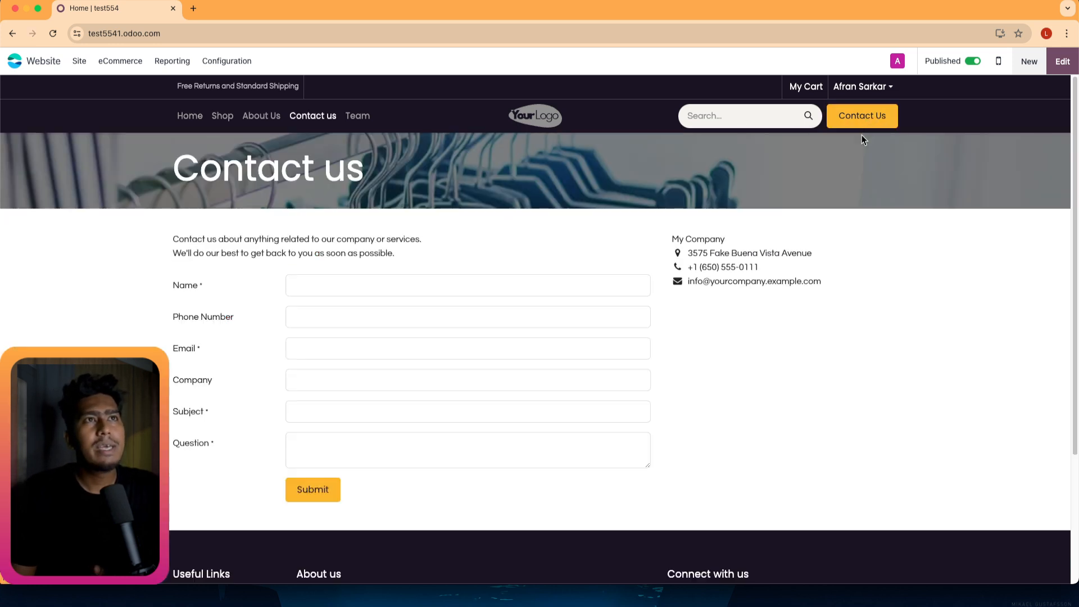
Change the header Contact Us button's link from /contactus to /team and save the homepage.
left_click(12, 35)
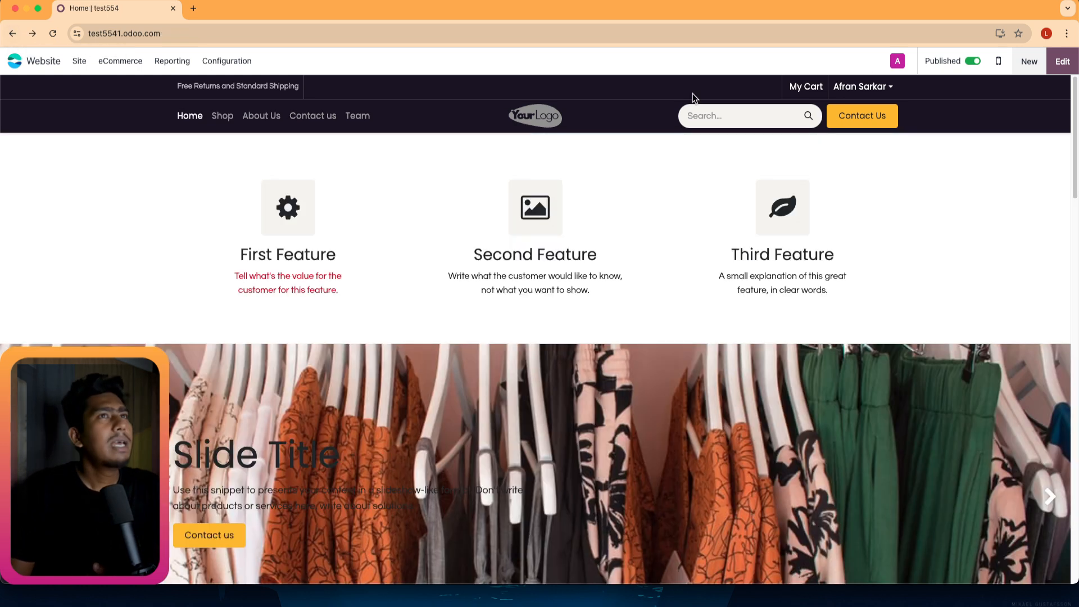
left_click(1061, 61)
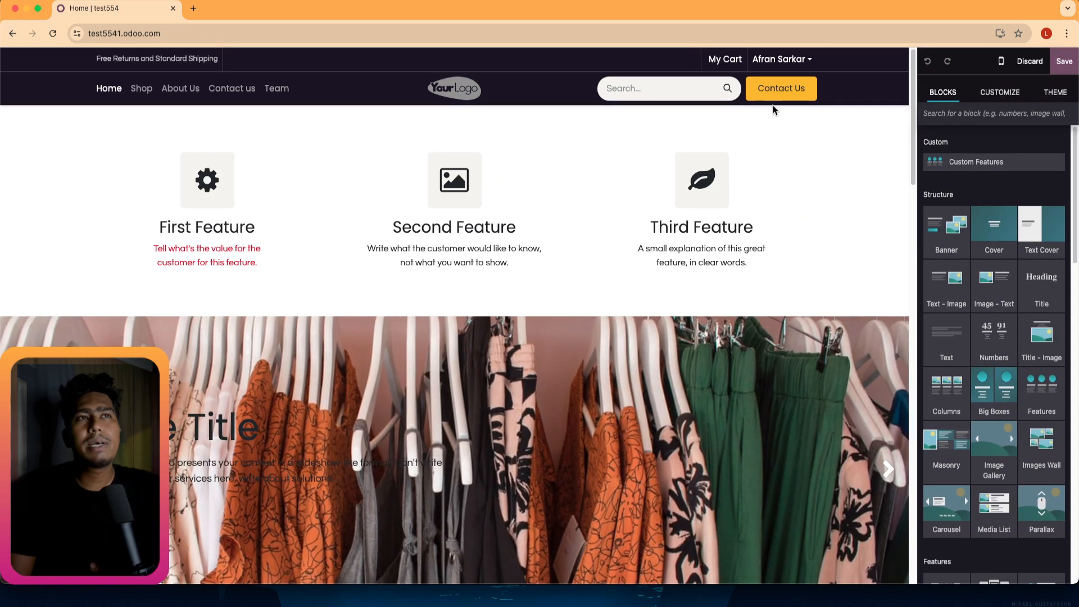
left_click(810, 85)
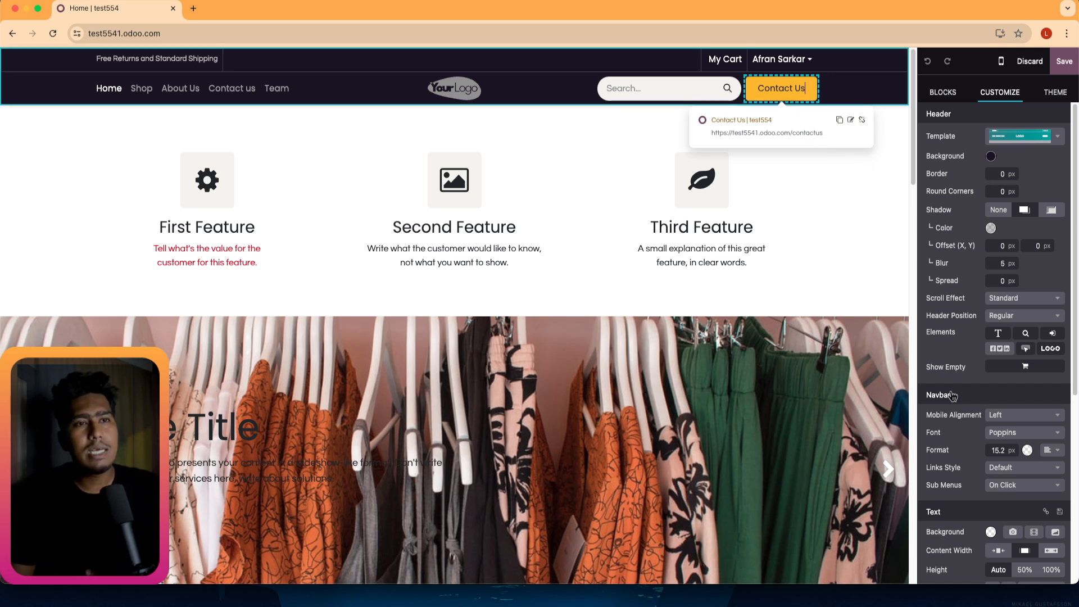
scroll(1006, 393, "down", 10)
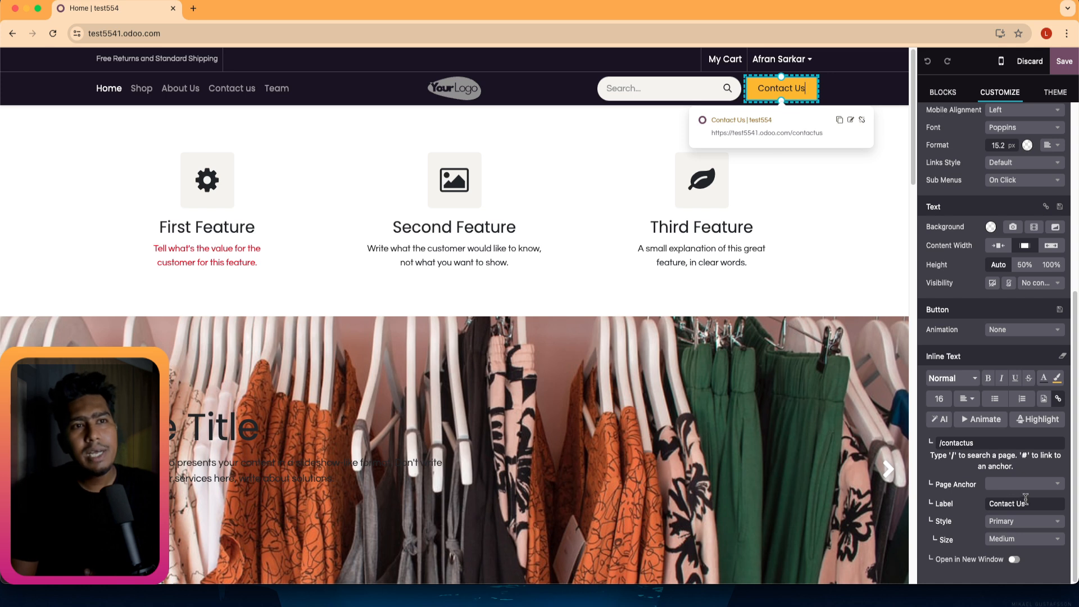
triple_click(972, 443)
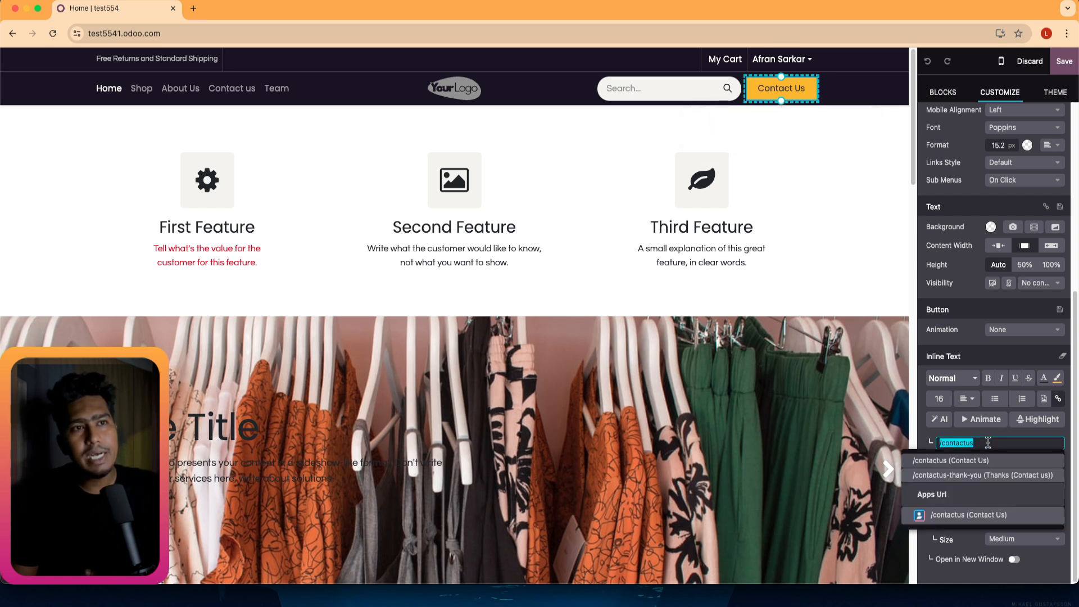
left_click(987, 443)
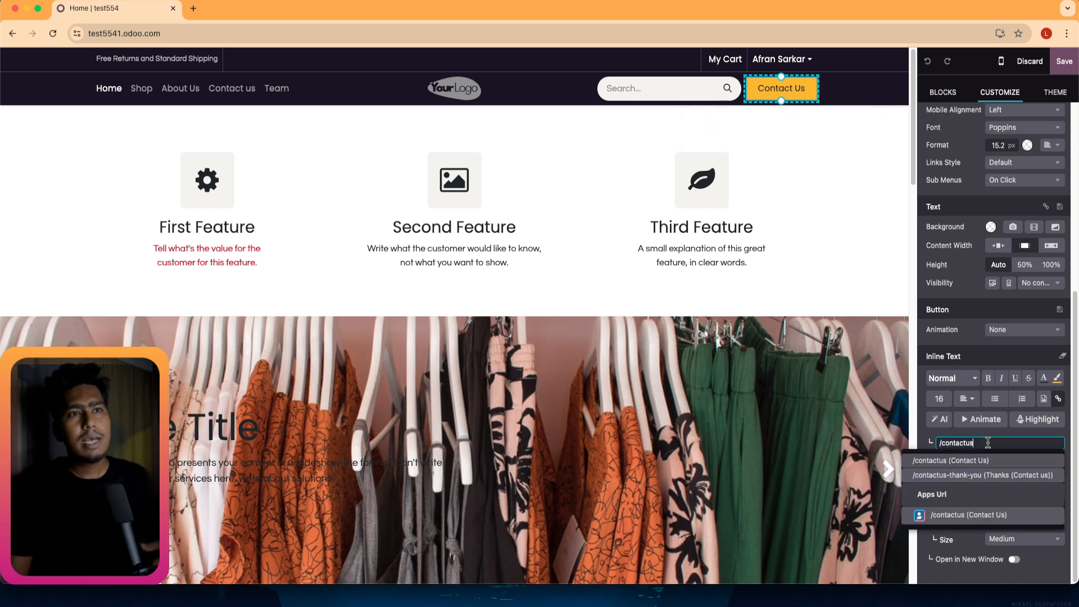
left_click_drag(987, 443, 942, 442)
type("te")
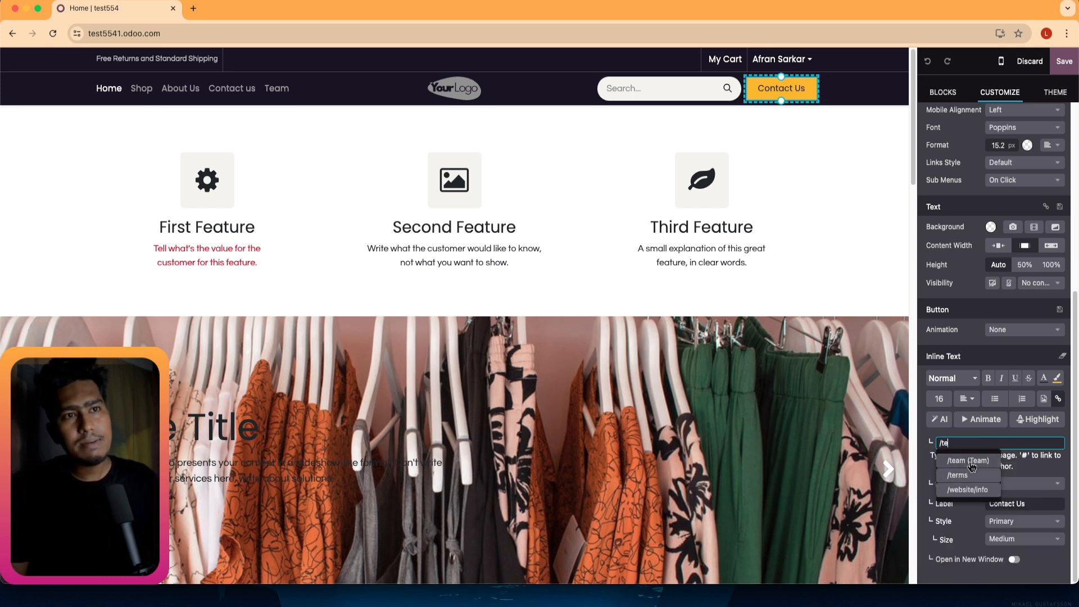
left_click(972, 462)
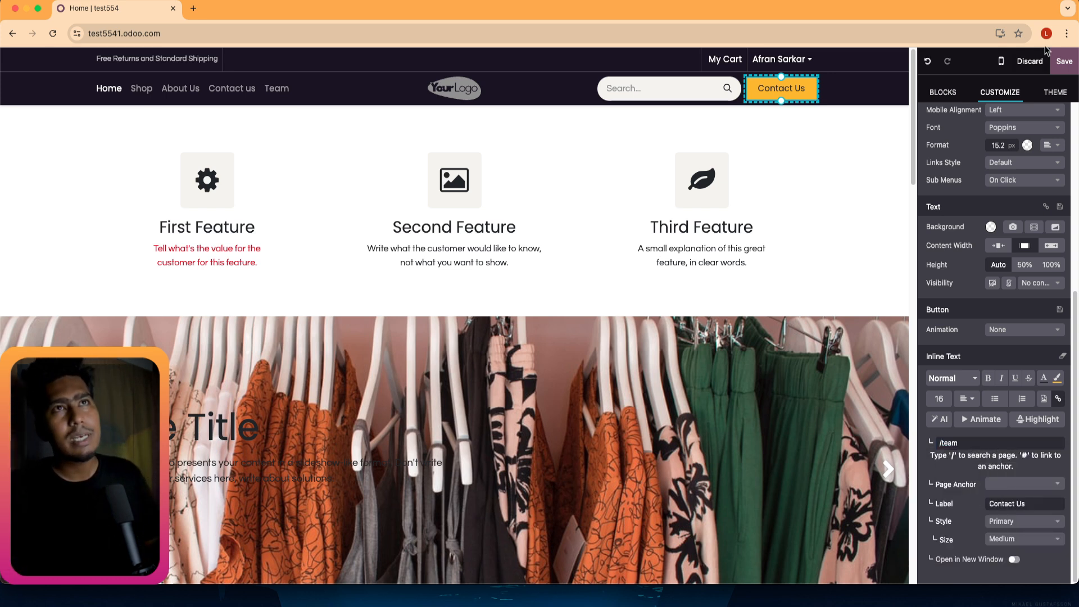
left_click(1064, 61)
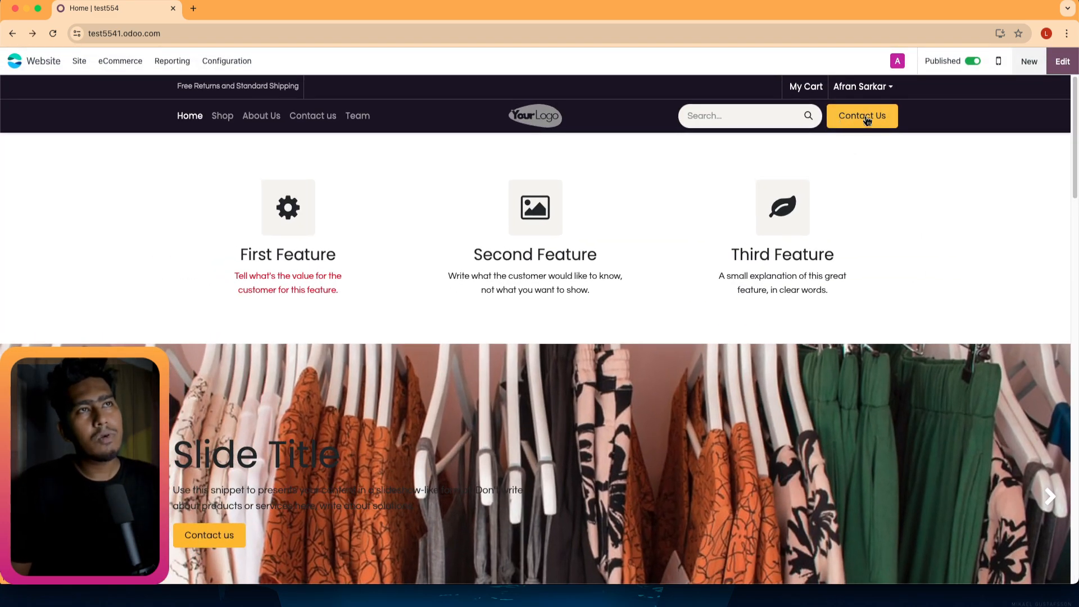
left_click(869, 121)
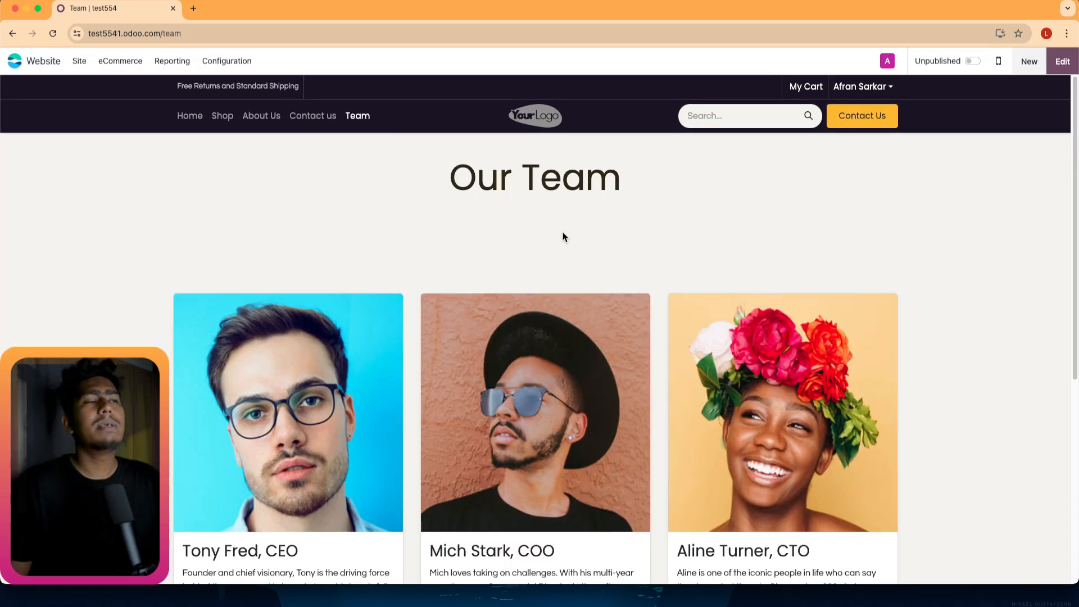
scroll(541, 373, "down", 6)
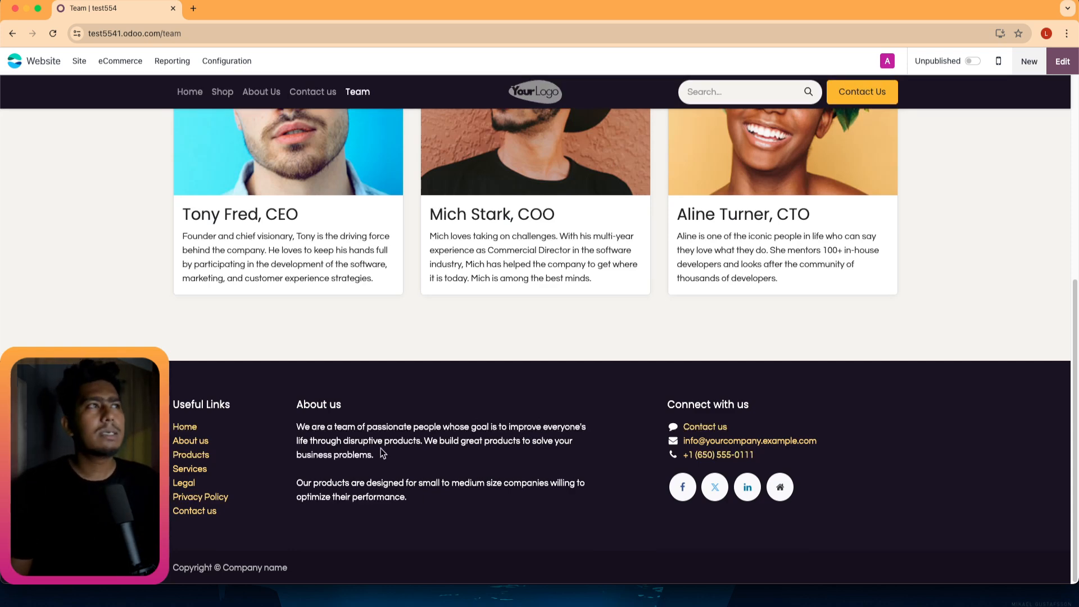
scroll(379, 447, "up", 6)
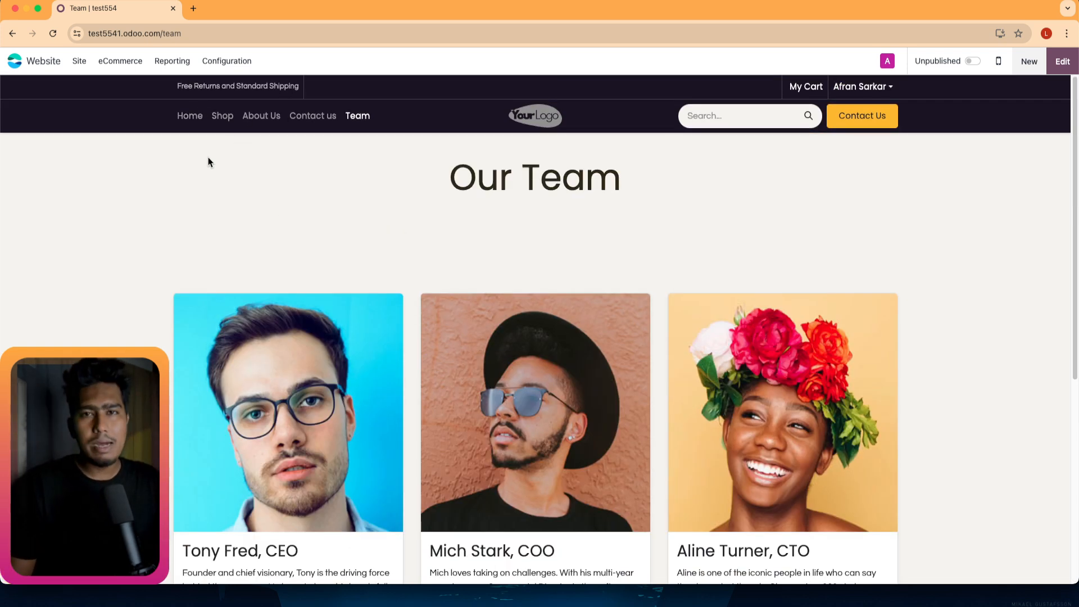
left_click(185, 120)
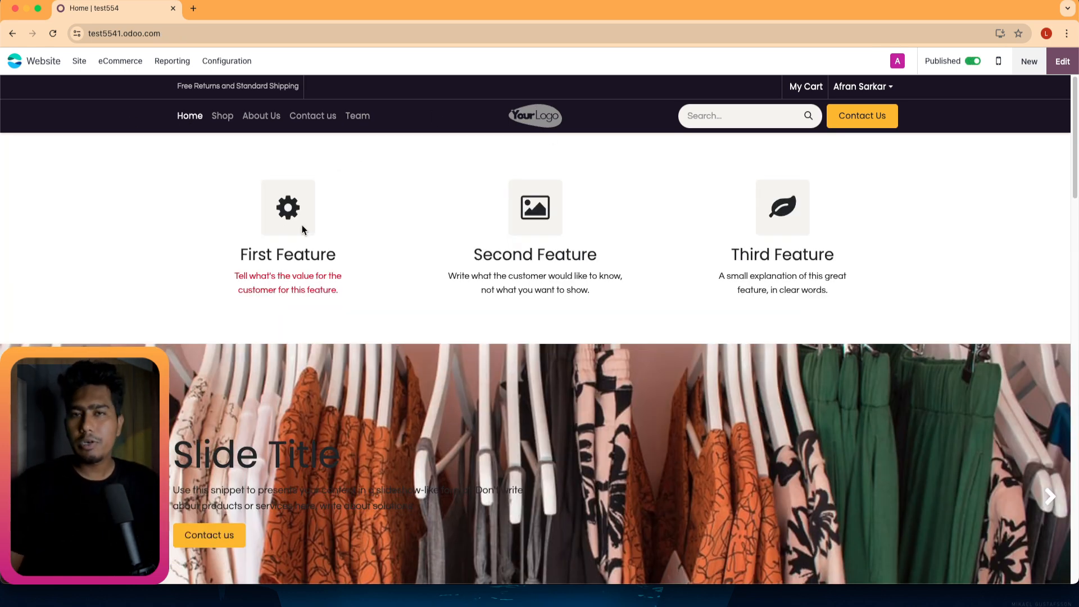
Open the eCommerce Products list showing the 10 published products.
left_click(79, 63)
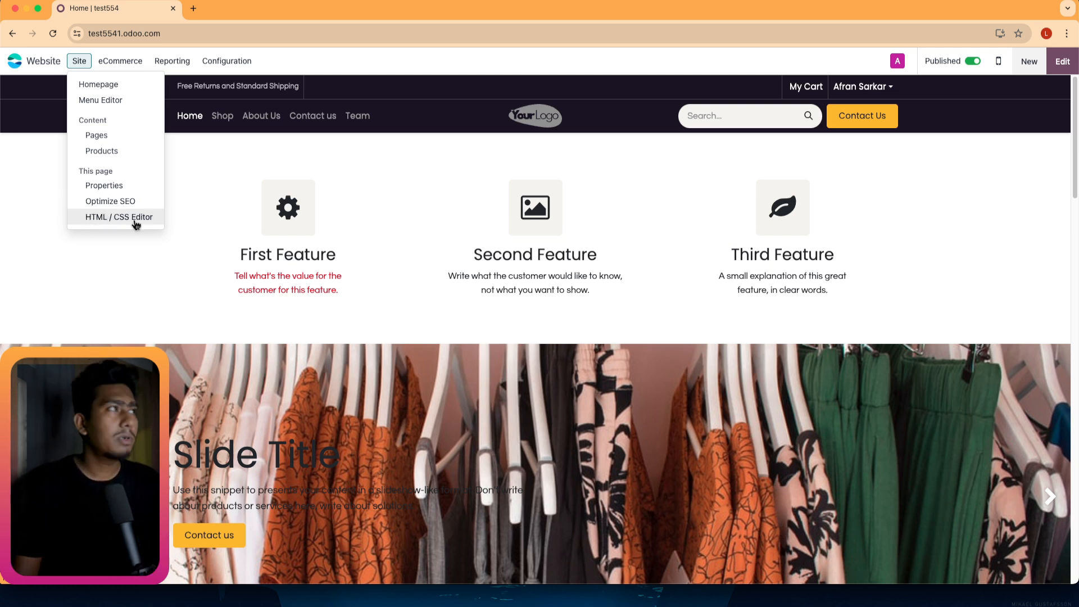
left_click(118, 63)
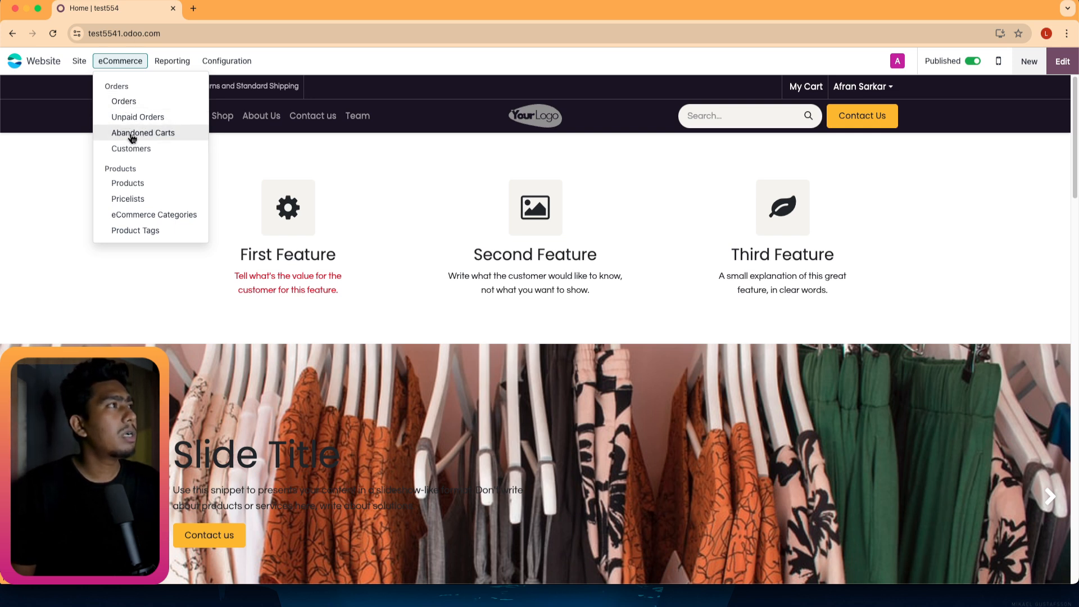
left_click(131, 184)
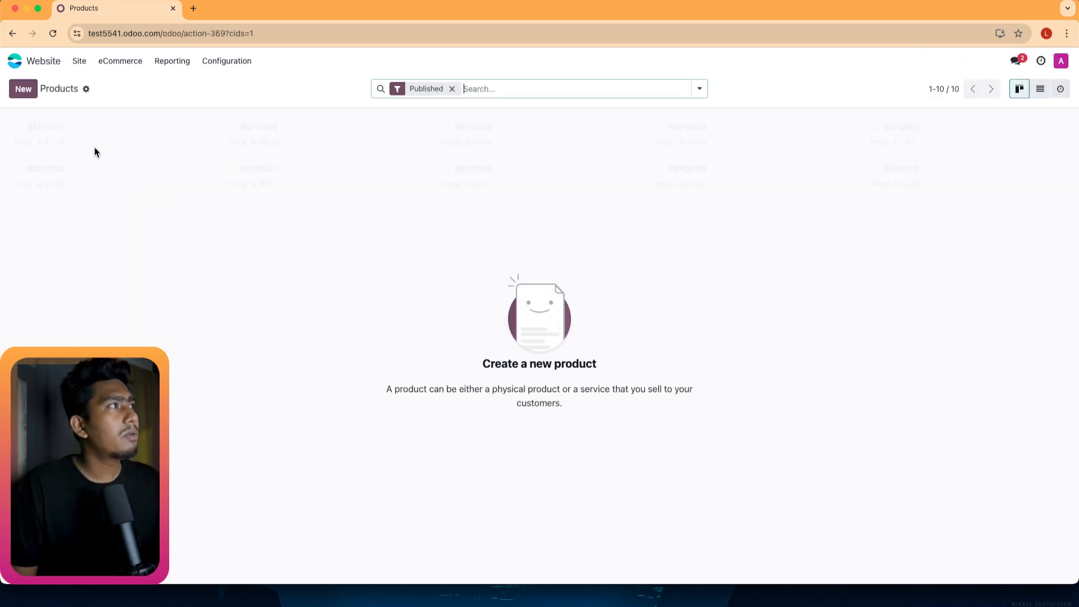
Start a new product and look over its sales and purchase settings.
left_click(23, 90)
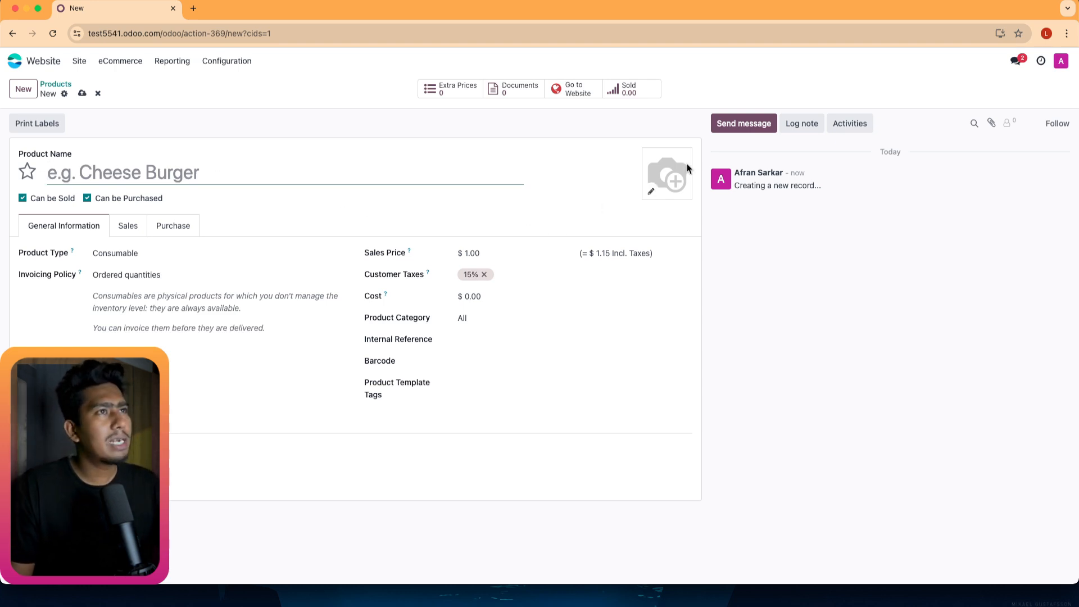
left_click(138, 229)
left_click(164, 227)
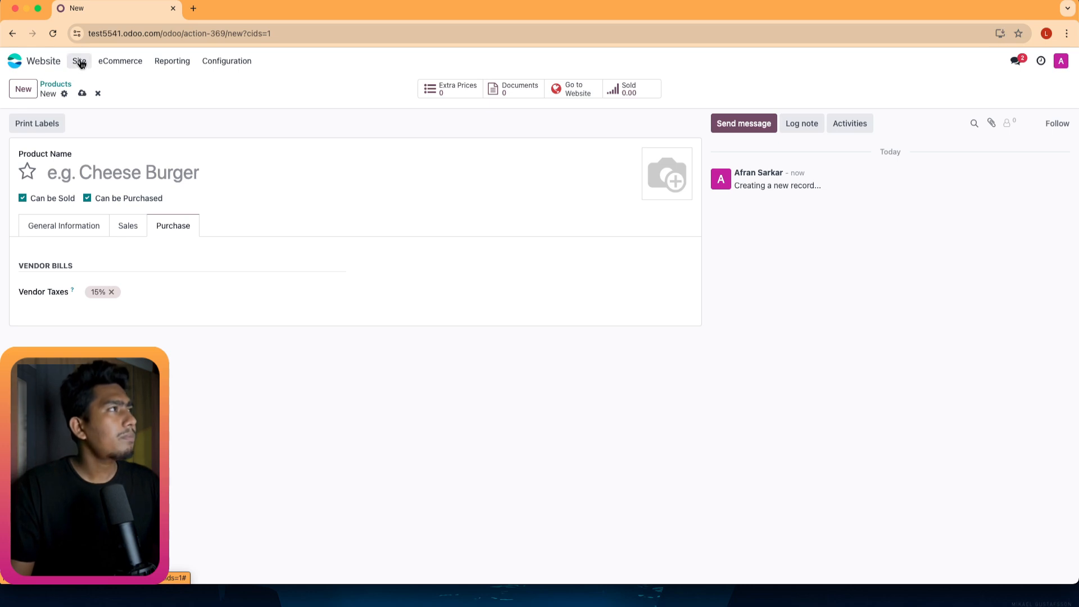
Browse the eCommerce and Reporting menus, then move to the Configuration menu.
left_click(104, 69)
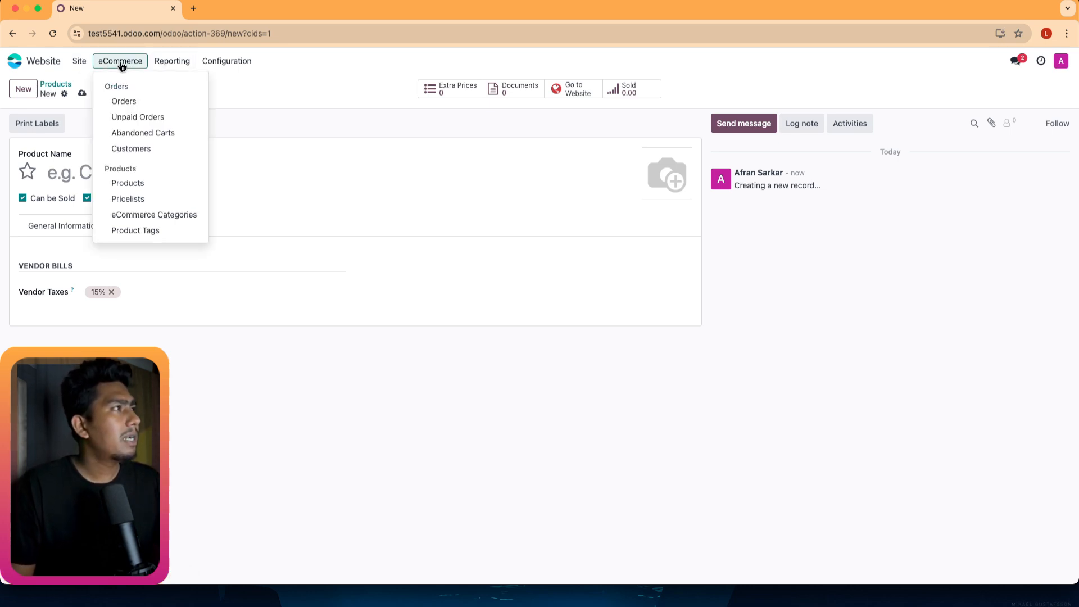
left_click(162, 68)
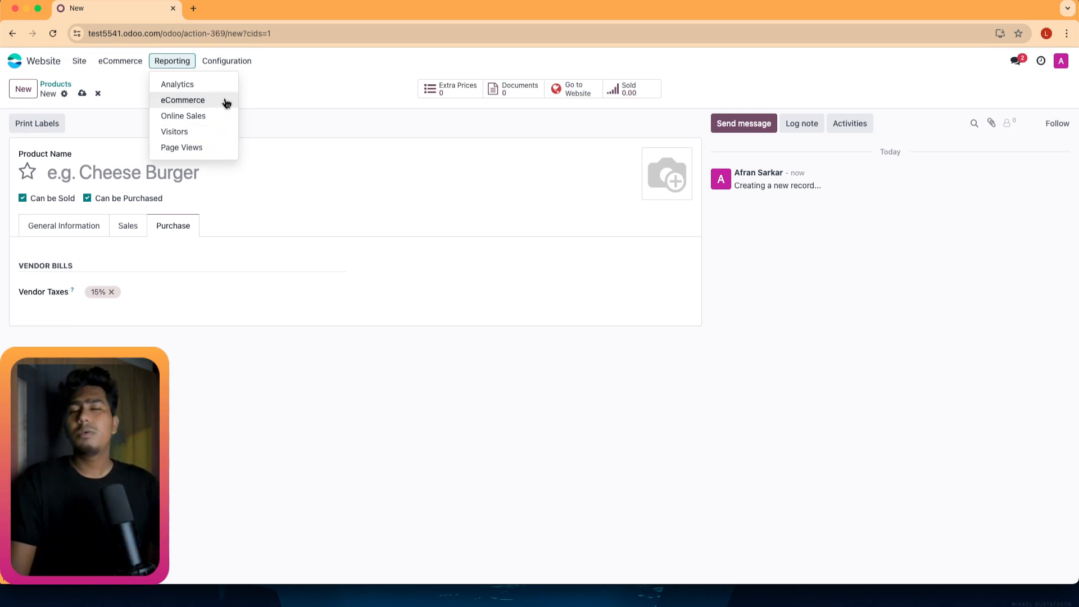
mouse_move(212, 61)
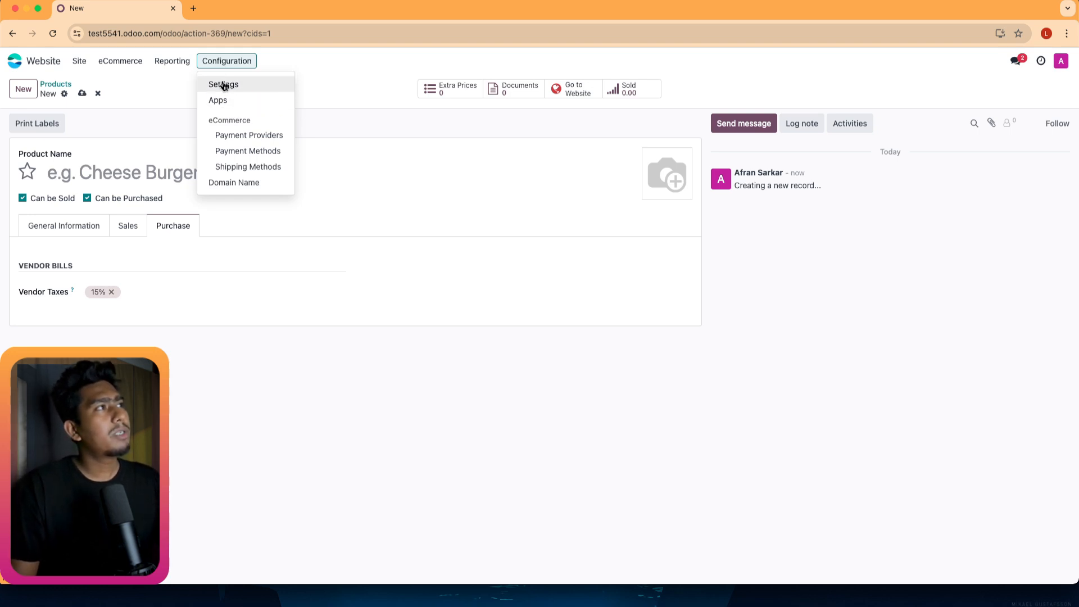
Scroll through the Website configuration settings, then return to the Odoo apps home screen.
left_click(223, 84)
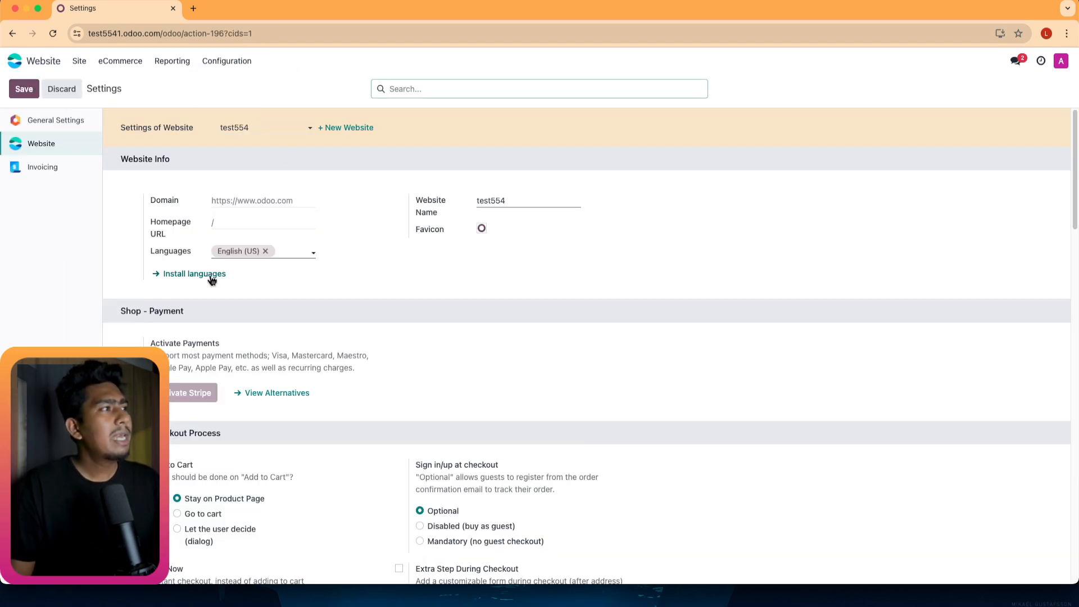
scroll(292, 369, "down", 2)
scroll(292, 369, "down", 15)
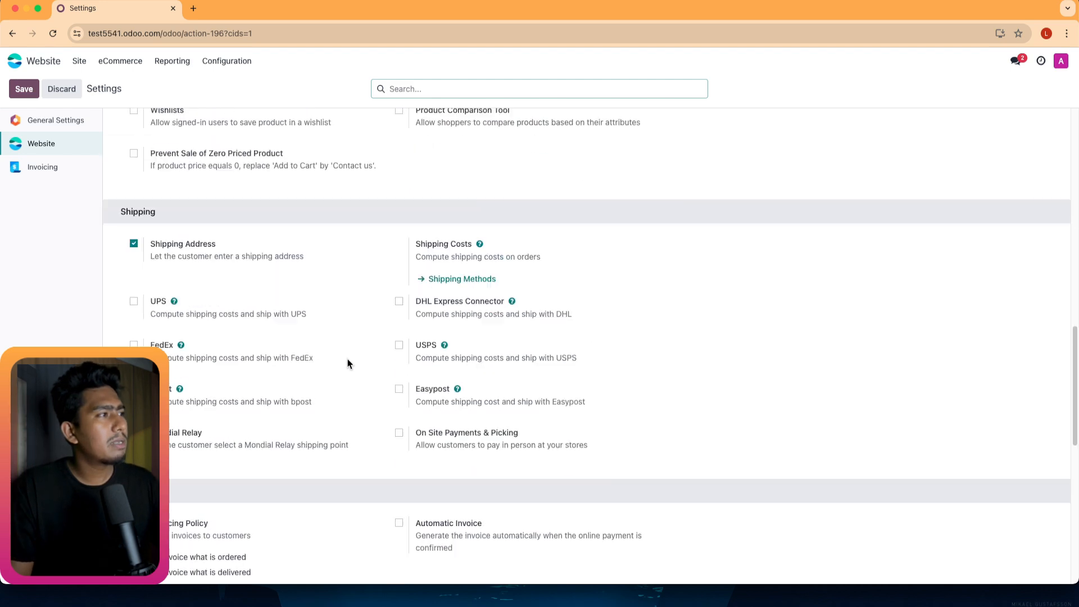
scroll(259, 379, "down", 2)
scroll(244, 389, "down", 2)
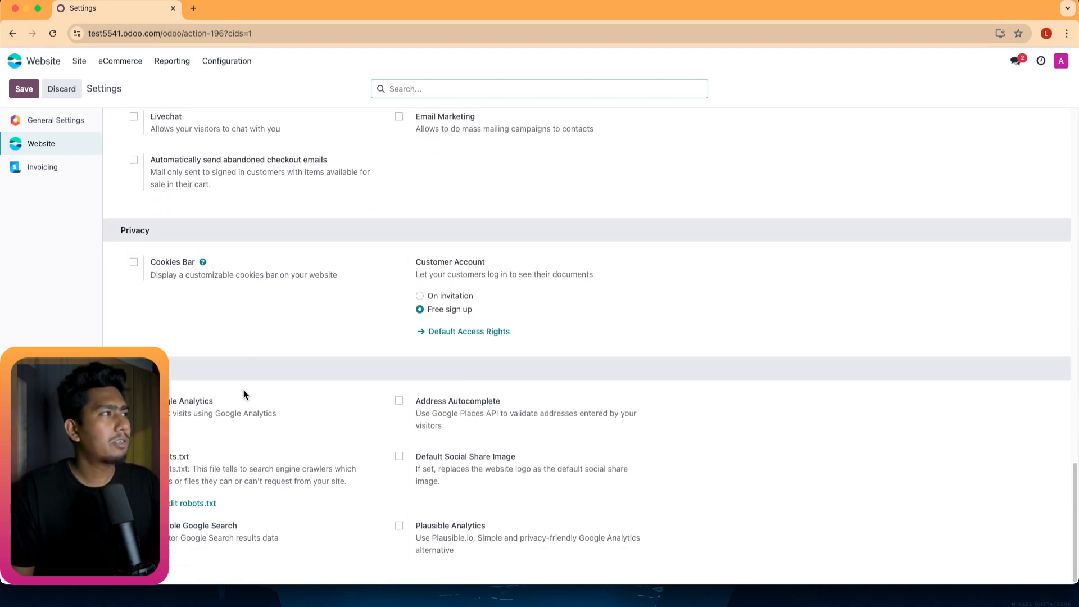
scroll(254, 431, "up", 10)
scroll(254, 432, "up", 7)
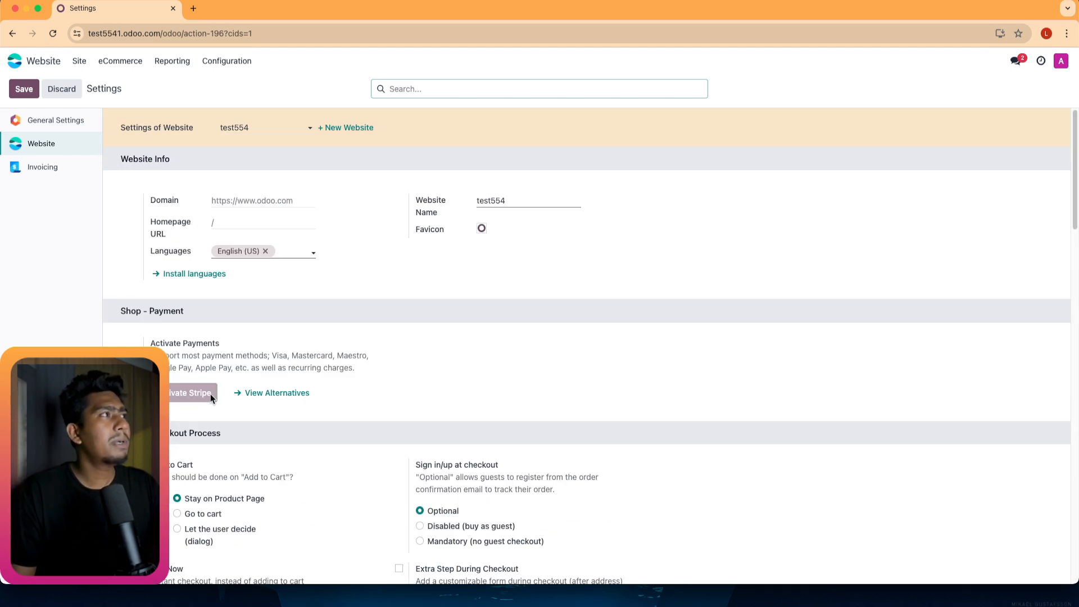
left_click(22, 63)
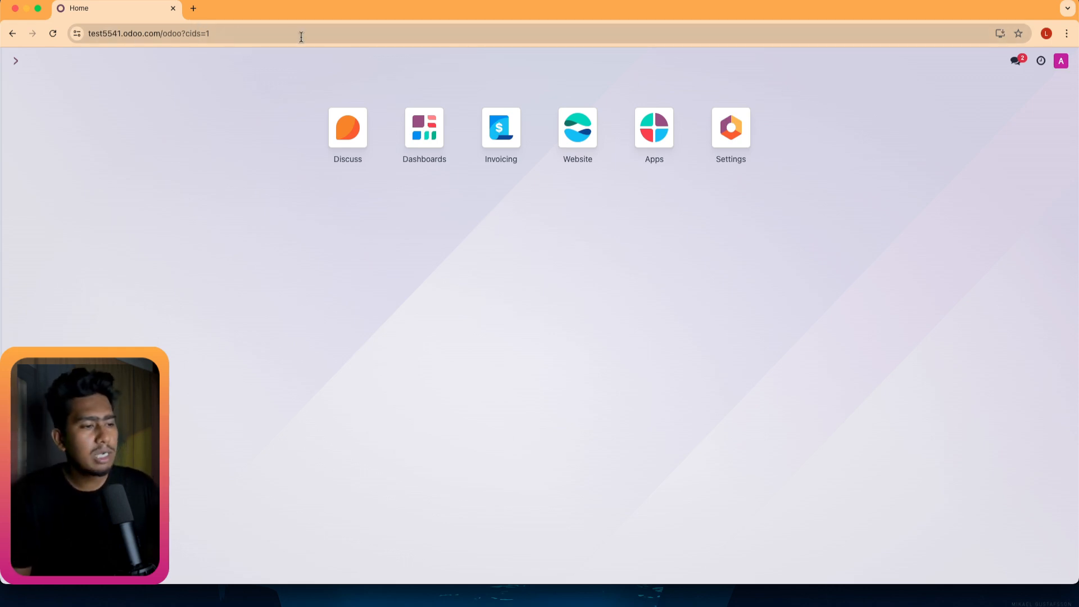
Highlight the test5541 subdomain in the address, then open My databases from the account menu.
double_click(103, 32)
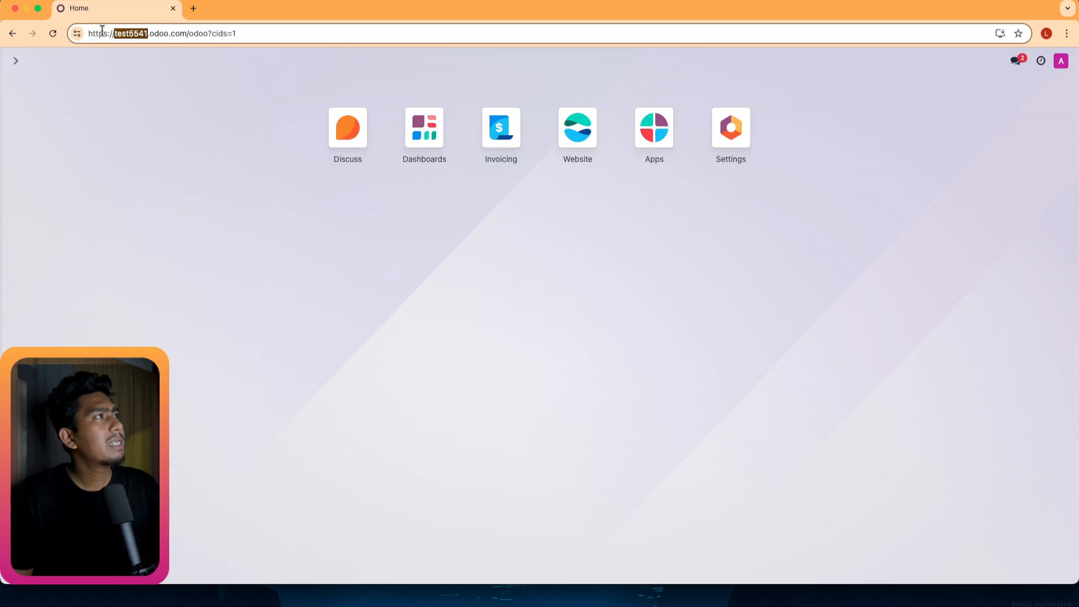
double_click(154, 34)
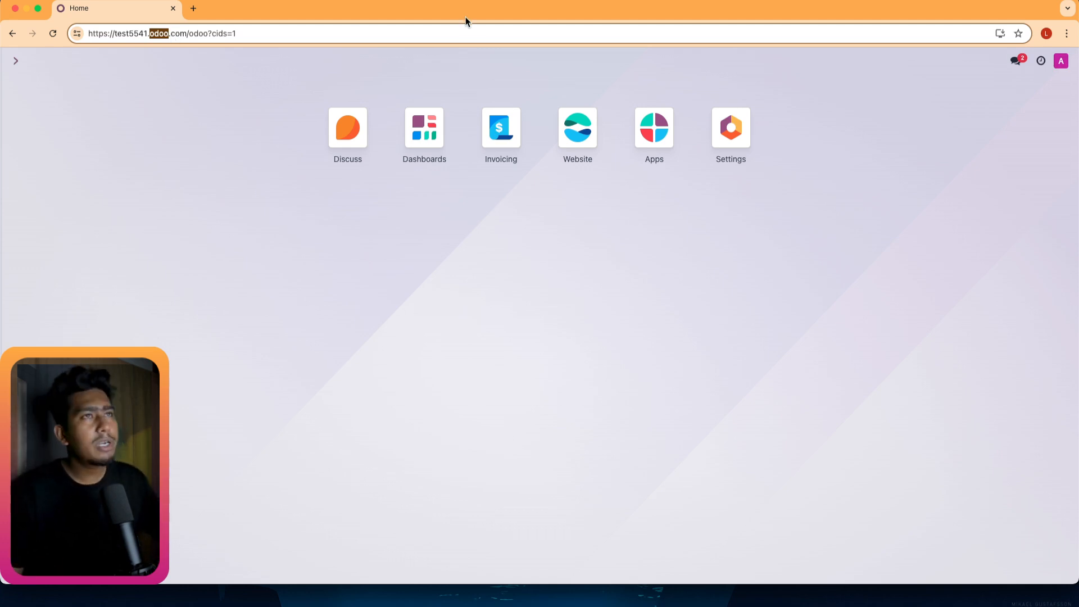
left_click(984, 120)
left_click(1061, 61)
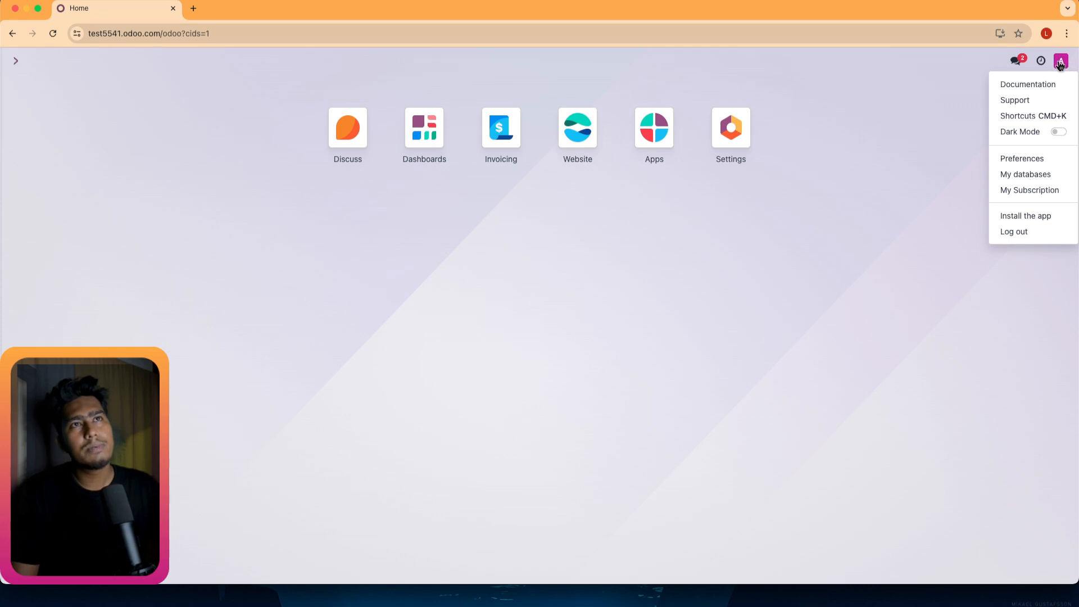
left_click(1011, 175)
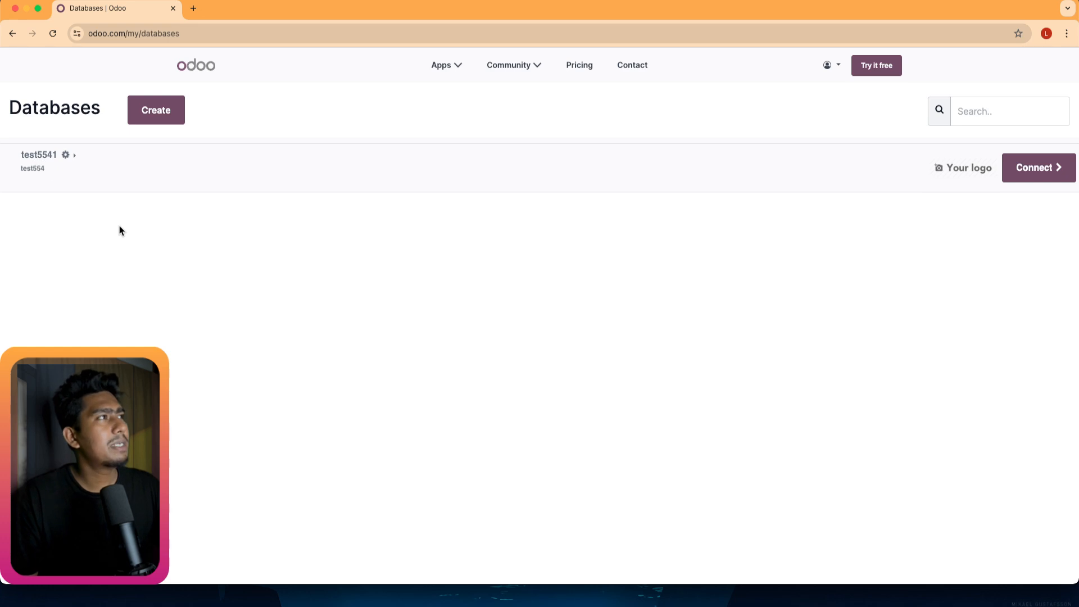
Open Domain Names for test5541, review the own-domain CNAME instructions, then go back.
left_click(66, 155)
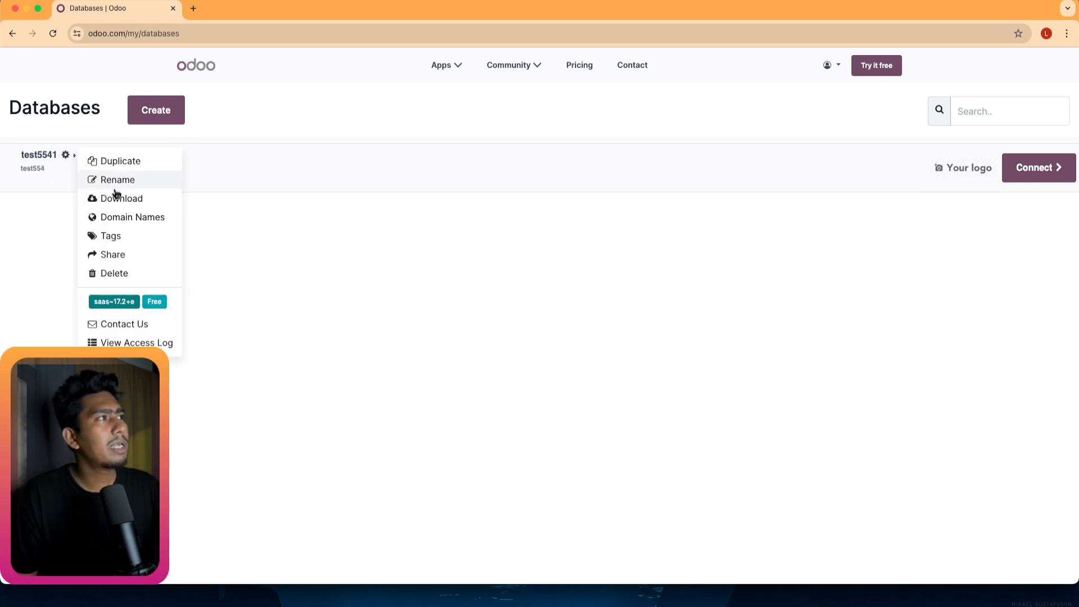
left_click(125, 217)
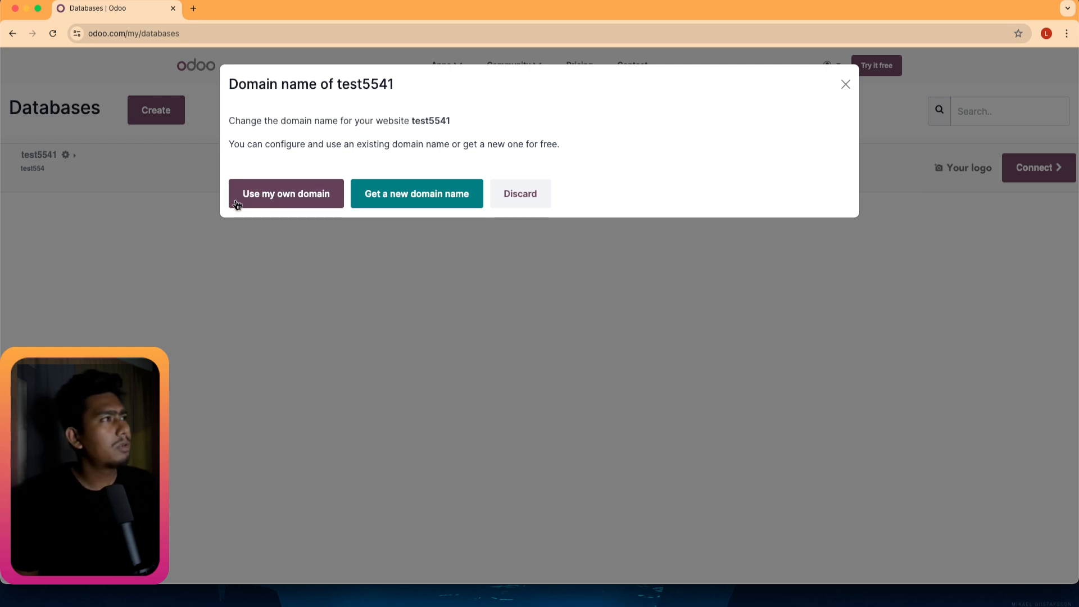
left_click(302, 197)
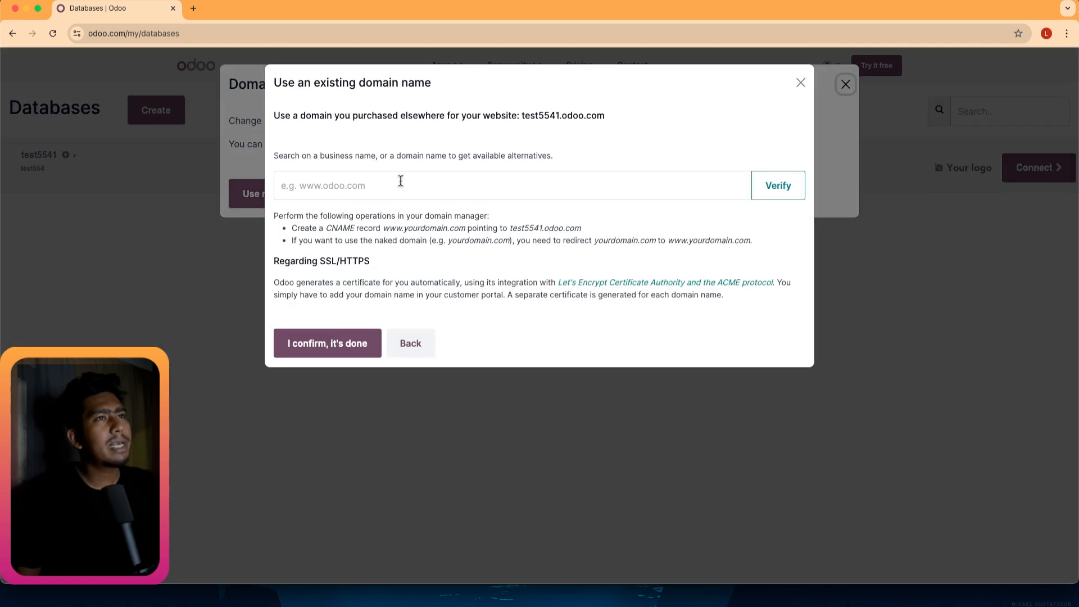
left_click(386, 184)
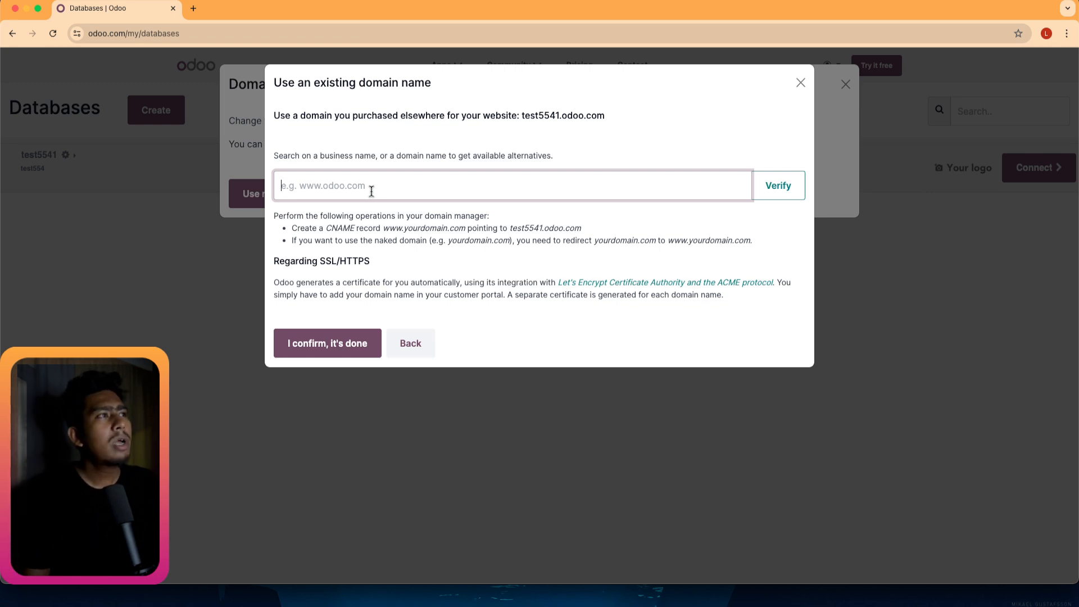
left_click_drag(327, 228, 368, 227)
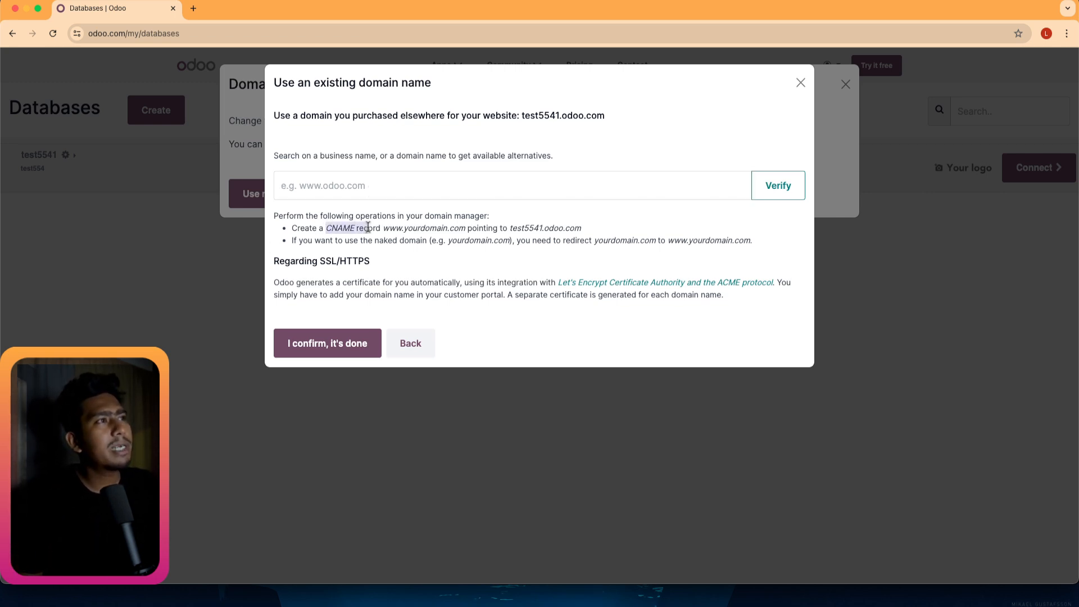
left_click(402, 230)
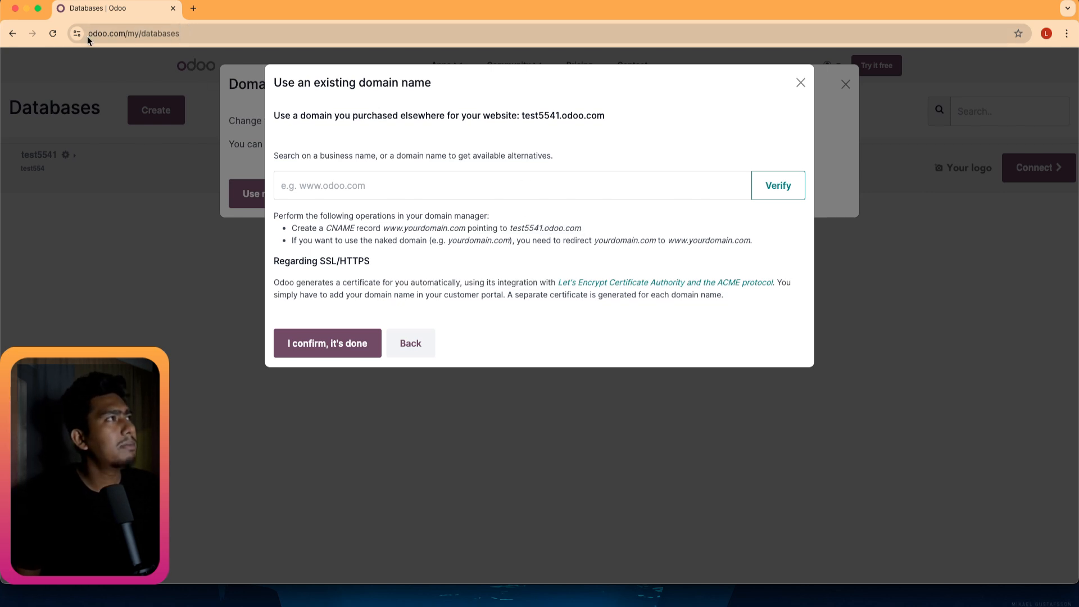
left_click(767, 194)
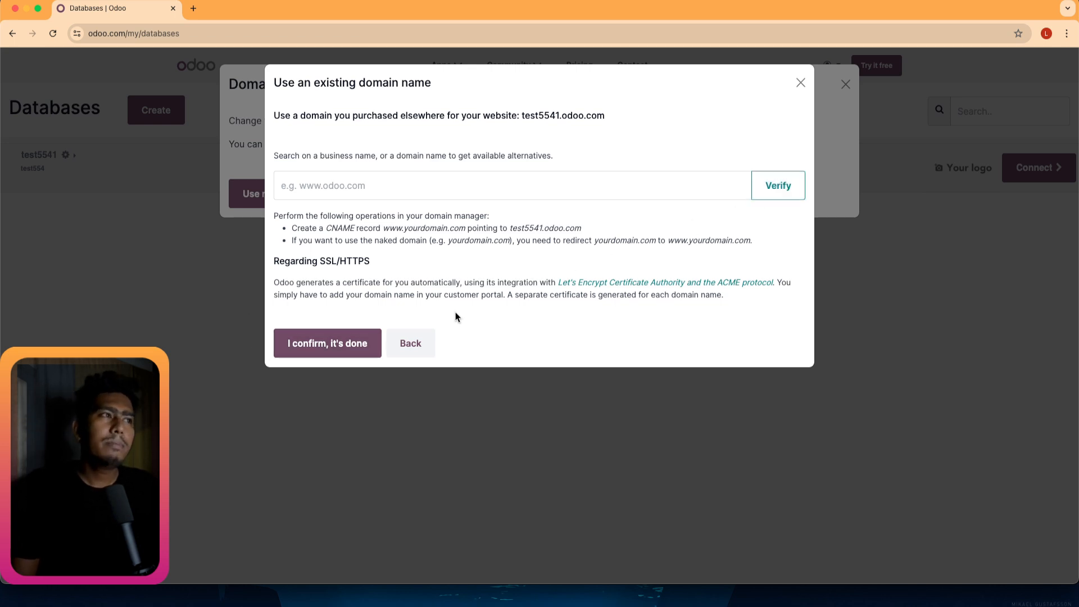
left_click(423, 350)
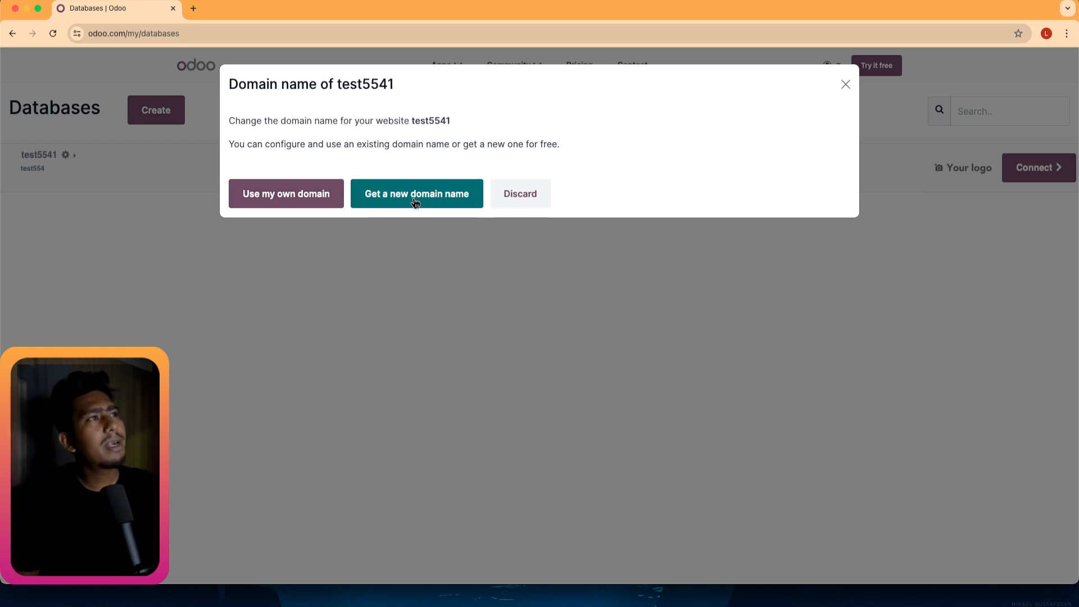
Choose Get a new domain name and search for 'urbanfash'.
left_click(414, 203)
left_click(263, 180)
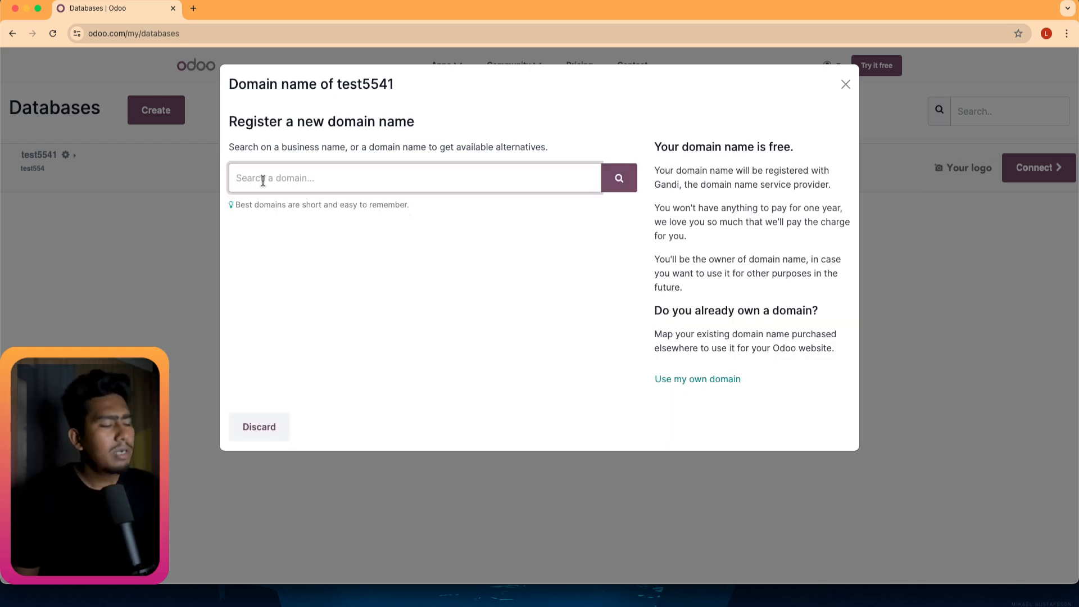
type("ur")
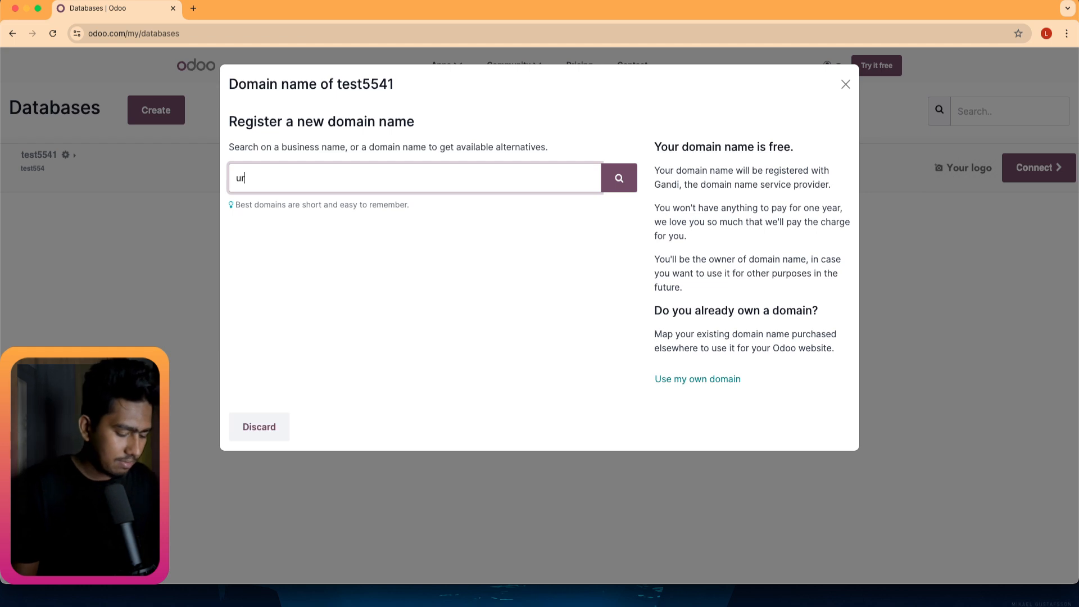
type("banfash")
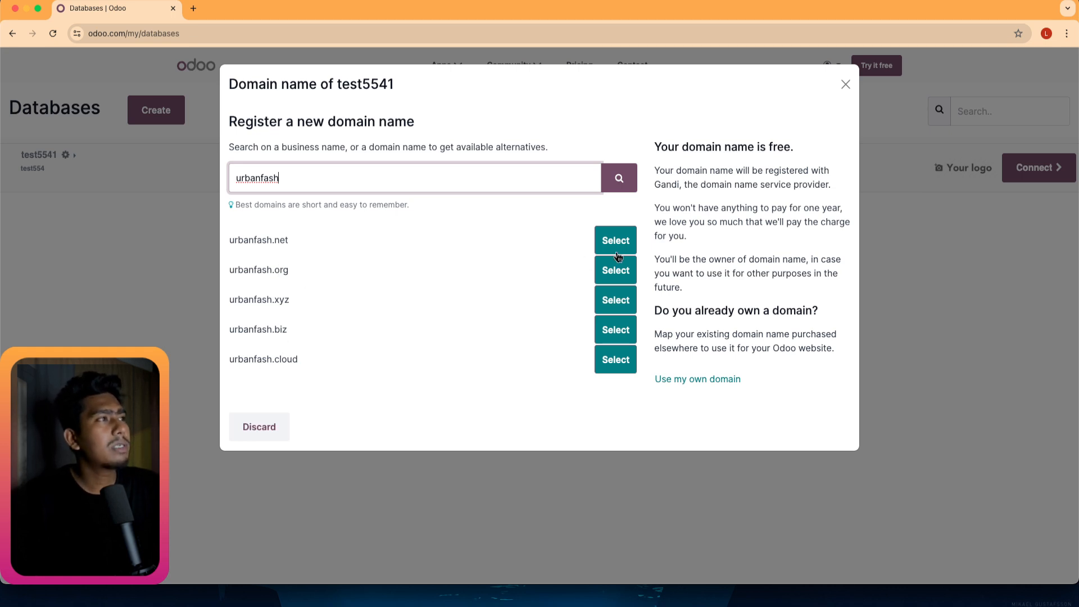
Select urbanfash.xyz and set the owner contact type to Individual, then begin the name fields.
left_click(617, 303)
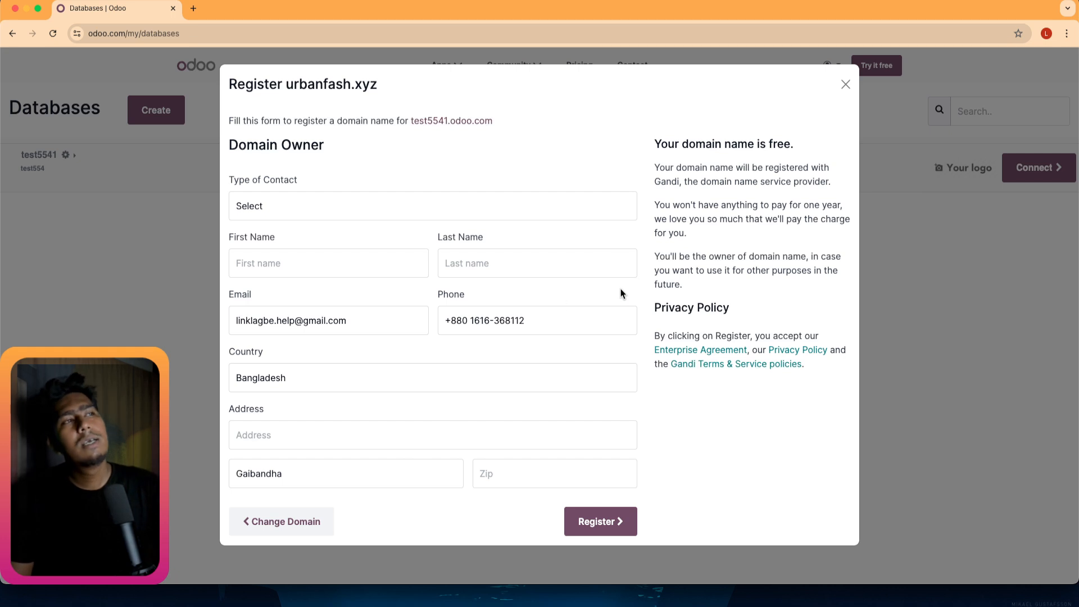
left_click(292, 203)
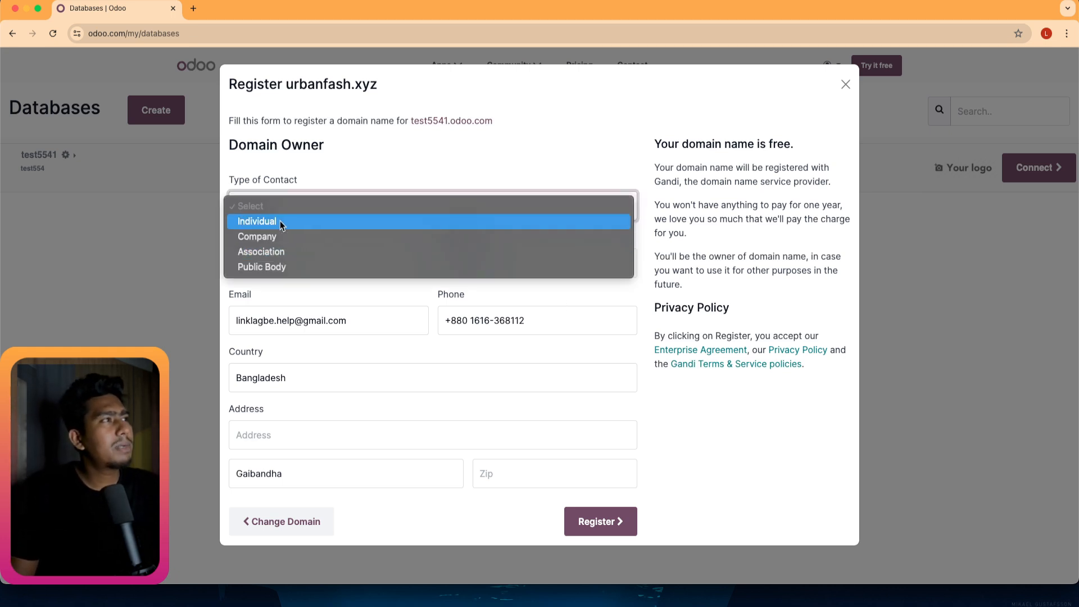
left_click(287, 222)
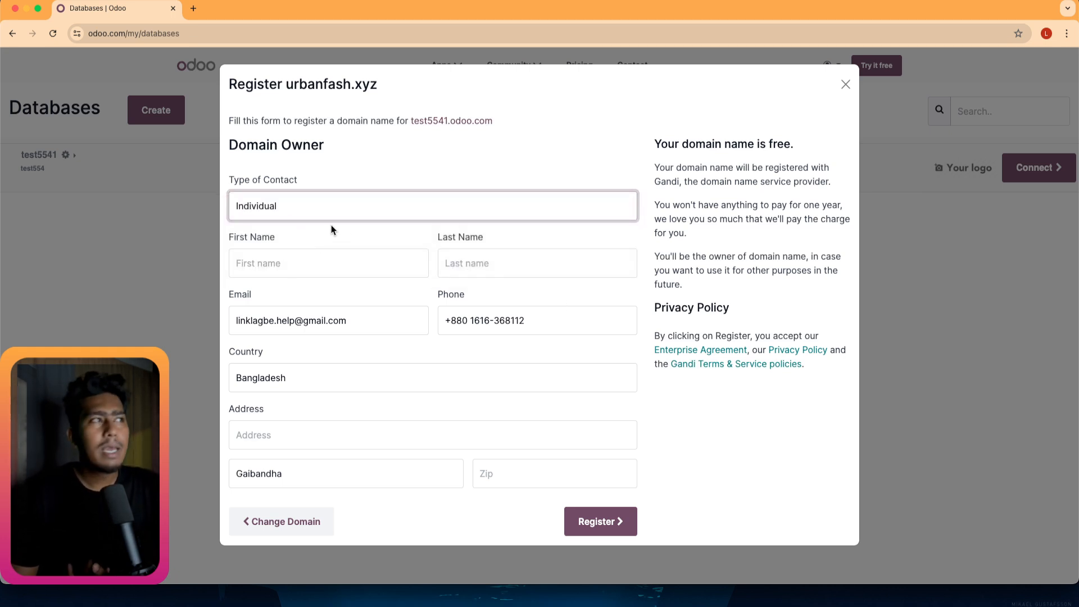
left_click(286, 261)
key("Tab")
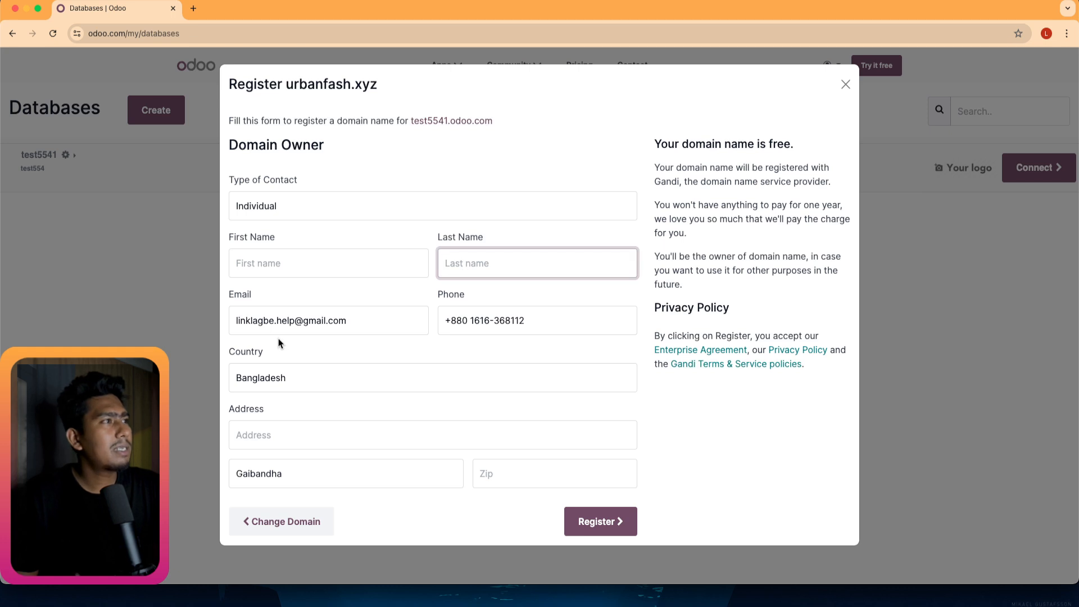